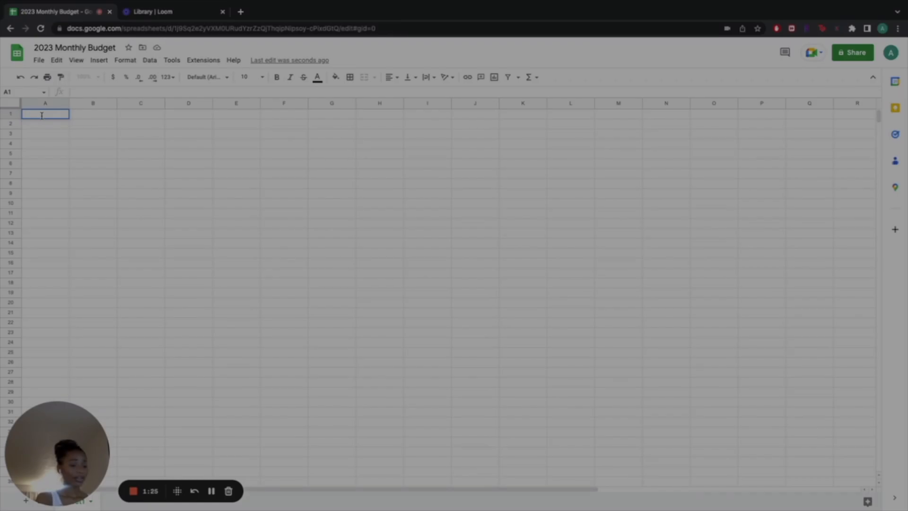
Enter the title "2023 Monthly Budget" in cell A1.
{"action": "type", "text": "2"}
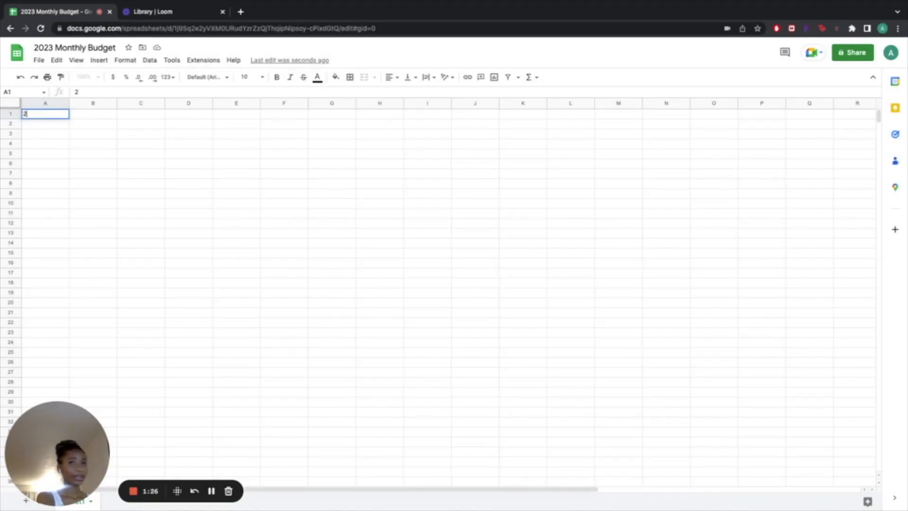
{"action": "type", "text": "023"}
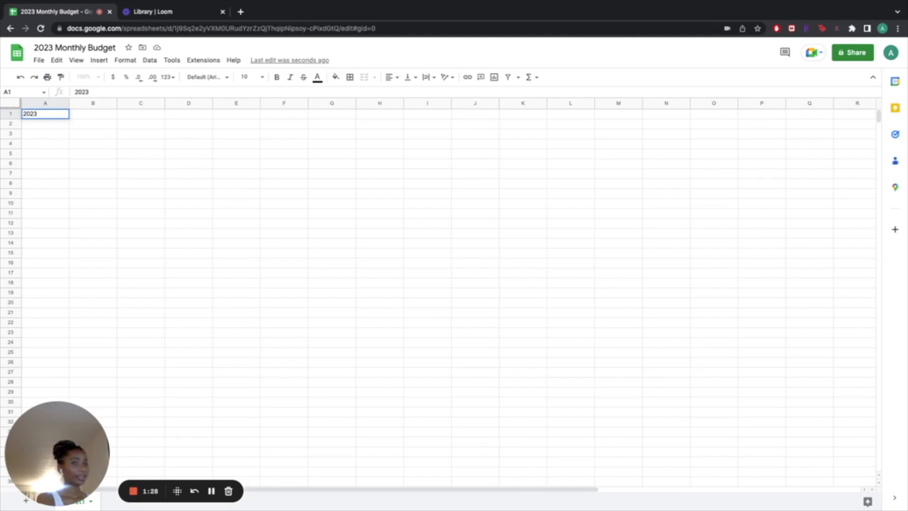
{"action": "type", "text": " Mon"}
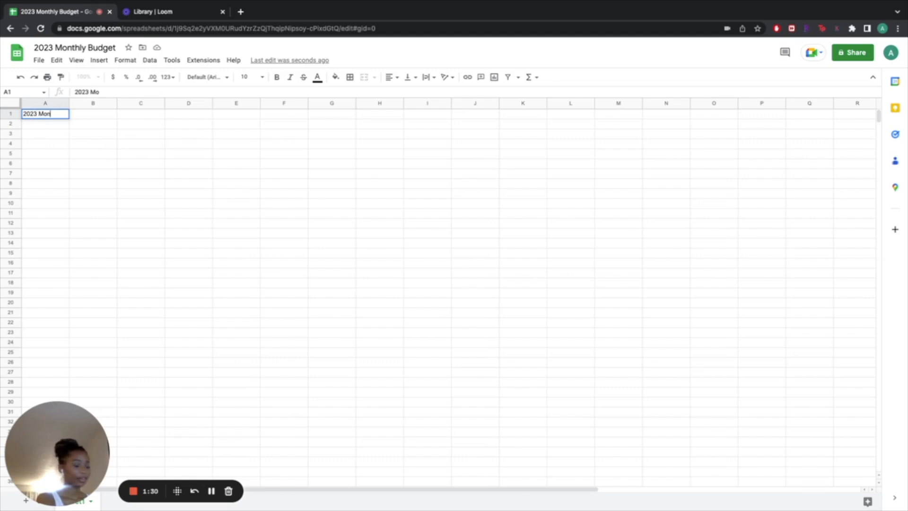
{"action": "type", "text": "thly Budget"}
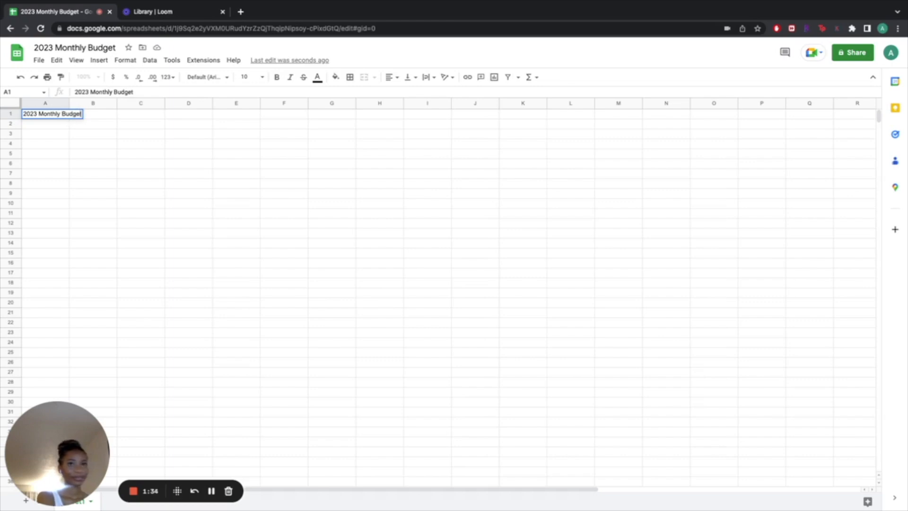
{"action": "left_click", "coordinate": [80, 154]}
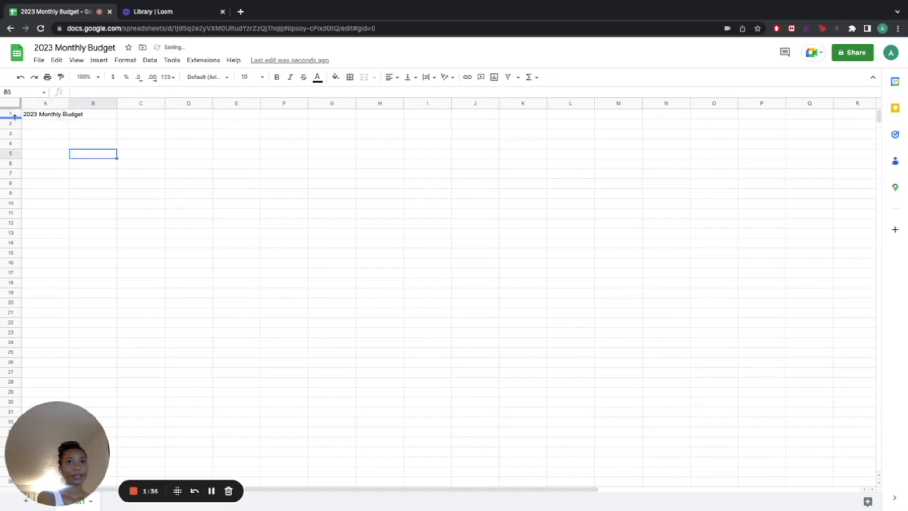
Make row 1 slightly taller and set the title's font size to 12.
{"action": "left_click_drag", "start_coordinate": [14, 118], "coordinate": [14, 122]}
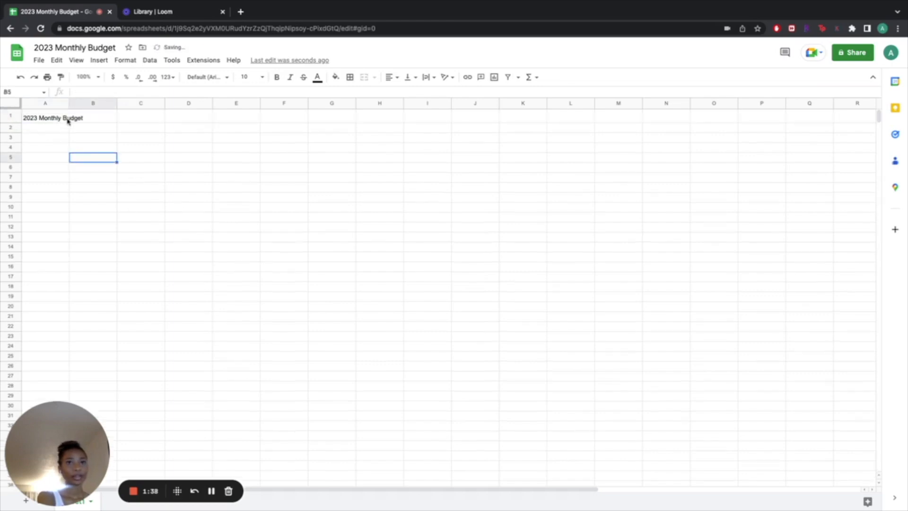
{"action": "left_click", "coordinate": [68, 119]}
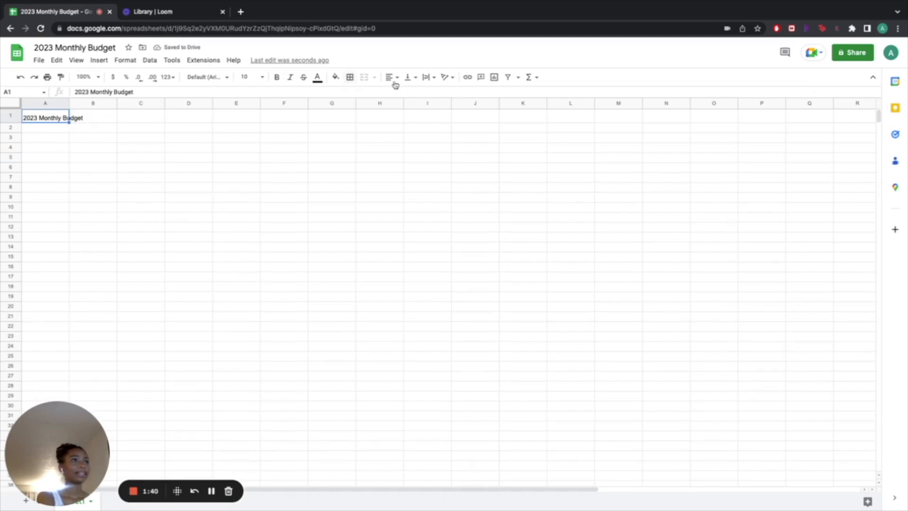
{"action": "left_click", "coordinate": [261, 77]}
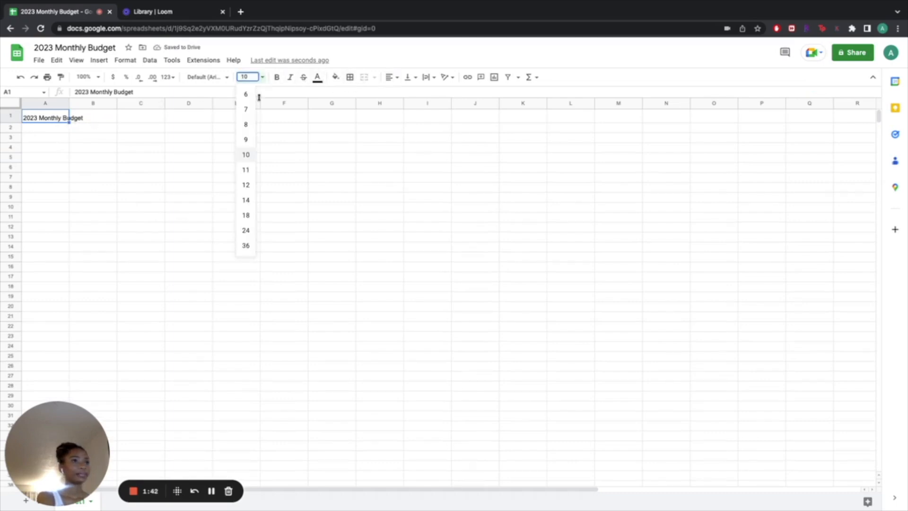
{"action": "left_click", "coordinate": [245, 185]}
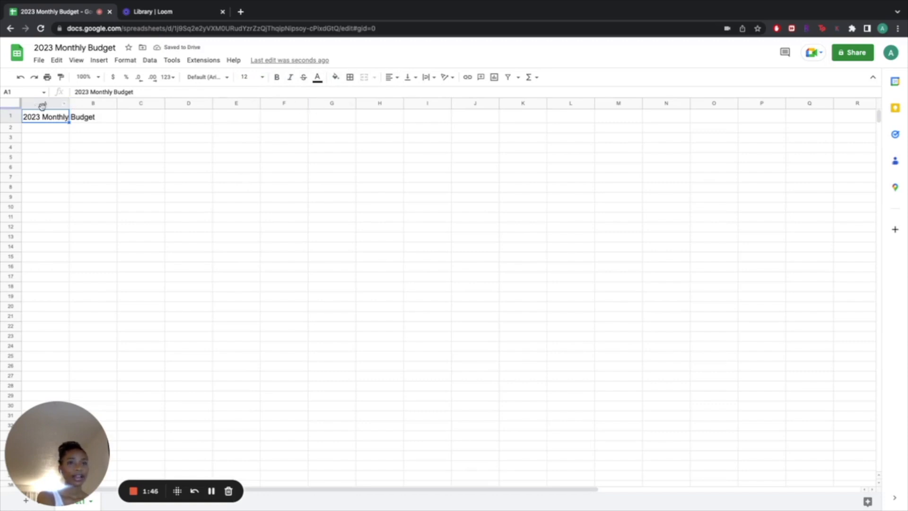
Merge all of row 1 into one light yellow banner and make its title bold.
{"action": "left_click", "coordinate": [11, 116]}
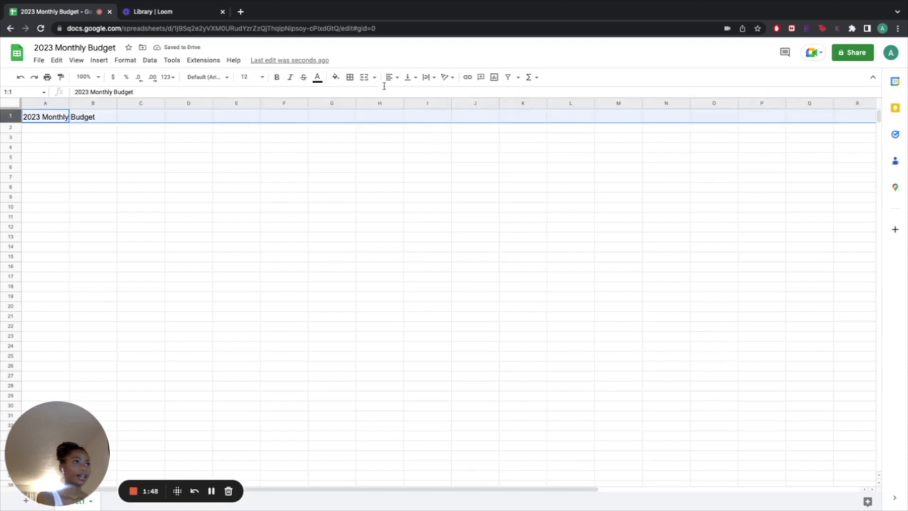
{"action": "left_click", "coordinate": [365, 78]}
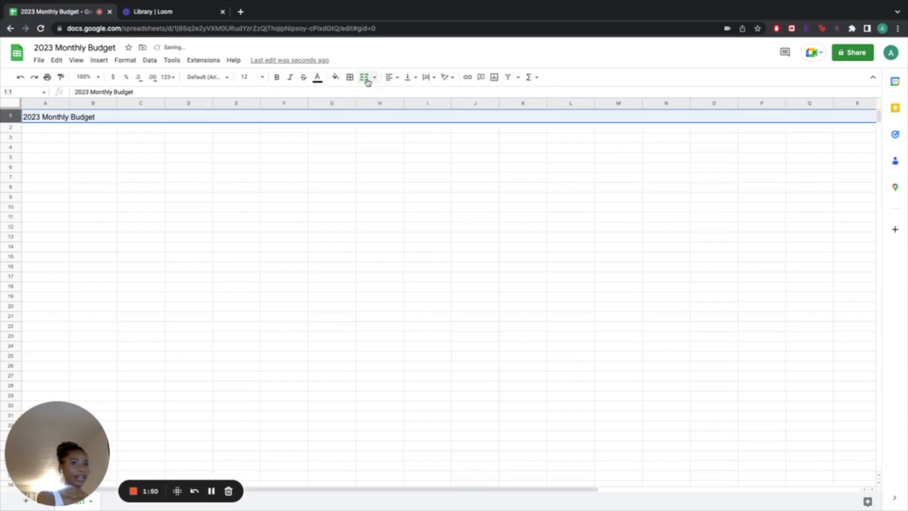
{"action": "left_click", "coordinate": [336, 78]}
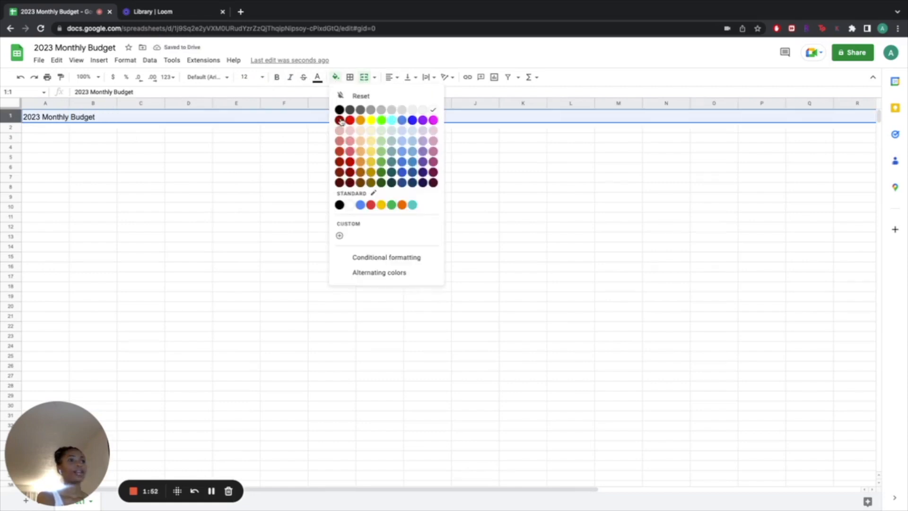
{"action": "left_click", "coordinate": [370, 141]}
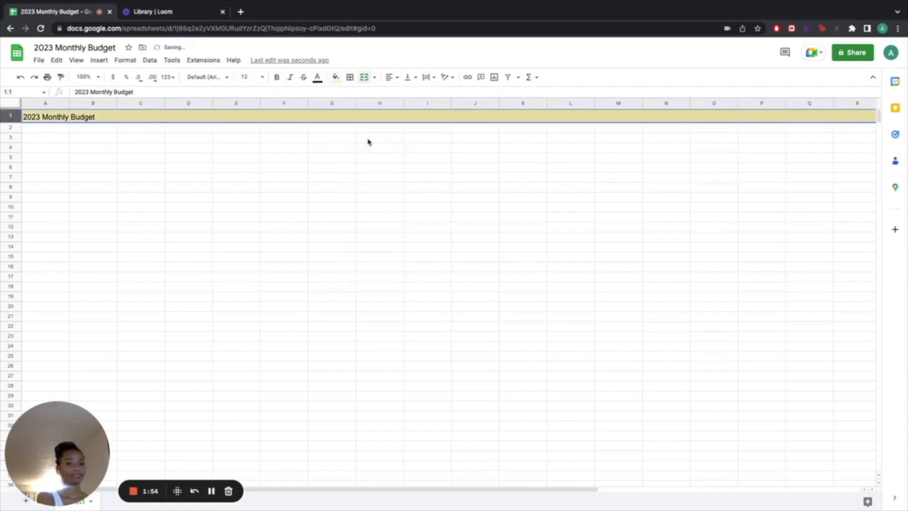
{"action": "left_click", "coordinate": [339, 148]}
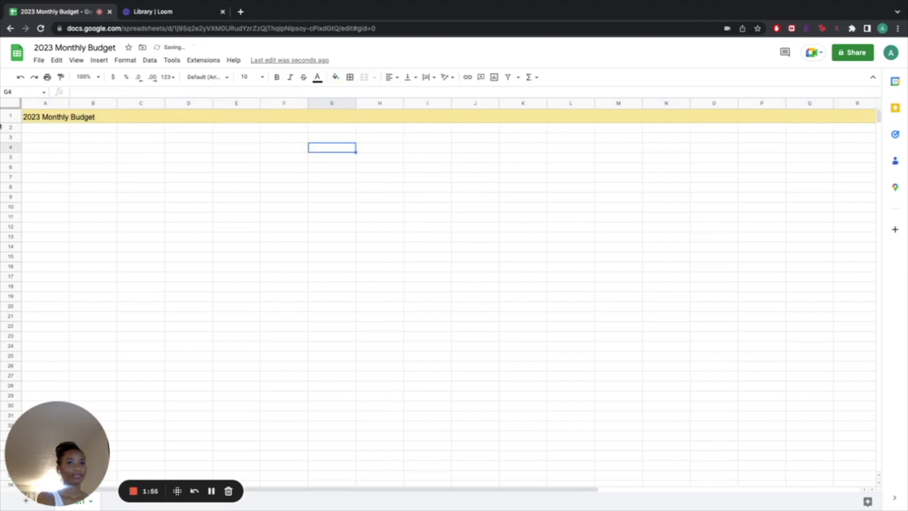
{"action": "left_click", "coordinate": [102, 120]}
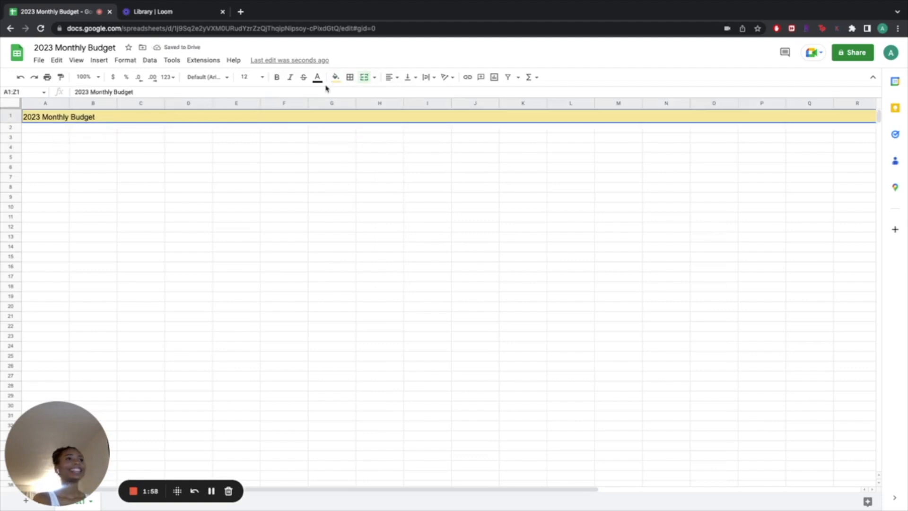
{"action": "left_click", "coordinate": [278, 79]}
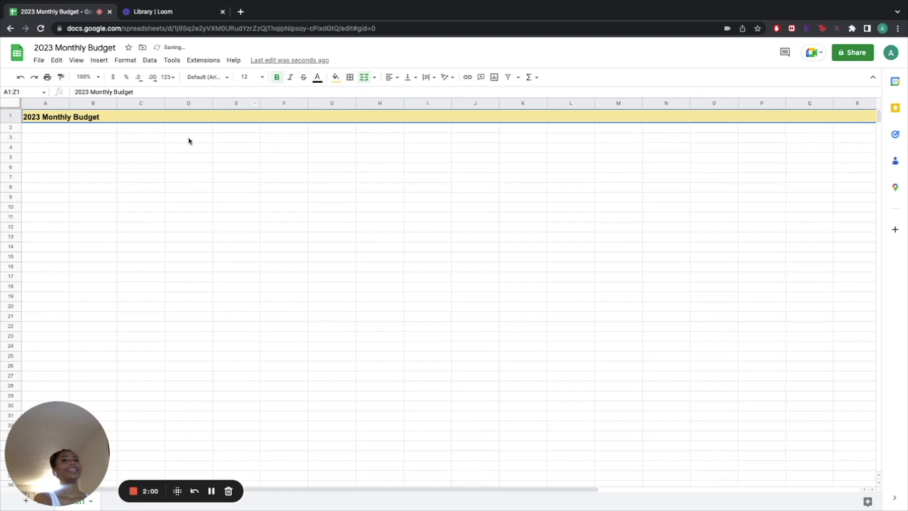
Enter the labels "Income" in A3 and "Expenses" in A4.
{"action": "left_click", "coordinate": [58, 142]}
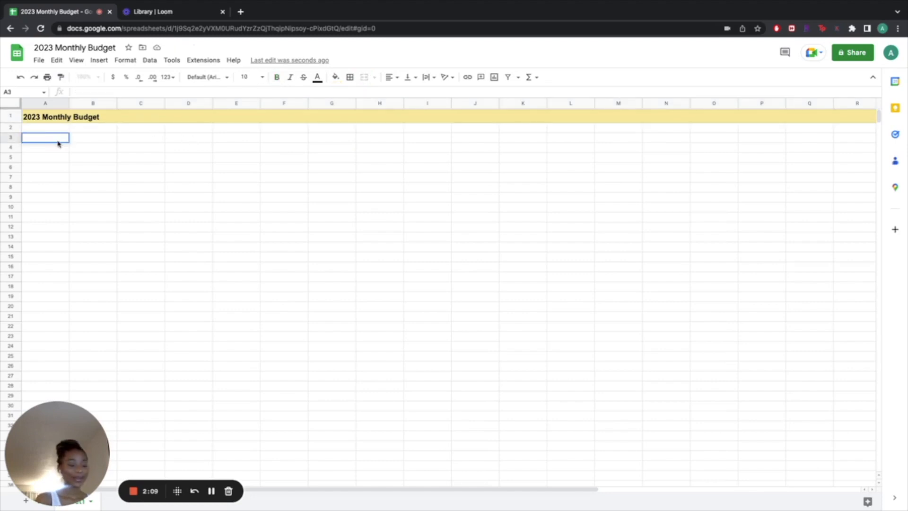
{"action": "type", "text": "Income"}
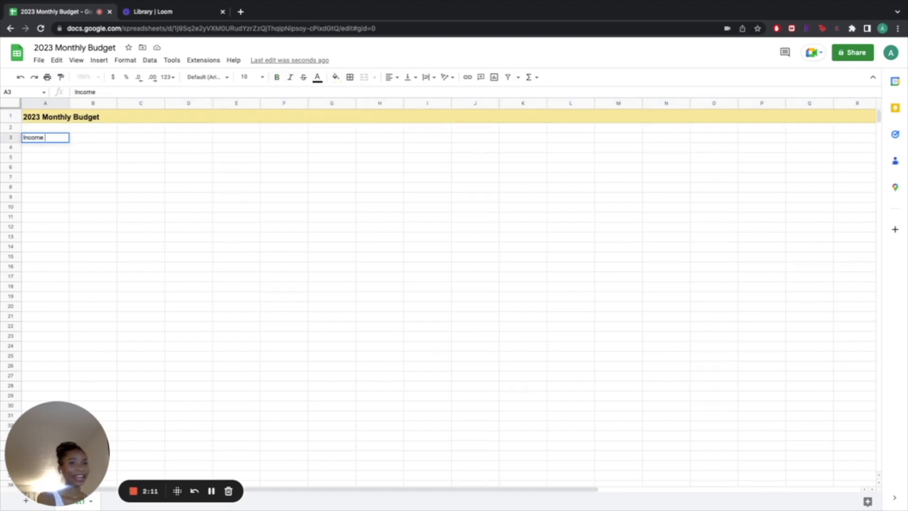
{"action": "left_click", "coordinate": [61, 148]}
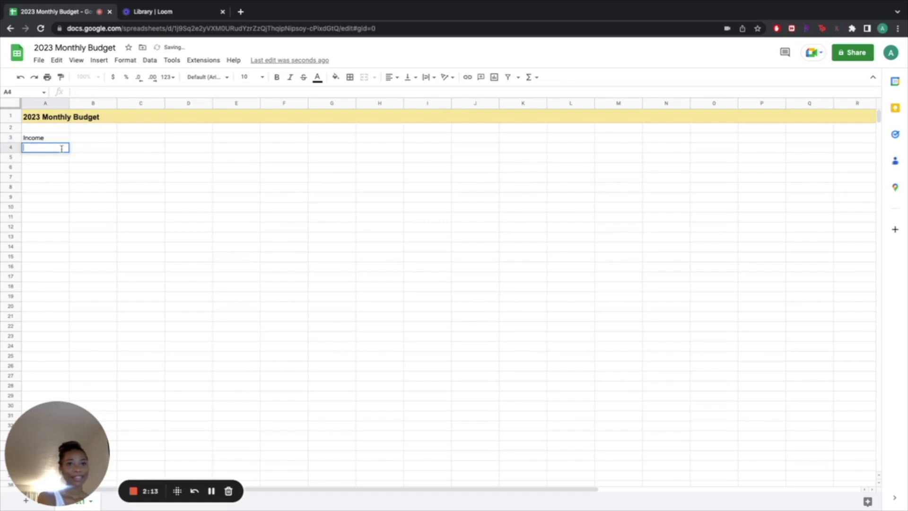
{"action": "type", "text": "Expense"}
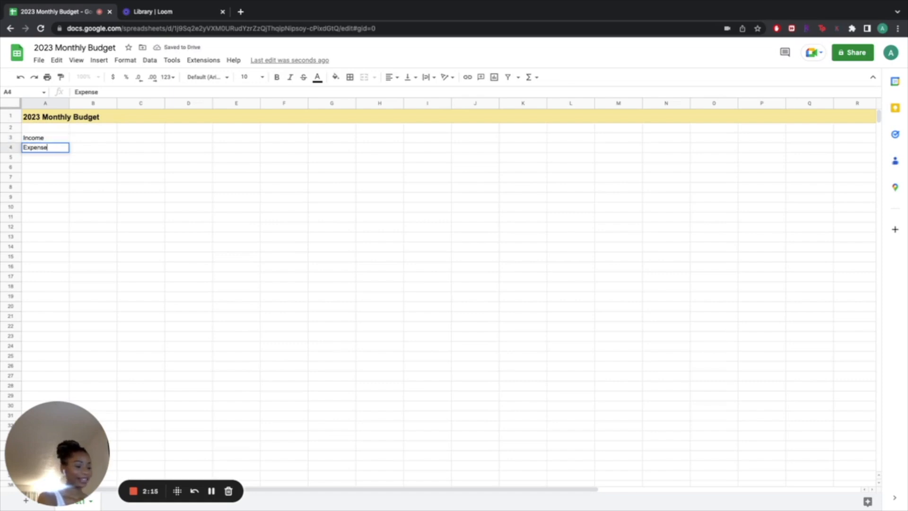
{"action": "type", "text": "s"}
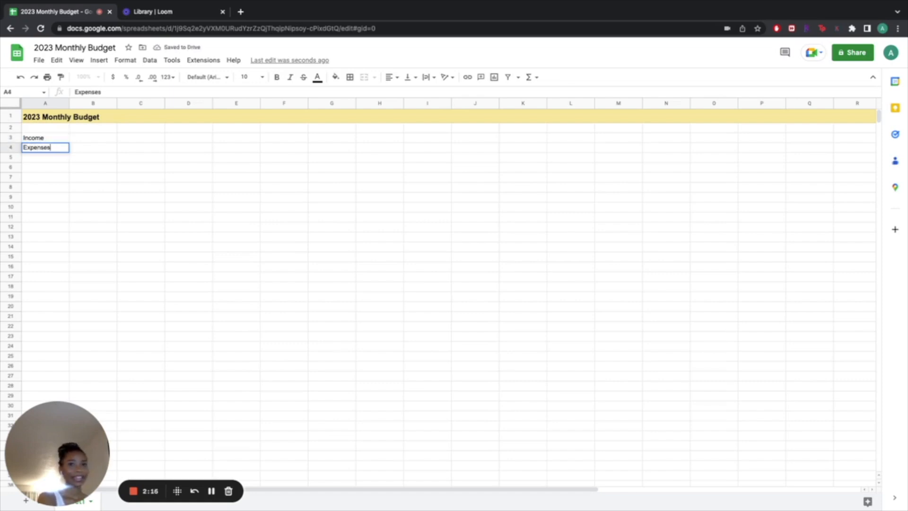
{"action": "left_click", "coordinate": [100, 141]}
Make the Income and Expenses labels in A3:A4 bold and fill both cells with light pink.
{"action": "left_click_drag", "start_coordinate": [54, 139], "coordinate": [52, 148]}
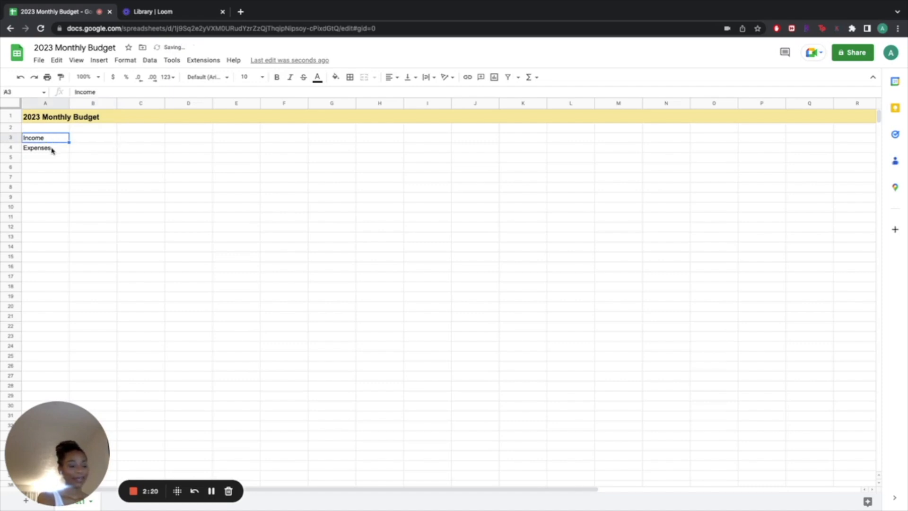
{"action": "left_click", "coordinate": [277, 77]}
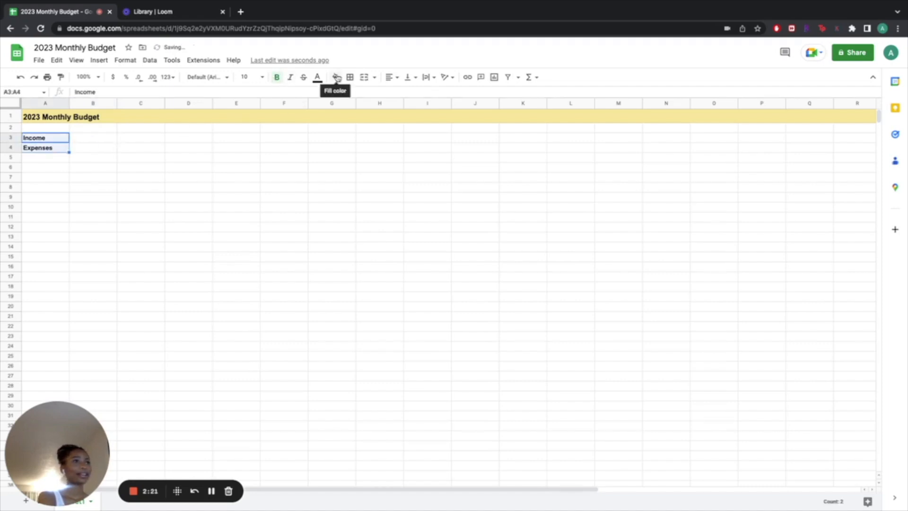
{"action": "left_click", "coordinate": [335, 77]}
{"action": "left_click", "coordinate": [350, 131]}
{"action": "left_click", "coordinate": [127, 160]}
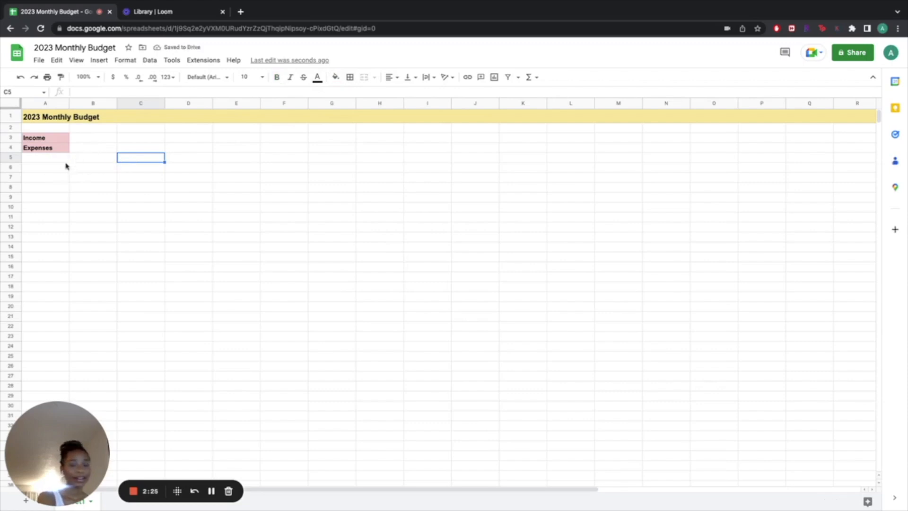
Enter the section heading "NECCESSITIES" in cell A7.
{"action": "left_click", "coordinate": [10, 176]}
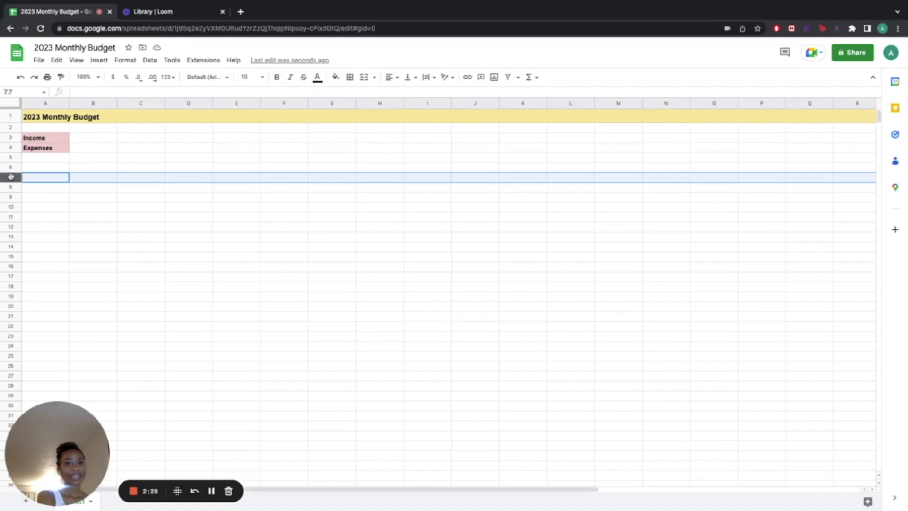
{"action": "double_click", "coordinate": [53, 179]}
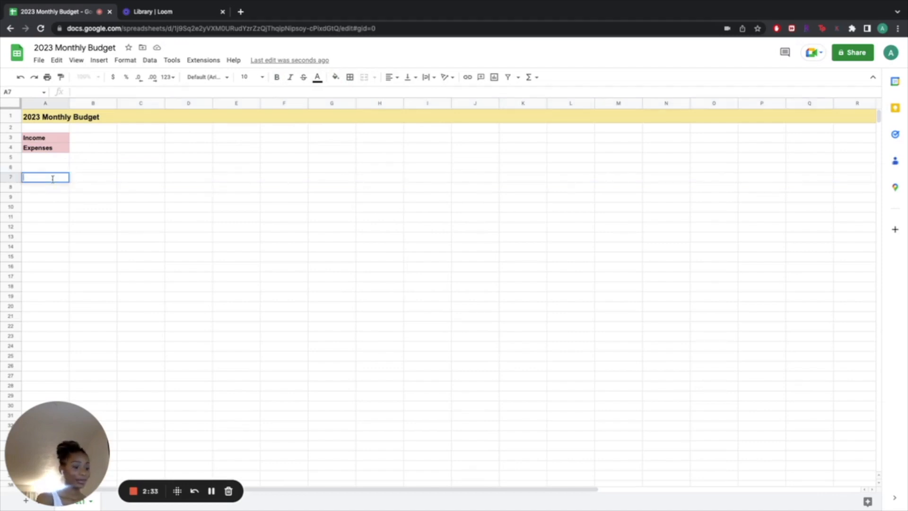
{"action": "type", "text": "N"}
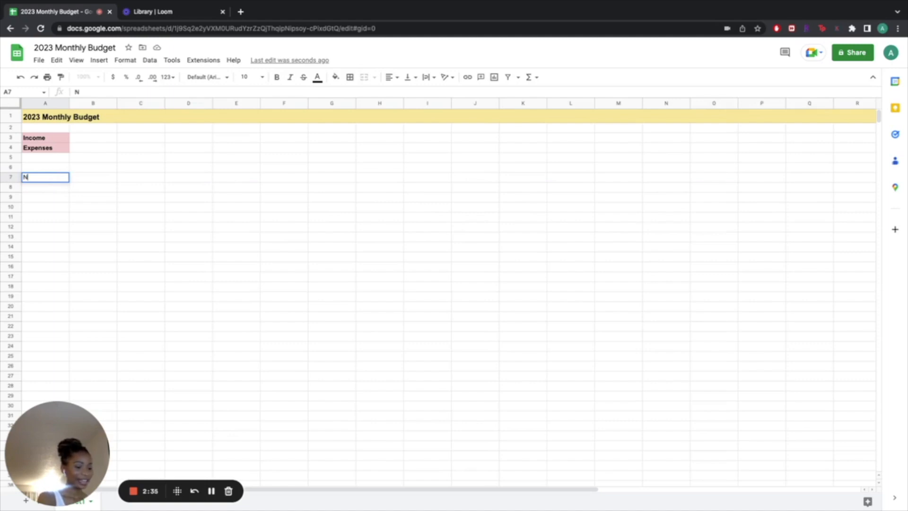
{"action": "type", "text": "ECCESSITI"}
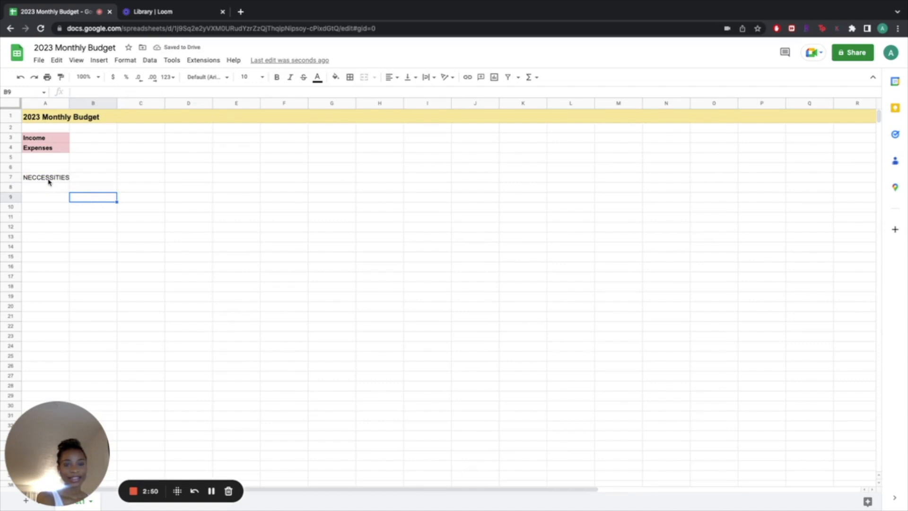
{"action": "double_click", "coordinate": [49, 178]}
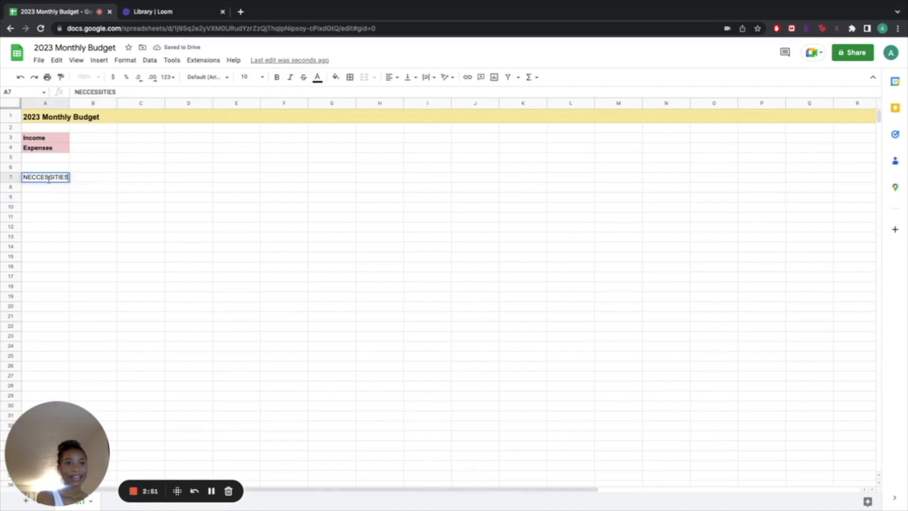
{"action": "left_click", "coordinate": [77, 179]}
Merge cells A7:D7 across the section heading and make its text bold.
{"action": "left_click", "coordinate": [55, 179]}
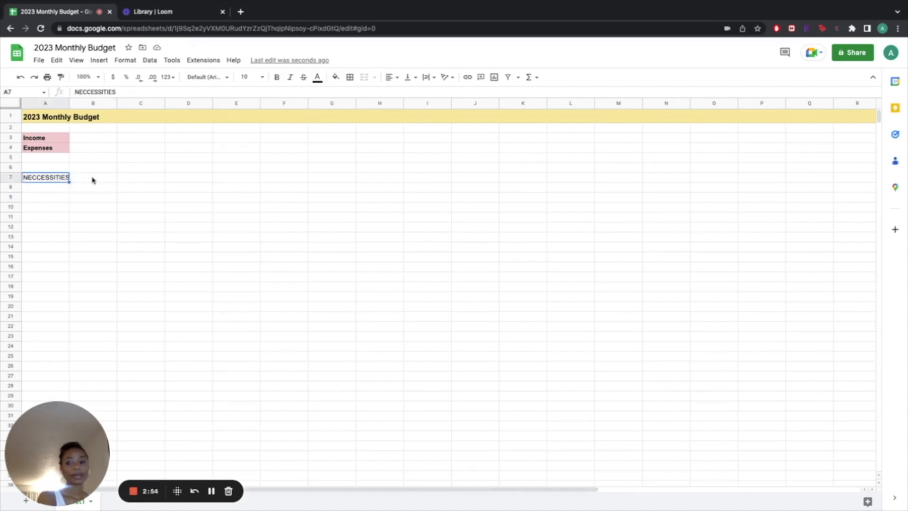
{"action": "left_click", "coordinate": [97, 180], "text": "shift"}
{"action": "left_click_drag", "start_coordinate": [155, 186], "coordinate": [177, 183]}
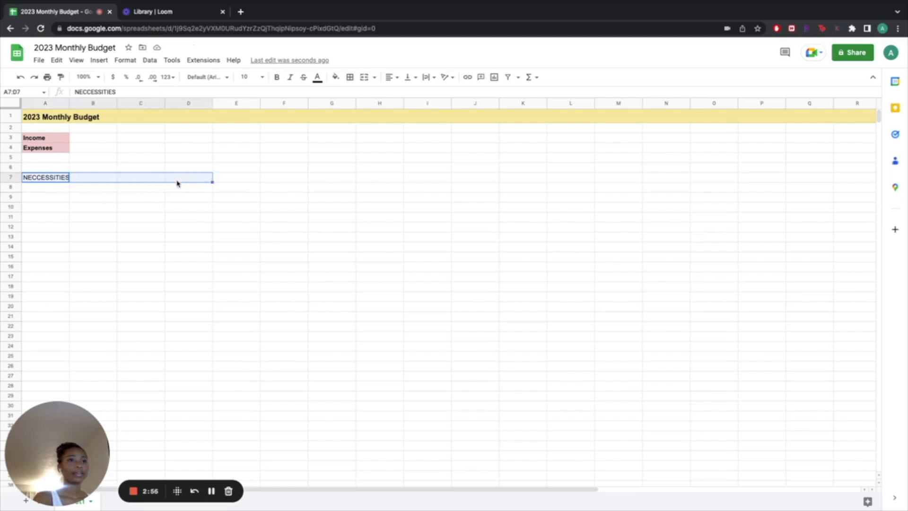
{"action": "left_click", "coordinate": [364, 78]}
{"action": "left_click", "coordinate": [276, 78]}
Fill the merged NECCESSITIES heading with dark yellow.
{"action": "left_click", "coordinate": [336, 78]}
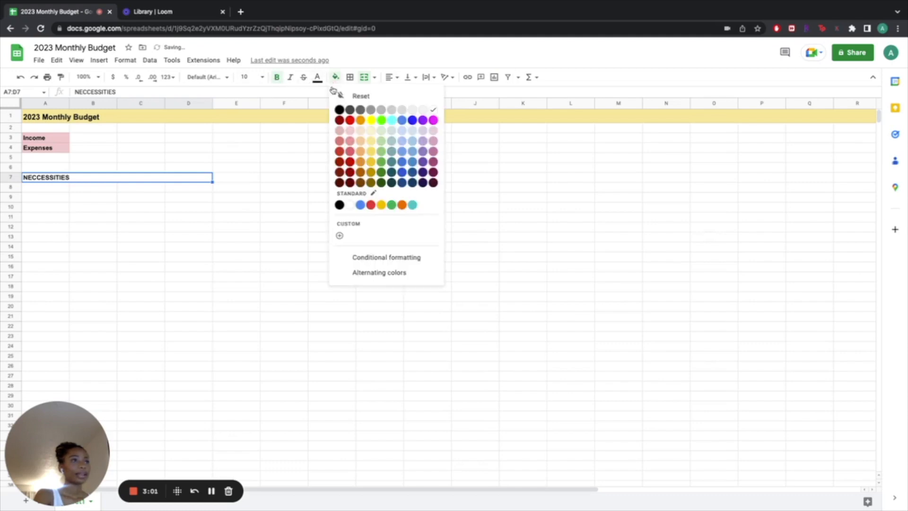
{"action": "left_click", "coordinate": [374, 174]}
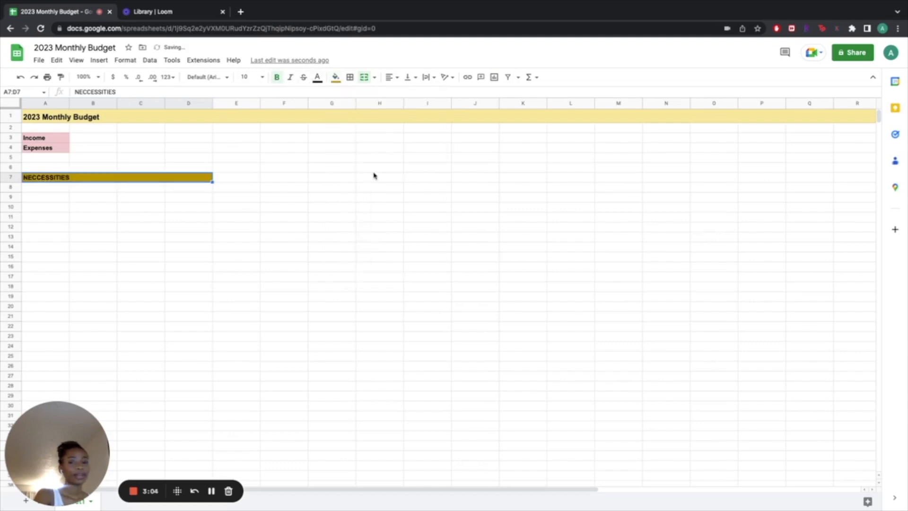
{"action": "left_click", "coordinate": [256, 189]}
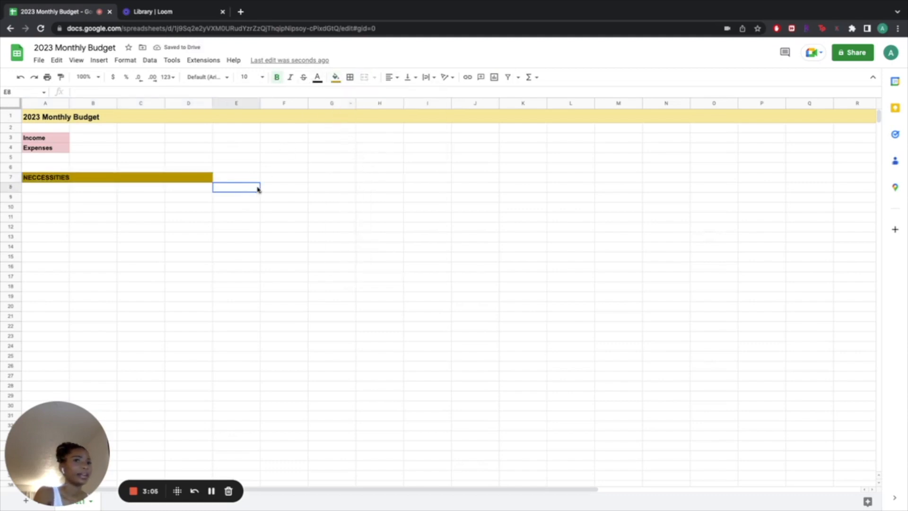
Center the text of the merged NECCESSITIES heading in row 7.
{"action": "left_click", "coordinate": [140, 190]}
{"action": "left_click", "coordinate": [143, 180]}
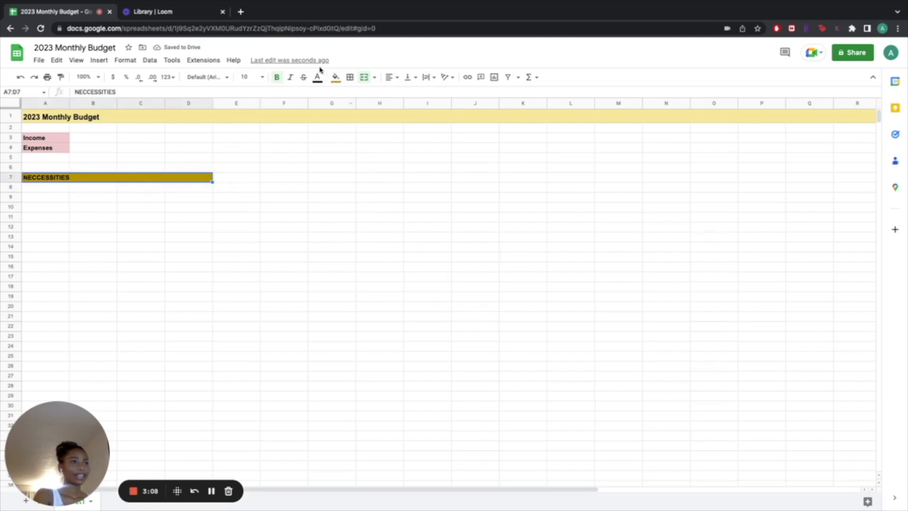
{"action": "left_click", "coordinate": [393, 78]}
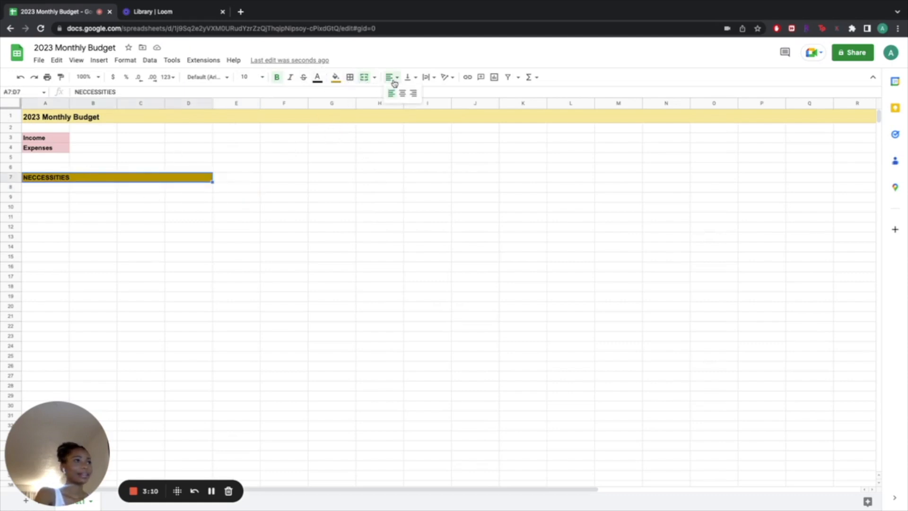
{"action": "left_click", "coordinate": [402, 93]}
{"action": "left_click", "coordinate": [274, 179]}
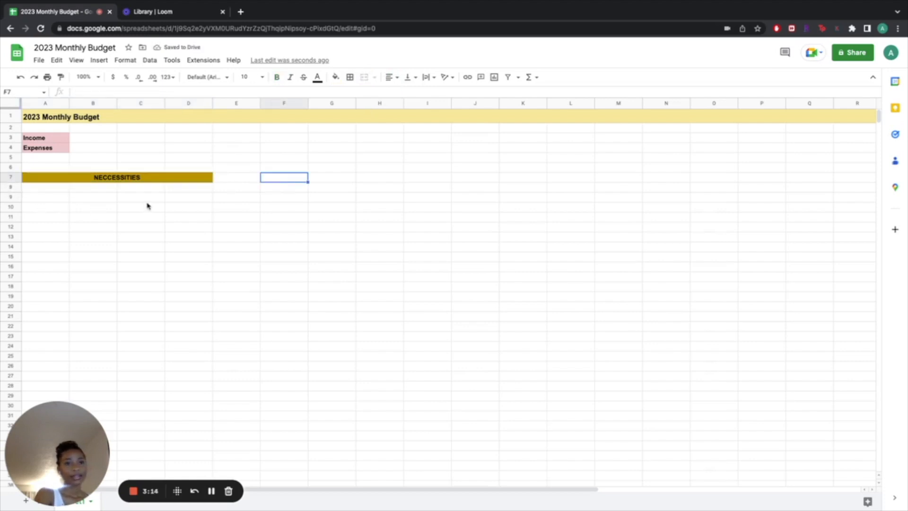
List the expenses Rent, House Insurance, Power and Wifi under the NECCESSITIES heading in cells A10:A13.
{"action": "left_click", "coordinate": [11, 197]}
{"action": "left_click", "coordinate": [38, 199]}
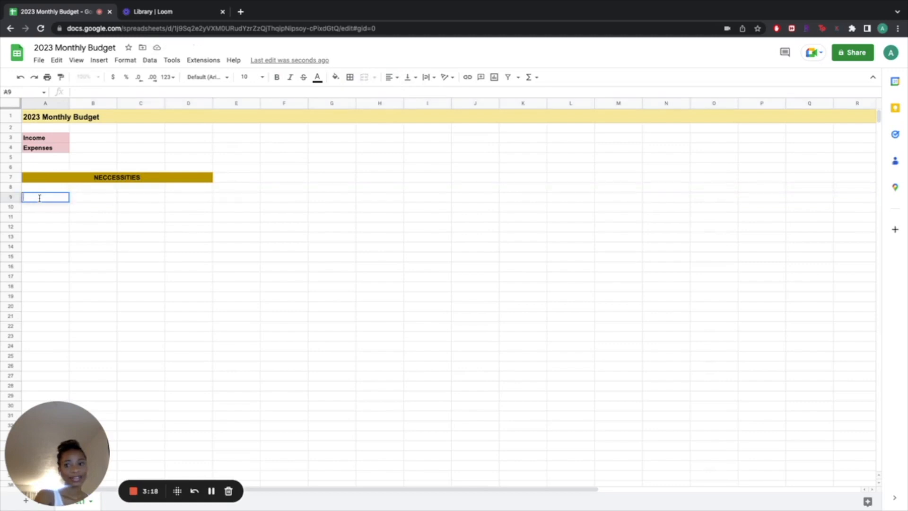
{"action": "type", "text": "wer"}
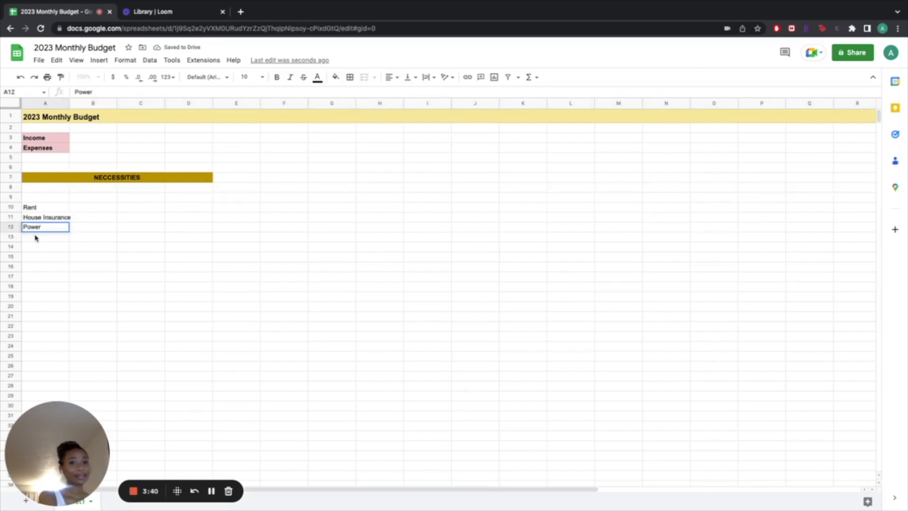
{"action": "key", "text": "Return"}
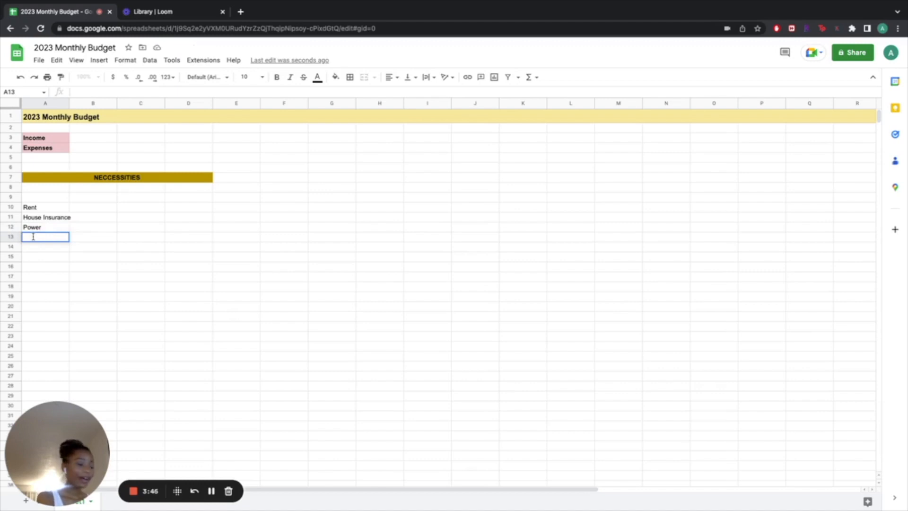
{"action": "type", "text": "Wifi"}
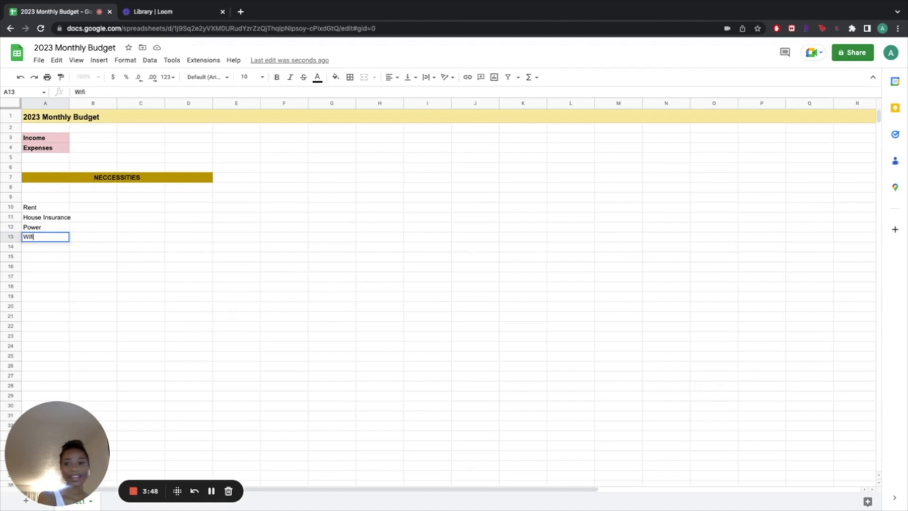
{"action": "key", "text": "Return"}
Add Car Insurance, Car Note and McPass to the necessities list in cells A14:A16.
{"action": "type", "text": "Car I"}
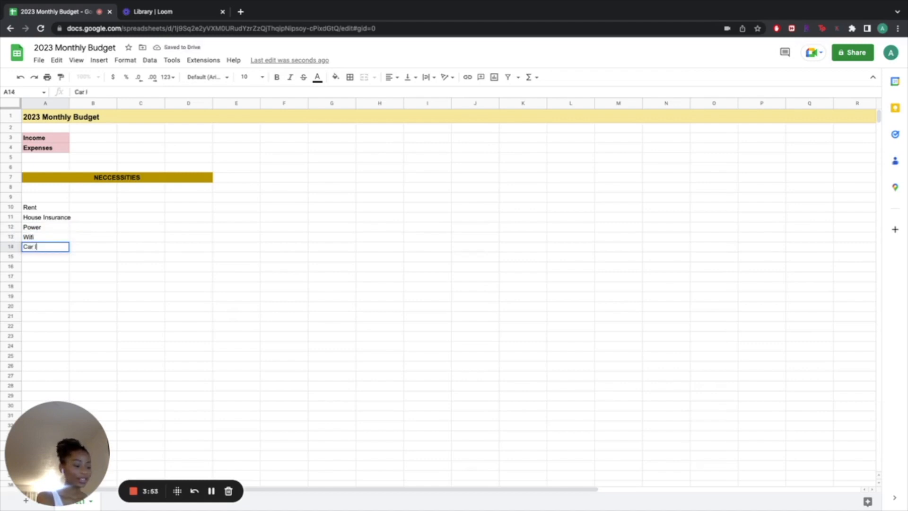
{"action": "type", "text": "nsurance"}
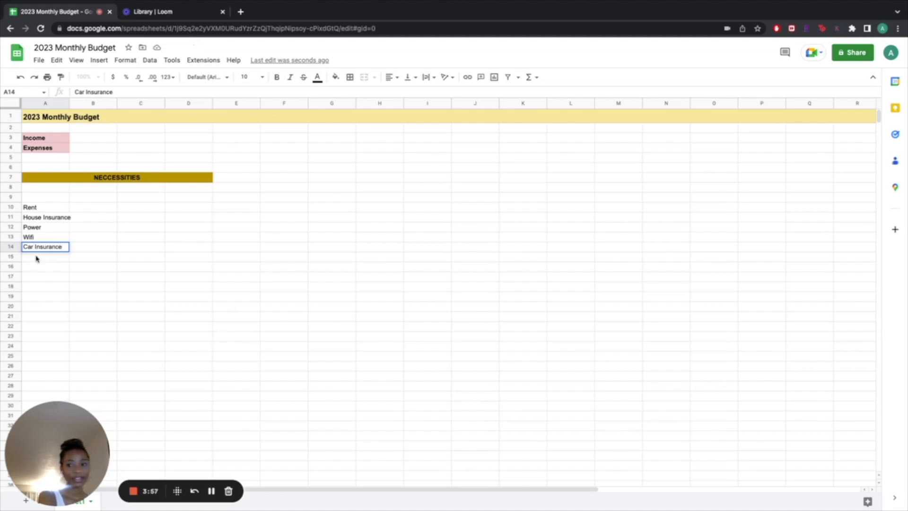
{"action": "key", "text": "Return"}
{"action": "type", "text": "Car Note"}
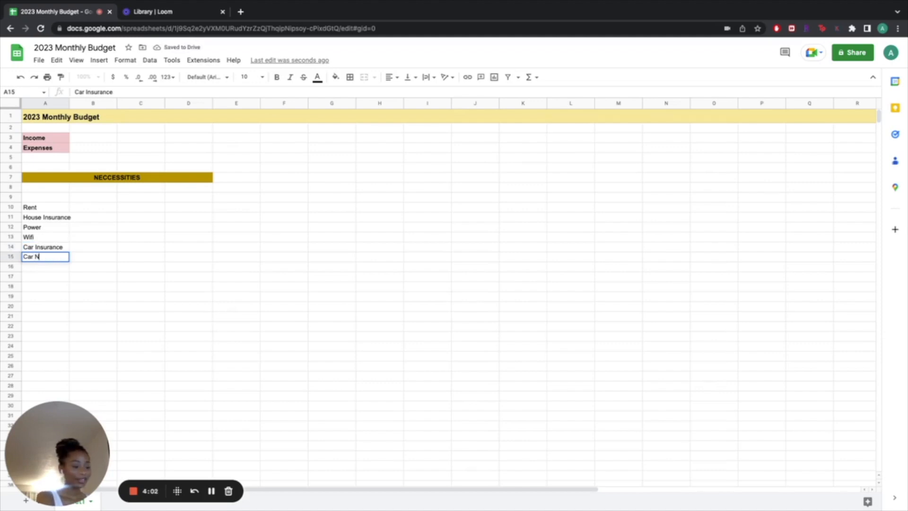
{"action": "left_click", "coordinate": [43, 268]}
{"action": "type", "text": "M"}
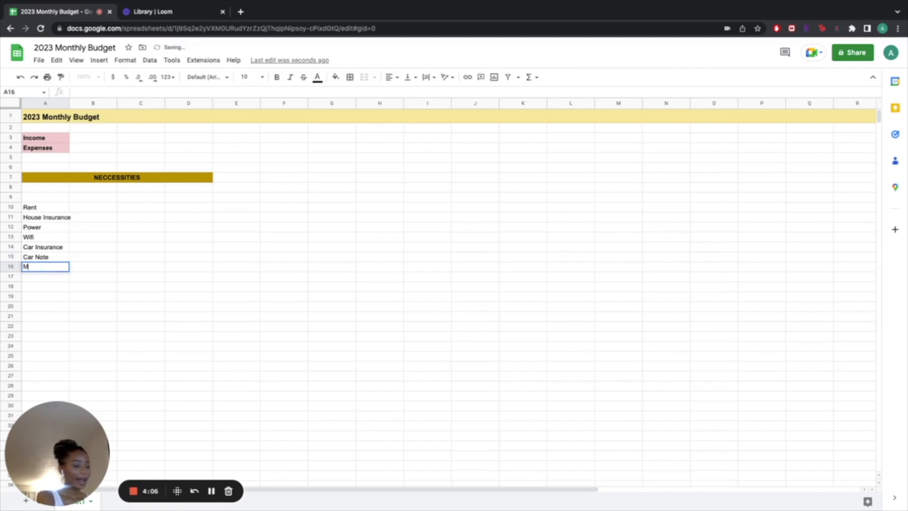
{"action": "type", "text": "cPass"}
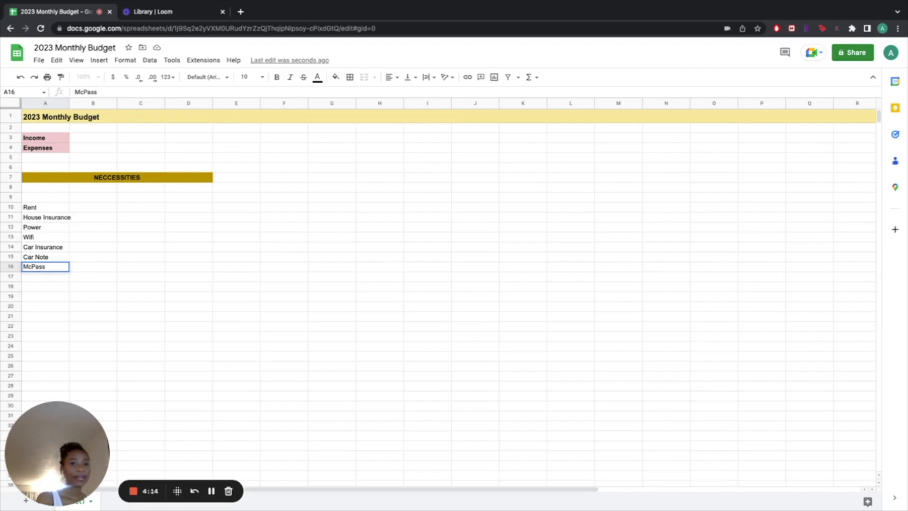
Add RBC Monthly in cell A17 and Apple Music in cell A18.
{"action": "left_click", "coordinate": [39, 278]}
{"action": "type", "text": "RBC Monthly"}
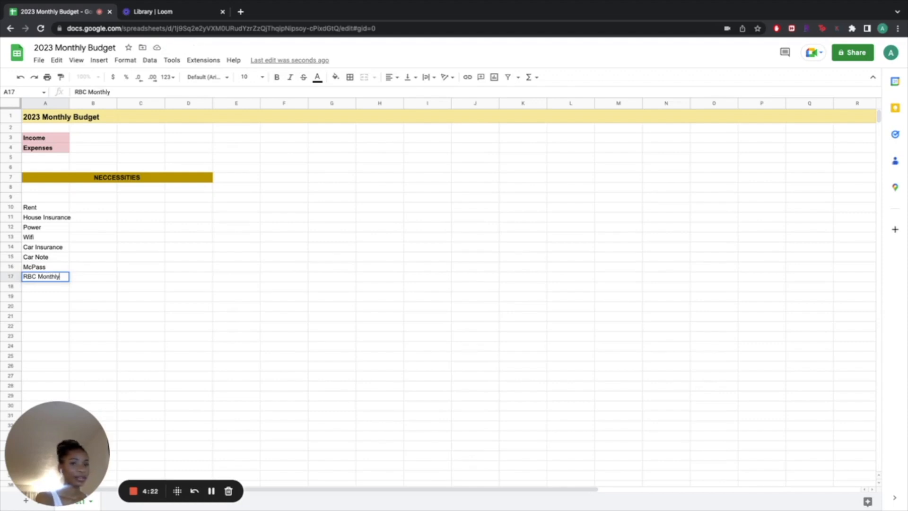
{"action": "left_click", "coordinate": [41, 286]}
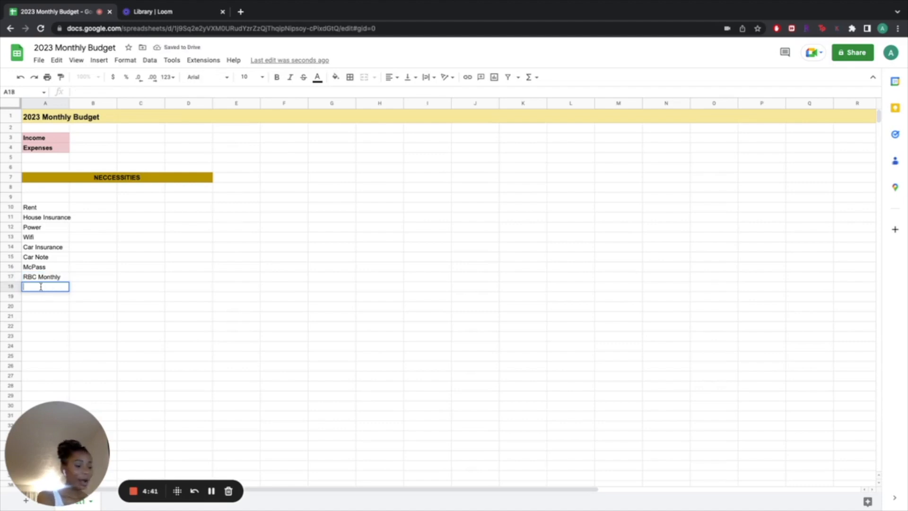
{"action": "type", "text": "Aplle"}
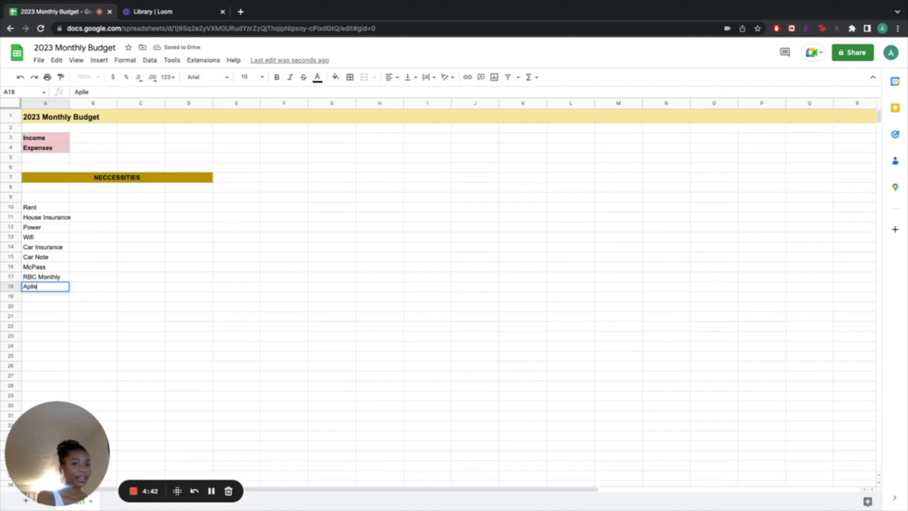
{"action": "key", "text": "BackSpace"}
{"action": "key", "text": "BackSpace"}
{"action": "key", "text": "BackSpace"}
{"action": "type", "text": "ple Music"}
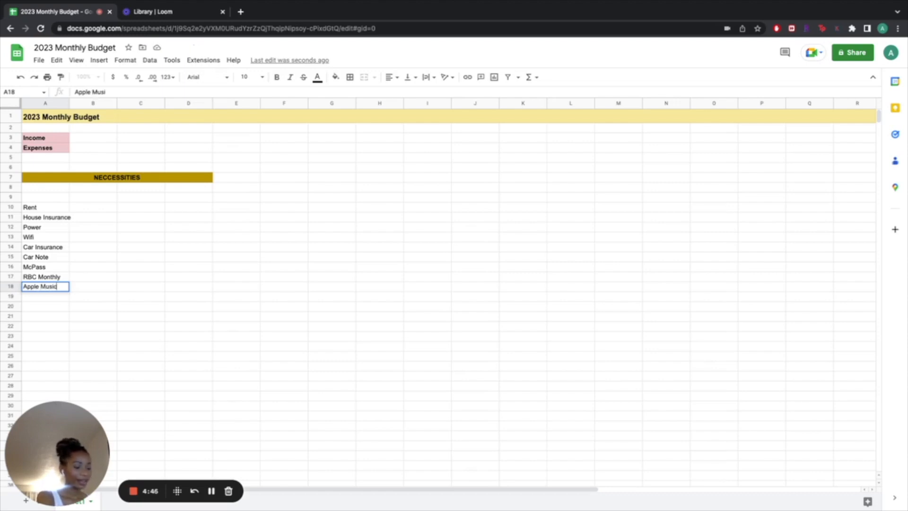
Add Apple Storage in cell A19 and Phone Bill in cell A20.
{"action": "left_click", "coordinate": [50, 297]}
{"action": "type", "text": "Apple "}
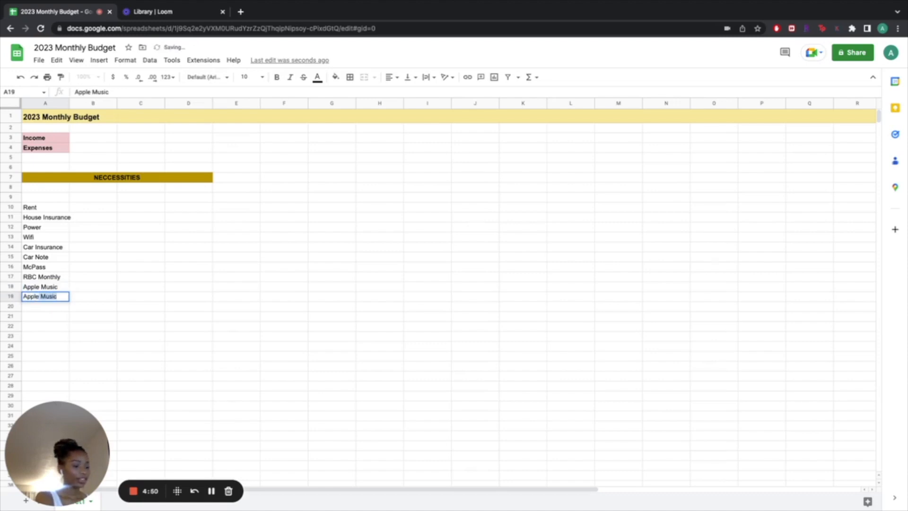
{"action": "type", "text": "Storage"}
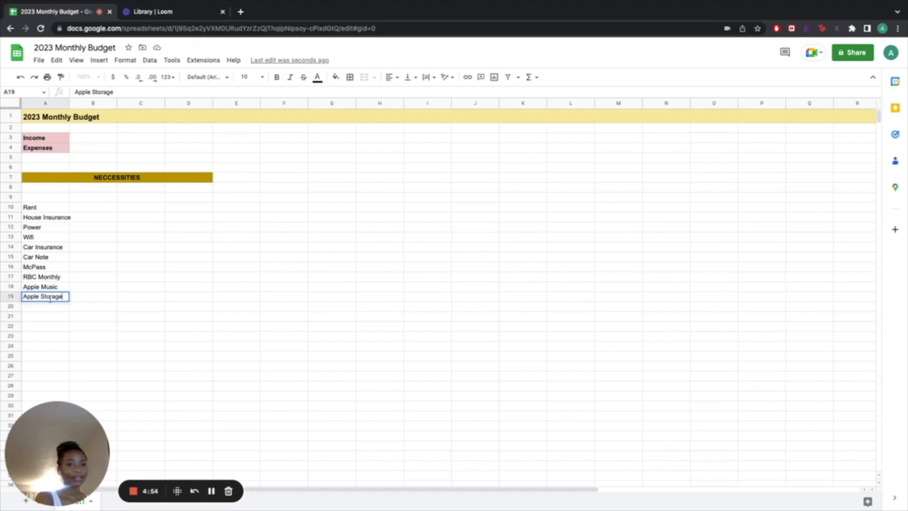
{"action": "key", "text": "Return"}
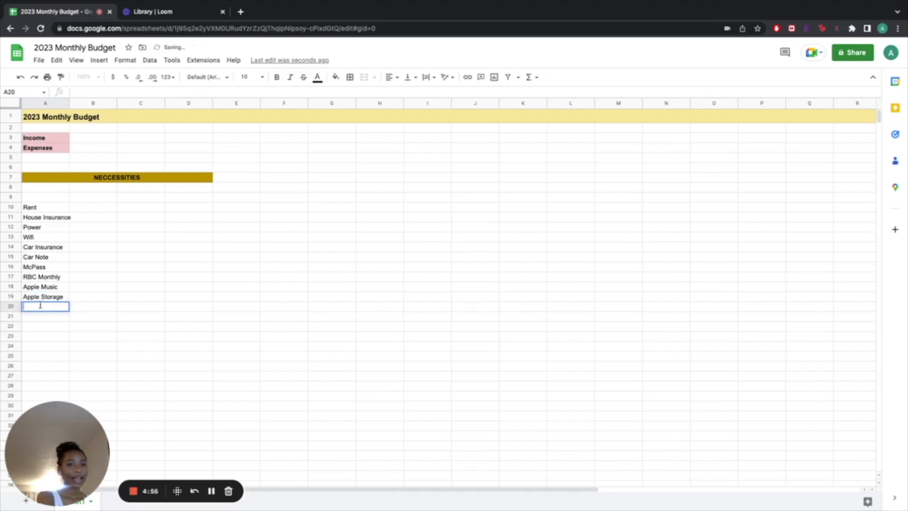
{"action": "type", "text": "Phone "}
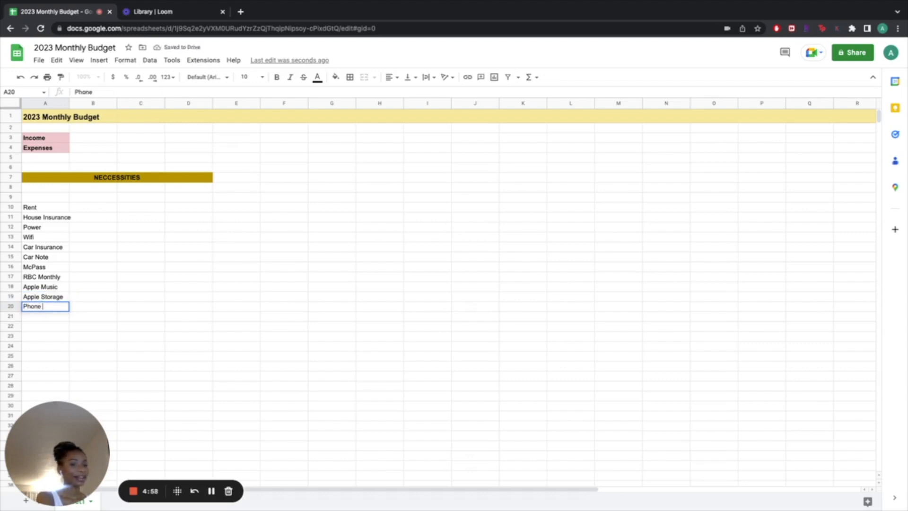
{"action": "type", "text": "Bi"}
{"action": "type", "text": "ll"}
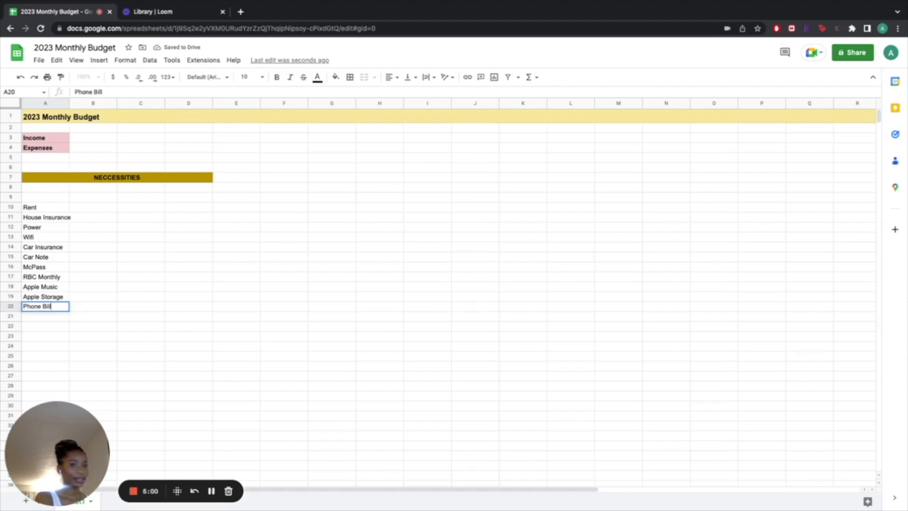
Make the expense names in A10:A20 bold and widen column A slightly to fit House Insurance.
{"action": "left_click_drag", "start_coordinate": [43, 207], "coordinate": [75, 258]}
{"action": "left_click", "coordinate": [43, 207]}
{"action": "left_click_drag", "start_coordinate": [43, 207], "coordinate": [55, 310]}
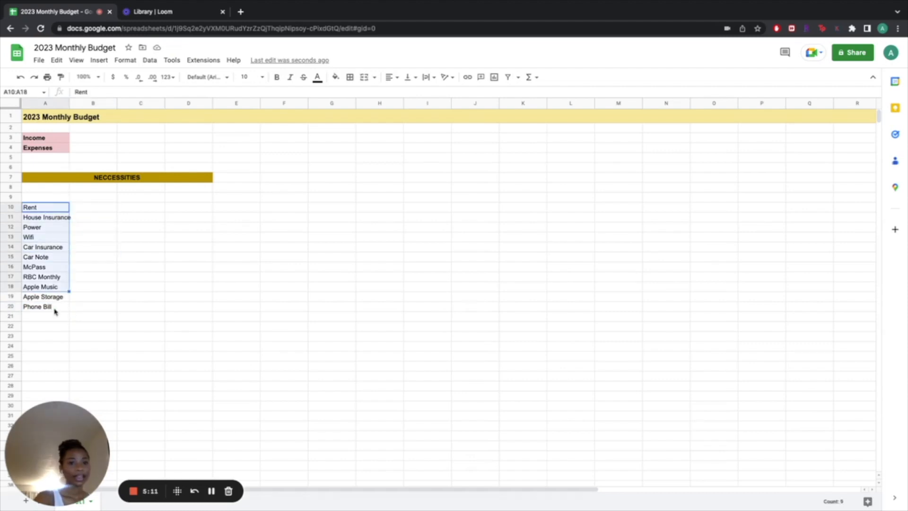
{"action": "left_click", "coordinate": [277, 77]}
{"action": "left_click", "coordinate": [90, 247]}
{"action": "left_click_drag", "start_coordinate": [69, 103], "coordinate": [76, 104]}
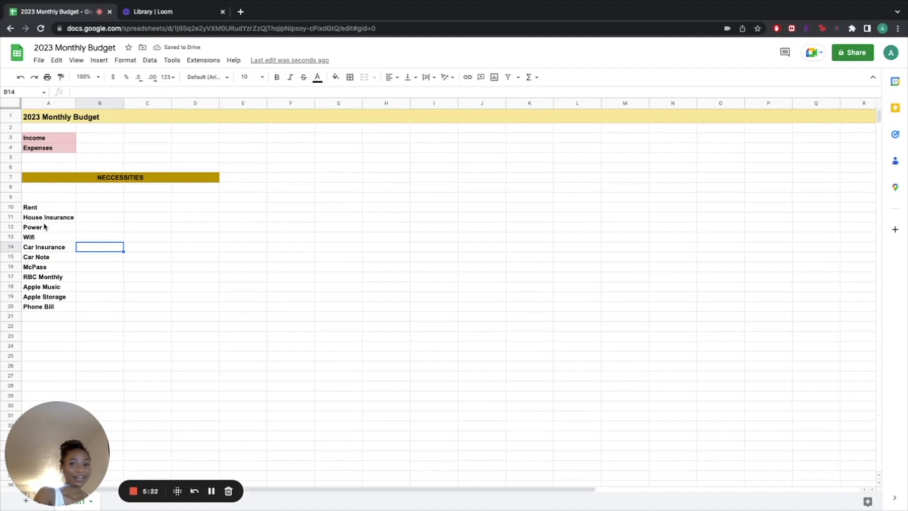
Copy the formatted NECCESSITIES heading from row 7 and paste it at cell A24.
{"action": "left_click", "coordinate": [52, 175]}
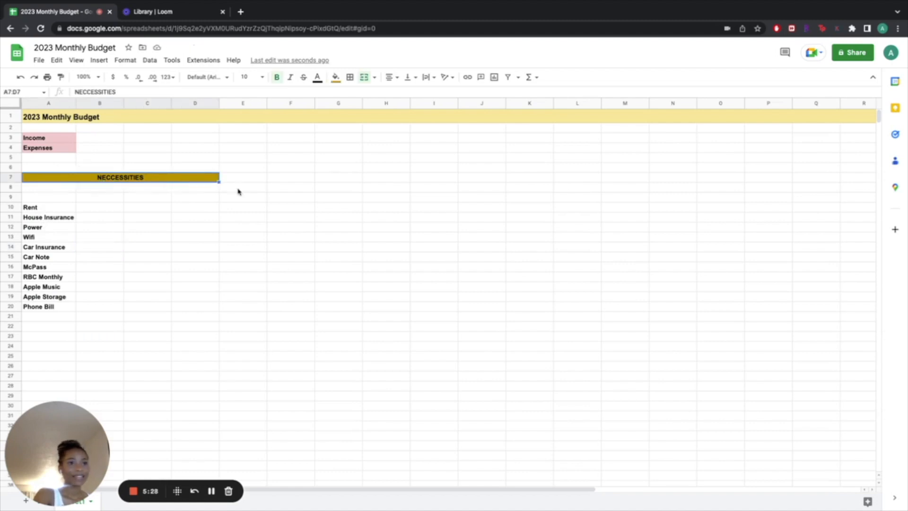
{"action": "left_click", "coordinate": [238, 191]}
{"action": "left_click", "coordinate": [45, 177]}
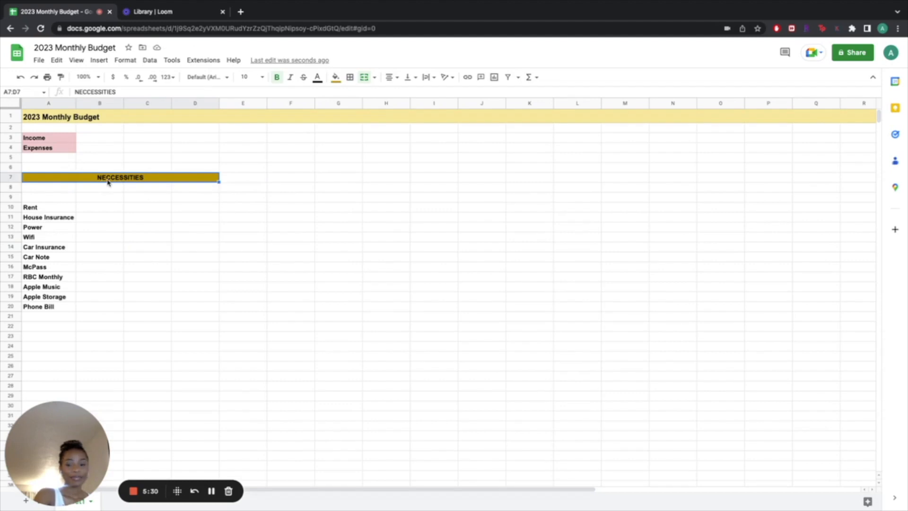
{"action": "key", "text": "ctrl+c"}
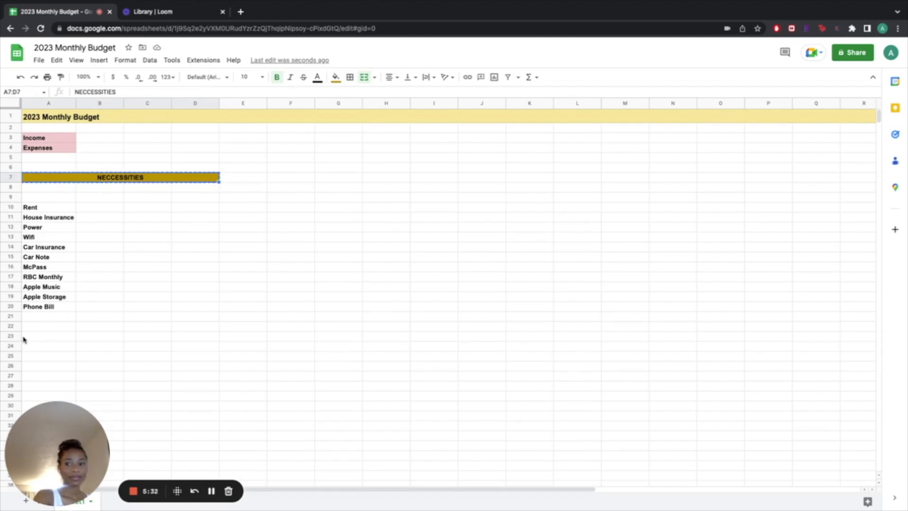
{"action": "left_click", "coordinate": [10, 346]}
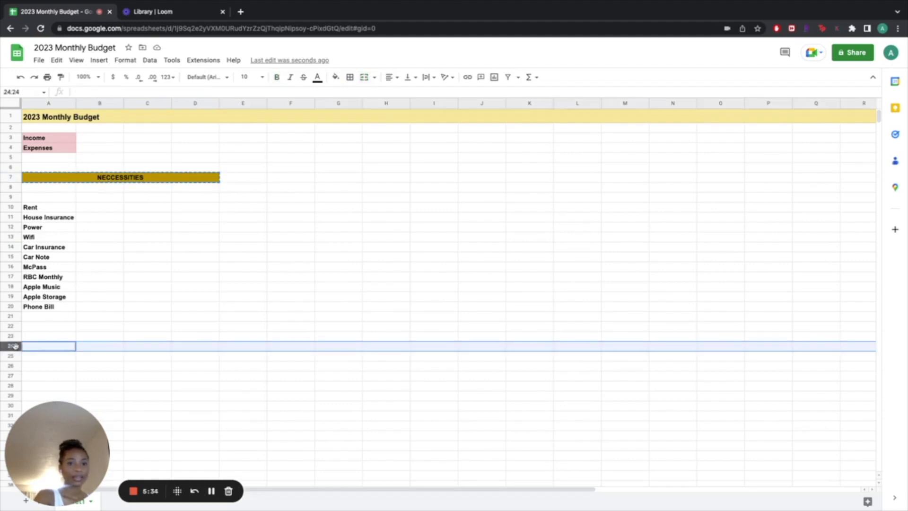
{"action": "left_click", "coordinate": [48, 350]}
{"action": "key", "text": "ctrl+v"}
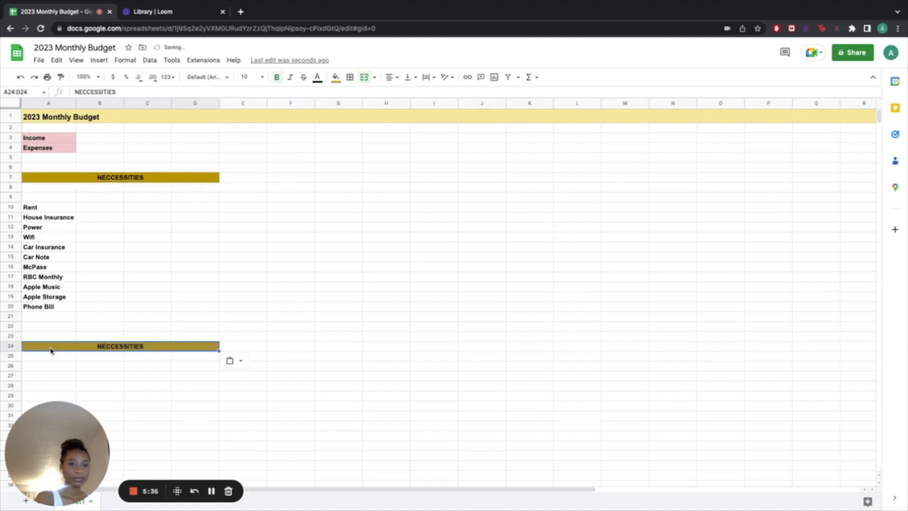
Replace the text of the copied heading in row 24 with "ADJUSTABLES".
{"action": "double_click", "coordinate": [103, 345]}
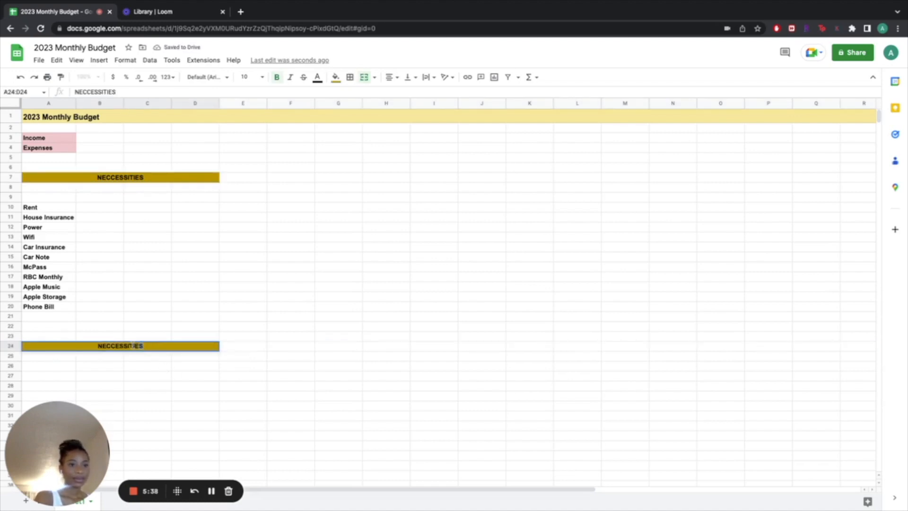
{"action": "left_click_drag", "start_coordinate": [105, 345], "coordinate": [99, 346]}
{"action": "type", "text": "ADJUSTABLES"}
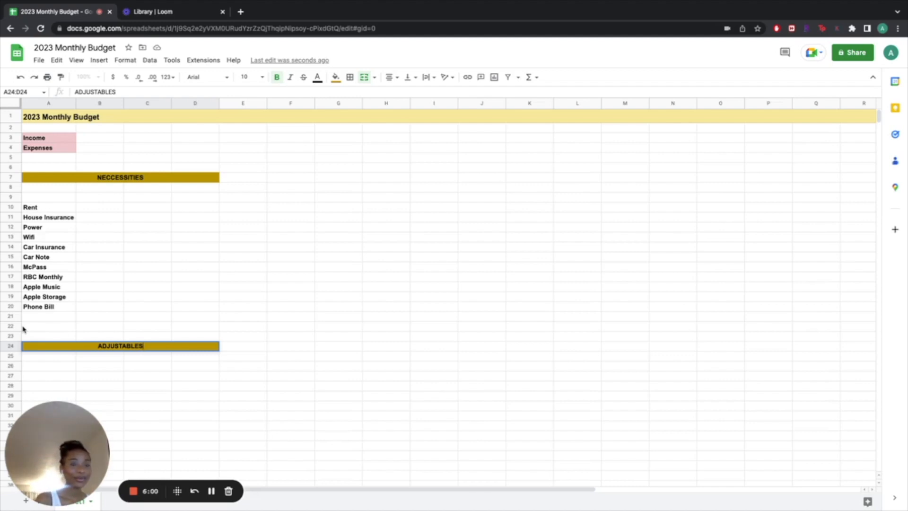
Enter "Food/Household" in cell A27 as the first item under the ADJUSTABLES heading.
{"action": "left_click", "coordinate": [28, 376]}
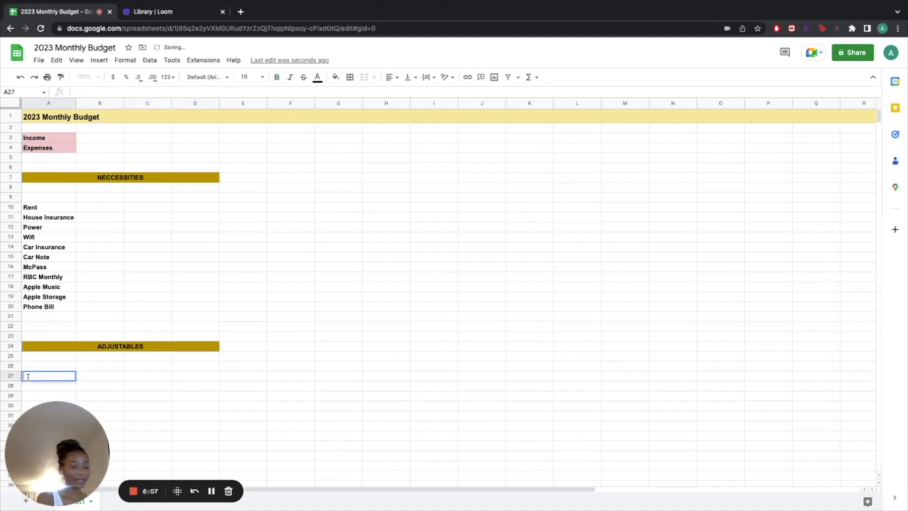
{"action": "type", "text": "FOOD/"}
{"action": "key", "text": "BackSpace"}
{"action": "key", "text": "BackSpace"}
{"action": "key", "text": "BackSpace"}
{"action": "key", "text": "BackSpace"}
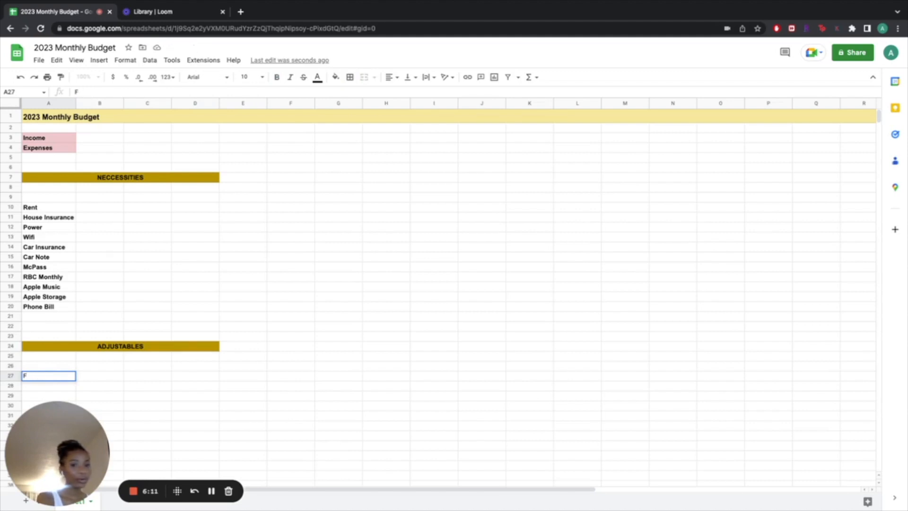
{"action": "type", "text": "ood"}
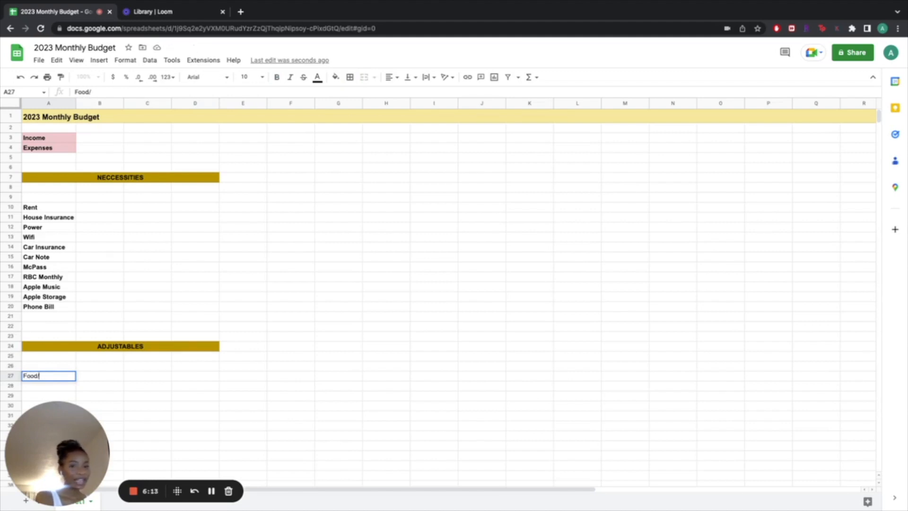
{"action": "type", "text": "/Househo"}
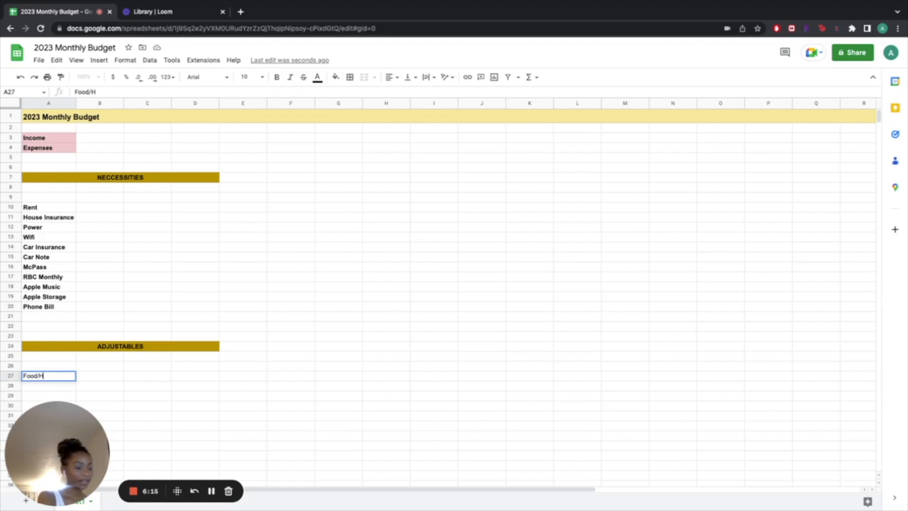
{"action": "type", "text": "ld"}
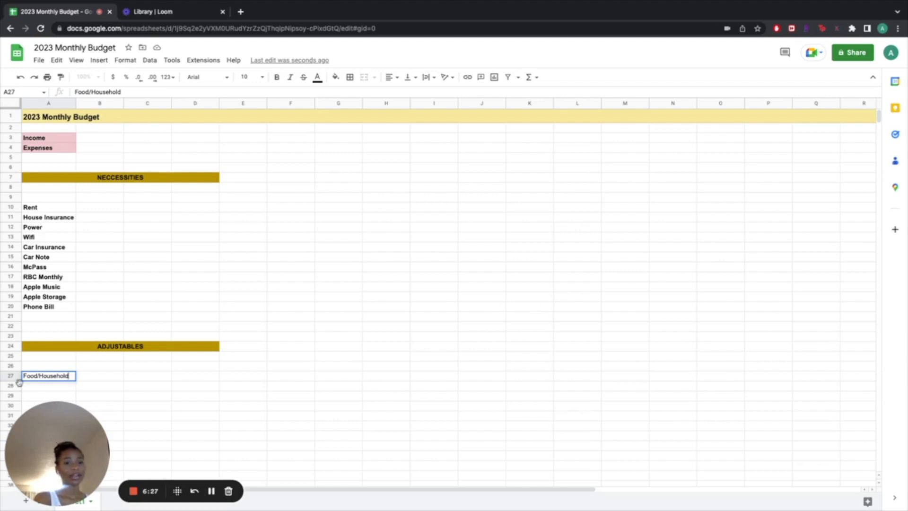
Enter "Gas" in cell A28 and replace the text of the copied heading in row 32 with "LUXURIES".
{"action": "left_click", "coordinate": [35, 386]}
{"action": "type", "text": "Gas"}
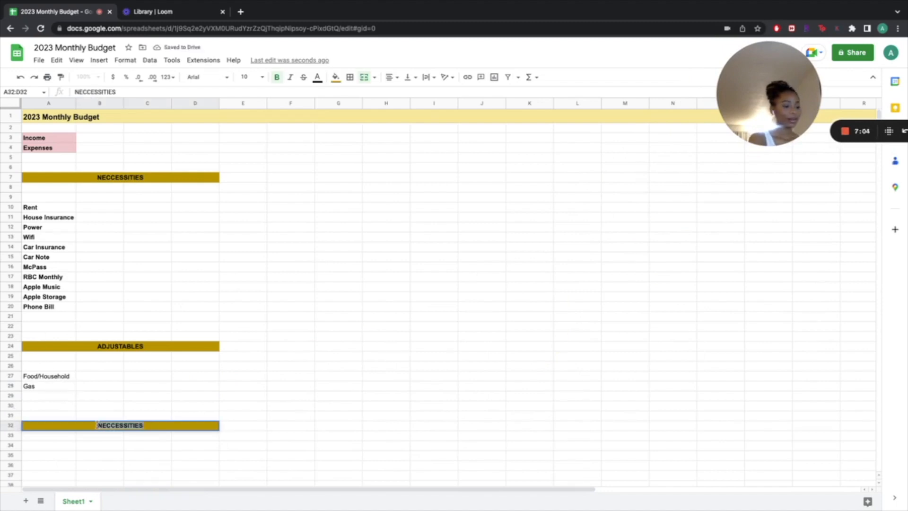
{"action": "type", "text": "LUXURIES"}
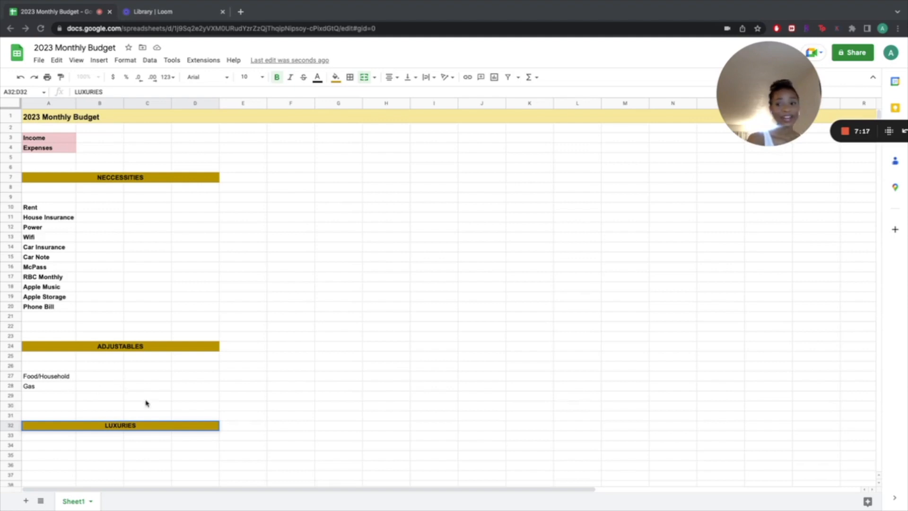
Enter "Emergency Fund" in cell A35 as the first item under the LUXURIES heading.
{"action": "left_click", "coordinate": [38, 456]}
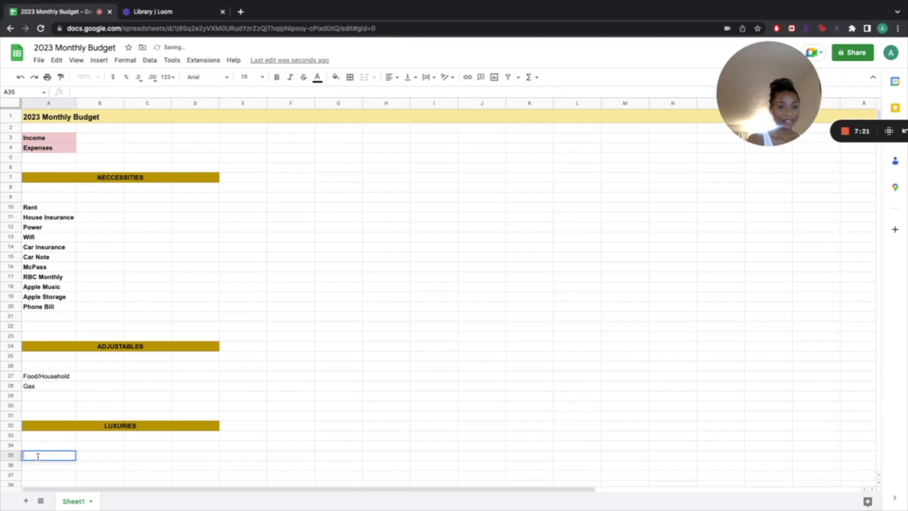
{"action": "type", "text": "Emer"}
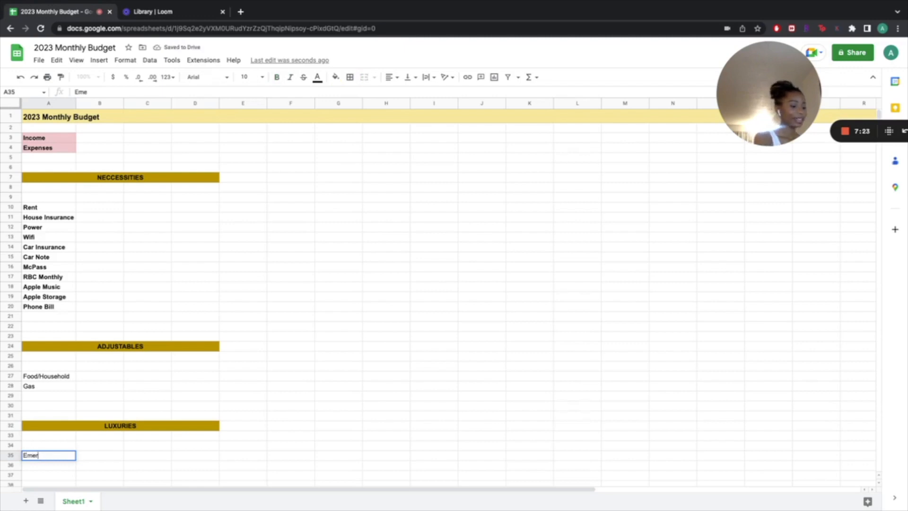
{"action": "type", "text": "gency Fund"}
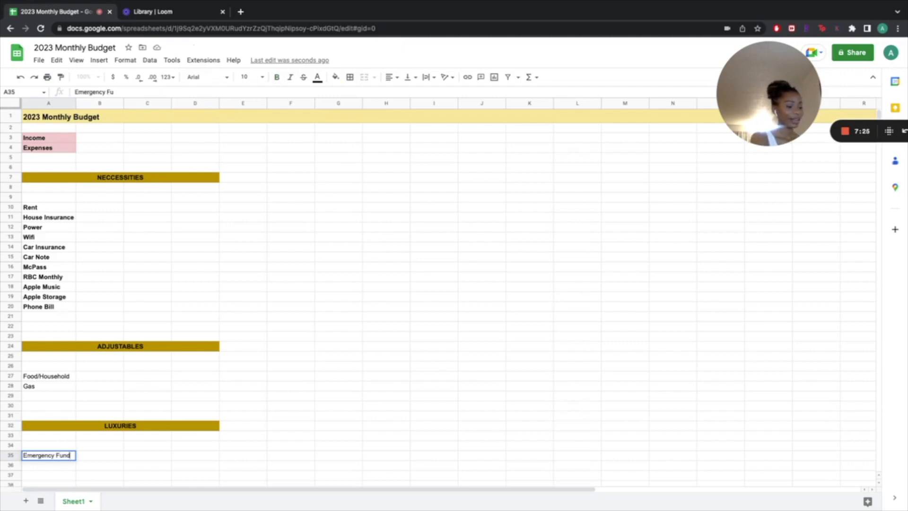
{"action": "scroll", "coordinate": [297, 371], "scroll_direction": "down", "scroll_amount": 3}
{"action": "left_click", "coordinate": [296, 372]}
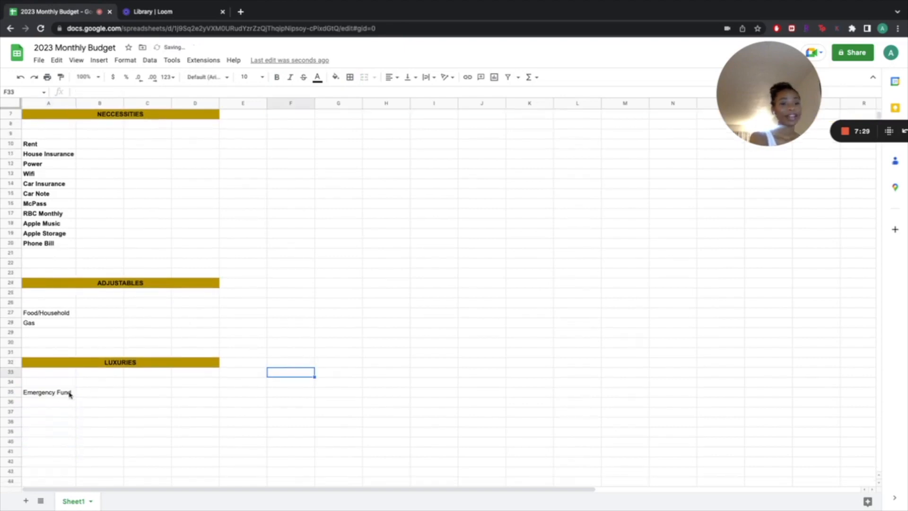
Add "TFSA" in cell A36 and "RRSP" in cell A37 below Emergency Fund.
{"action": "left_click", "coordinate": [43, 402]}
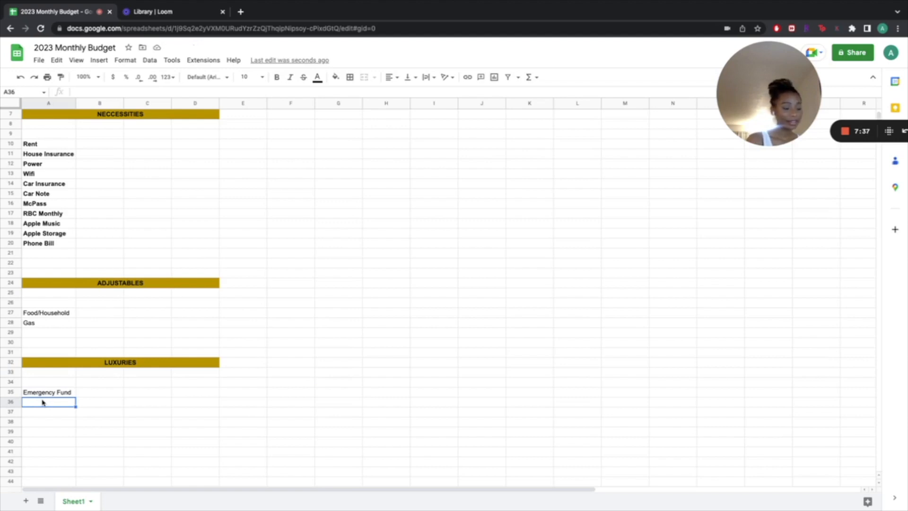
{"action": "type", "text": "TF"}
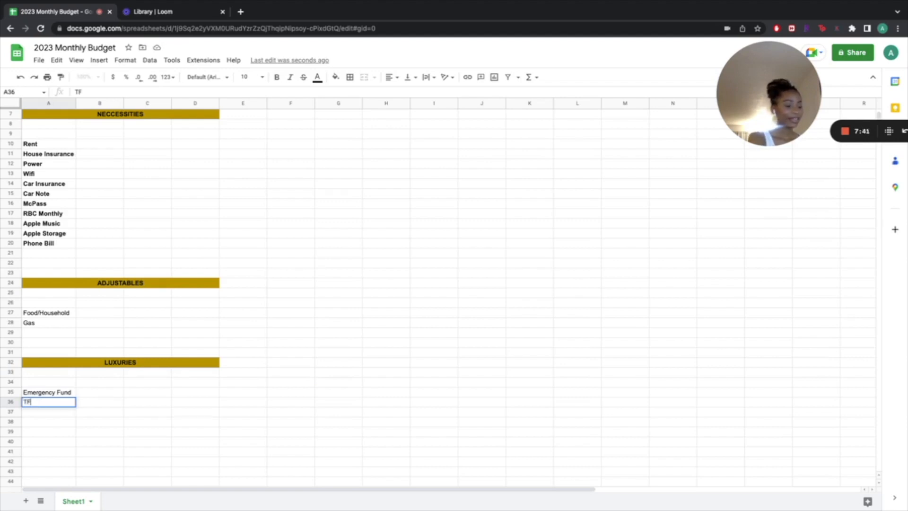
{"action": "type", "text": "SA"}
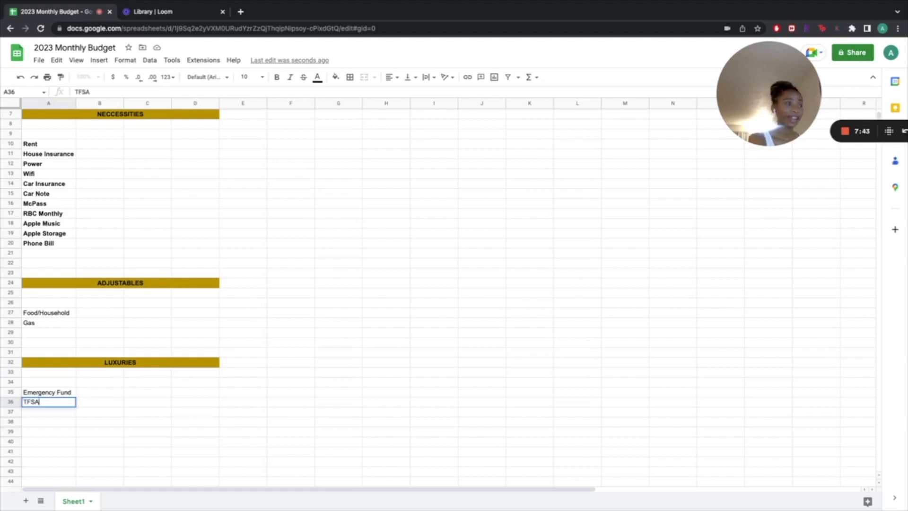
{"action": "key", "text": "Return"}
{"action": "double_click", "coordinate": [45, 411]}
{"action": "type", "text": "RRSP"}
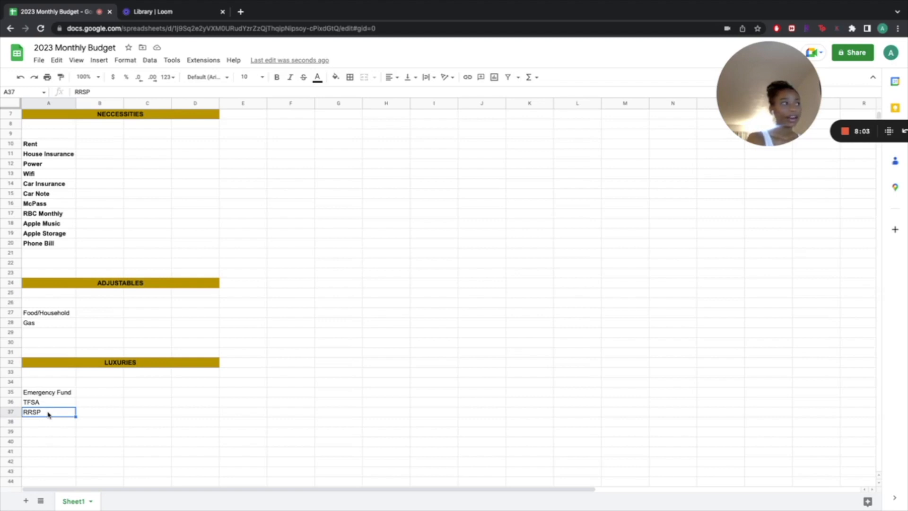
Add "Vacation" in cell A38 and "Car Expenses" in cell A39 to the LUXURIES list.
{"action": "left_click", "coordinate": [42, 420]}
{"action": "type", "text": "Vacation"}
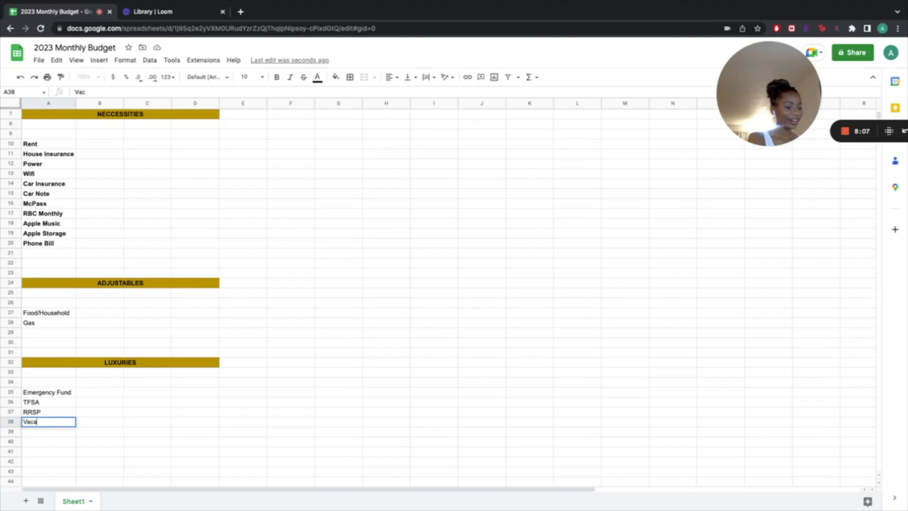
{"action": "left_click", "coordinate": [54, 435]}
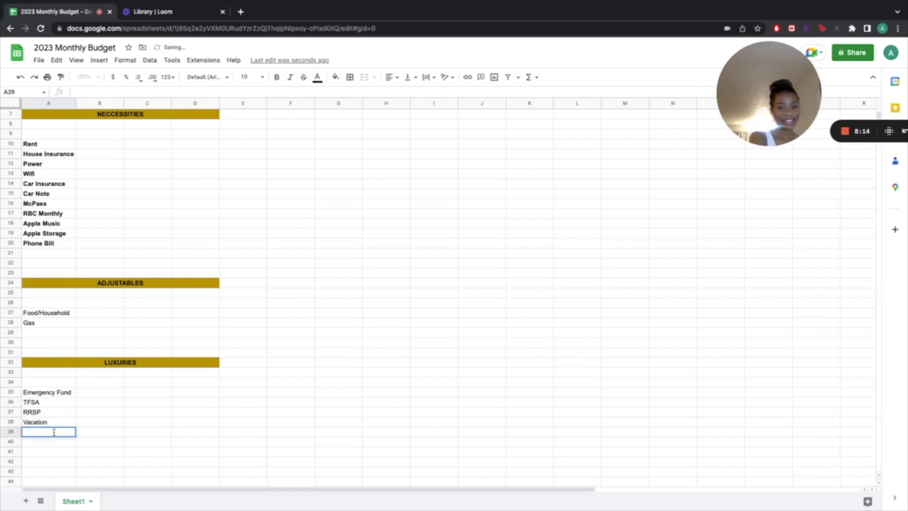
{"action": "type", "text": "Car"}
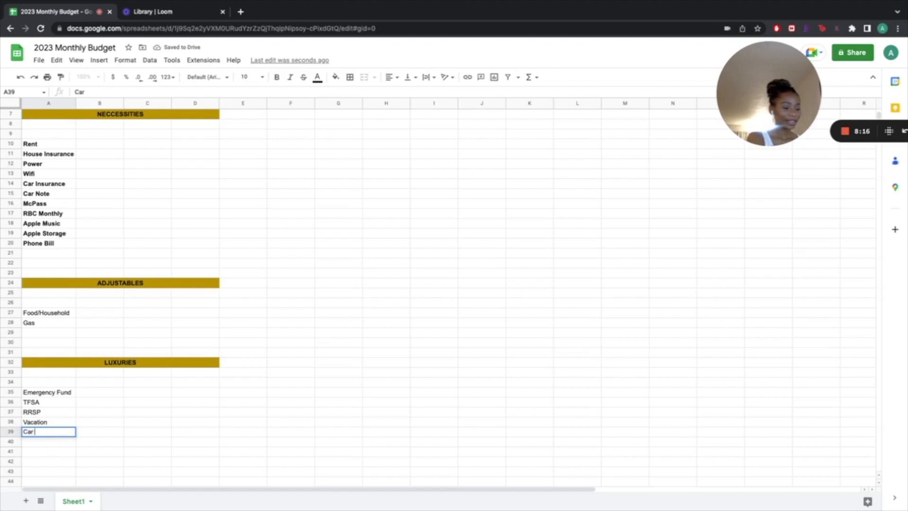
{"action": "type", "text": " Expenses"}
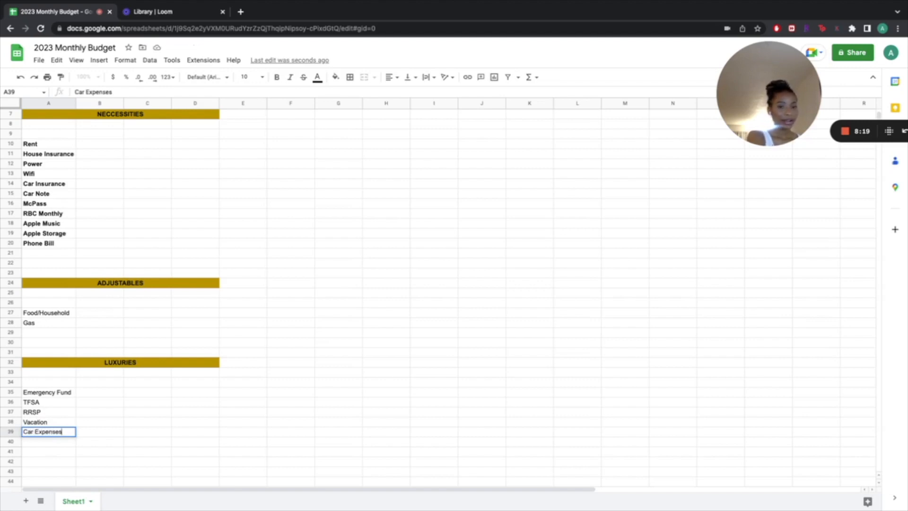
{"action": "left_click", "coordinate": [91, 434]}
{"action": "left_click", "coordinate": [61, 435]}
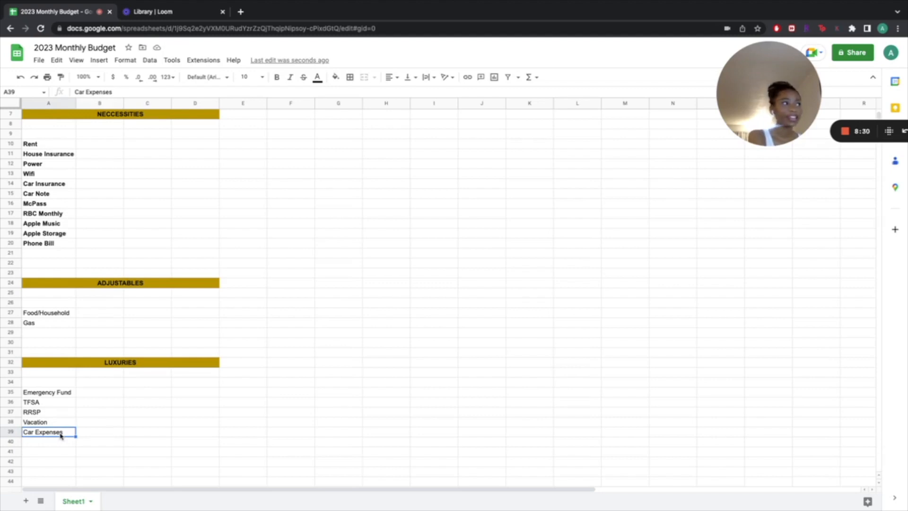
{"action": "scroll", "coordinate": [61, 435], "scroll_direction": "up", "scroll_amount": 1}
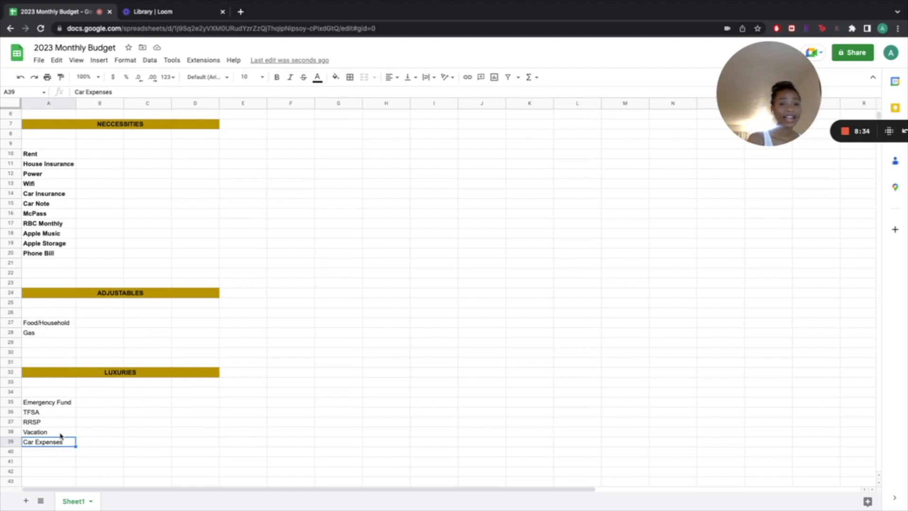
Enter "Shopping/Gift" in cell A40 below Car Expenses.
{"action": "left_click", "coordinate": [48, 456]}
{"action": "double_click", "coordinate": [47, 454]}
{"action": "type", "text": "Shopping"}
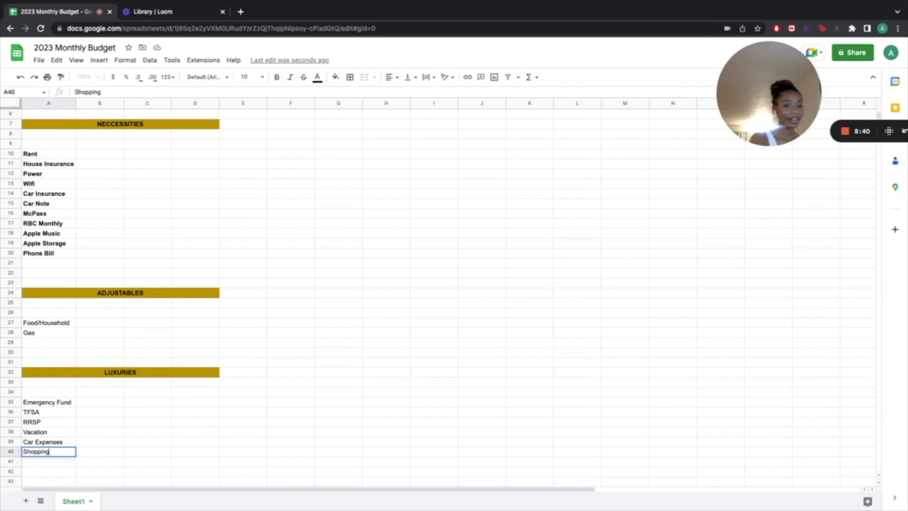
{"action": "type", "text": "/"}
{"action": "type", "text": "Gift"}
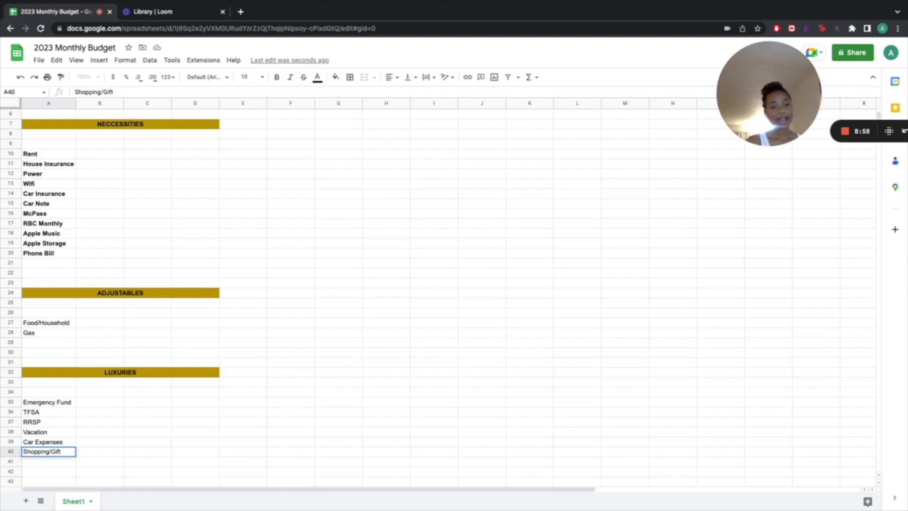
Enter "Home" in cell A41 as the next LUXURIES item.
{"action": "left_click", "coordinate": [34, 461]}
{"action": "type", "text": "Home"}
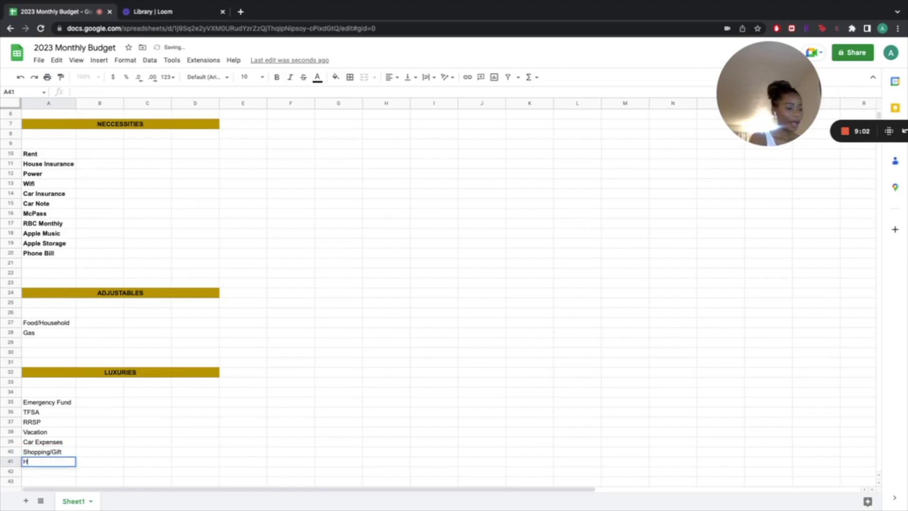
{"action": "left_click", "coordinate": [106, 464]}
{"action": "scroll", "coordinate": [57, 470], "scroll_direction": "up", "scroll_amount": 1}
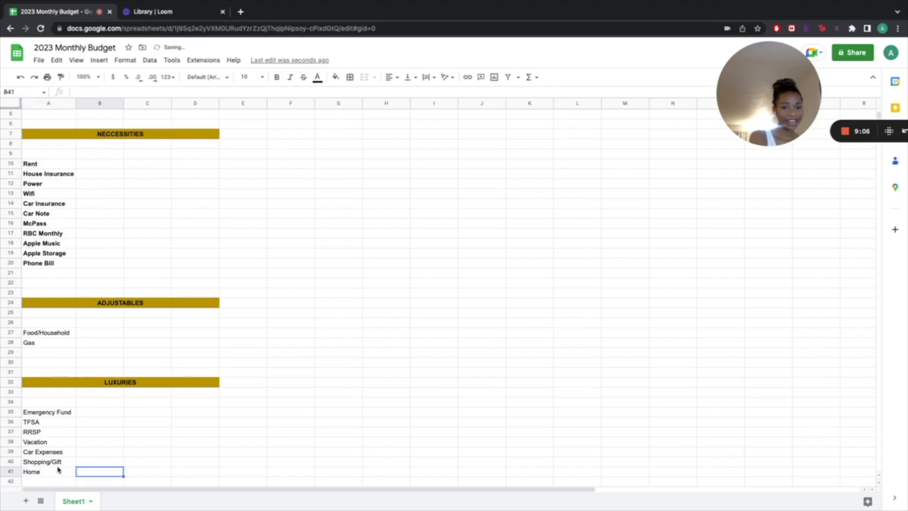
{"action": "scroll", "coordinate": [56, 470], "scroll_direction": "down", "scroll_amount": 2}
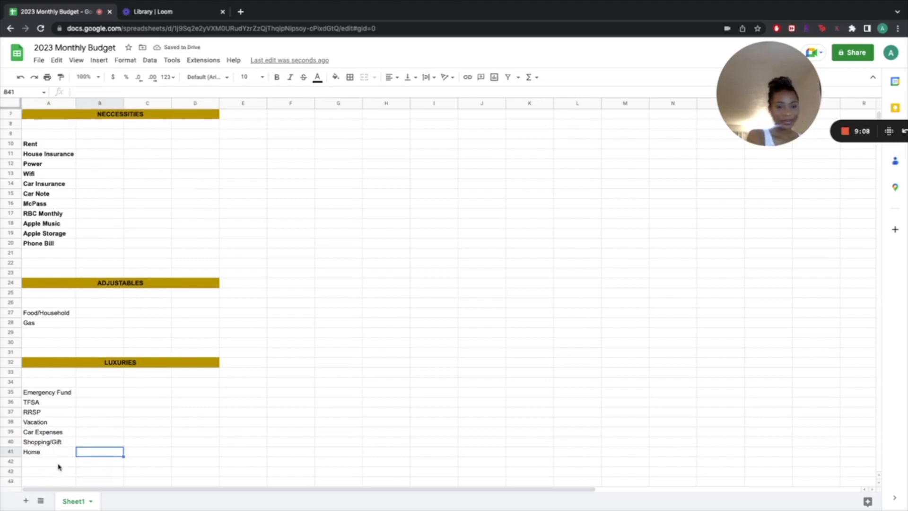
Enter "Car Extra Payment" in cell A42 as the last LUXURIES item.
{"action": "left_click", "coordinate": [59, 463]}
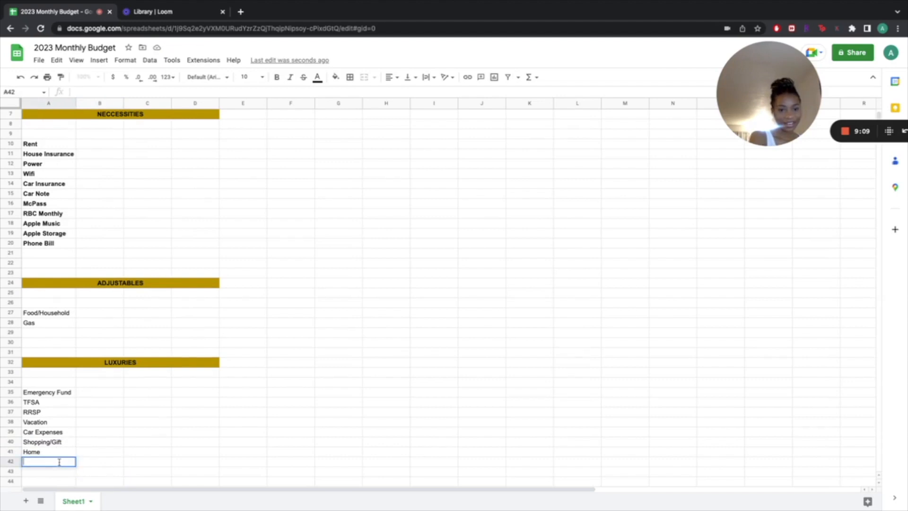
{"action": "type", "text": "Car "}
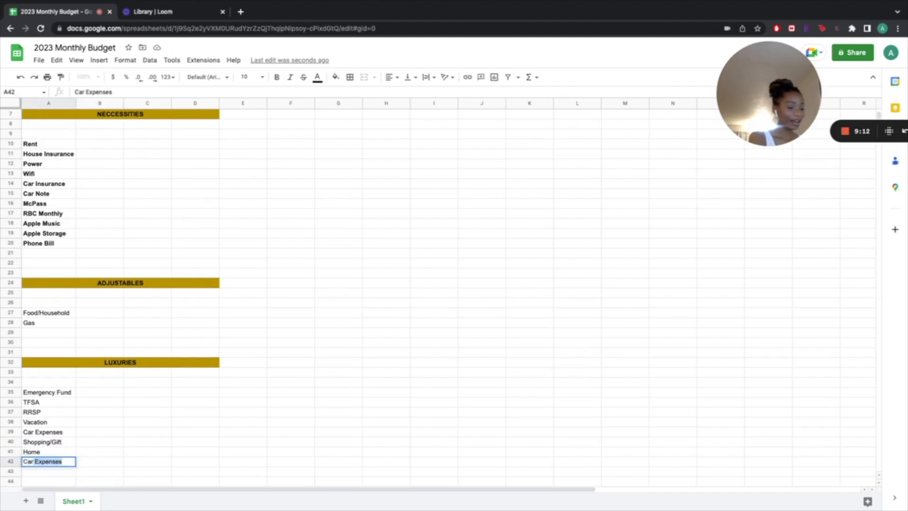
{"action": "type", "text": "Extra Payment"}
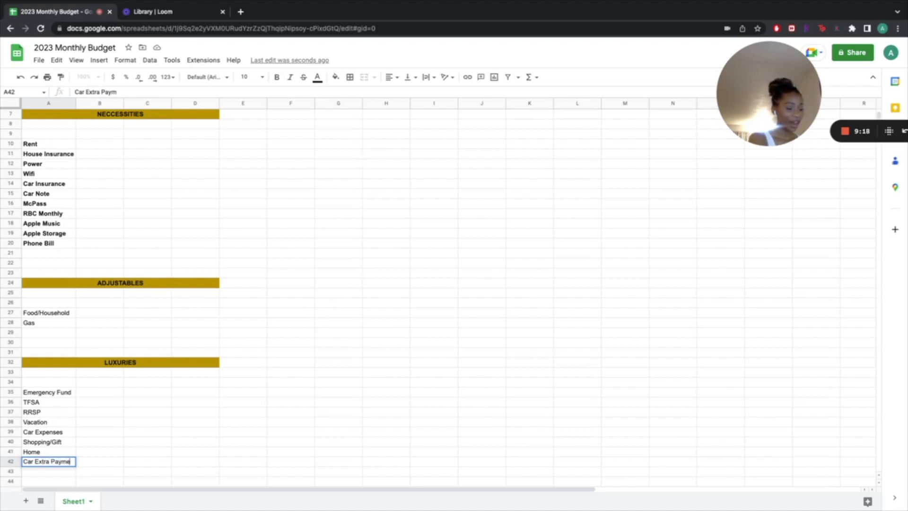
{"action": "left_click", "coordinate": [189, 445]}
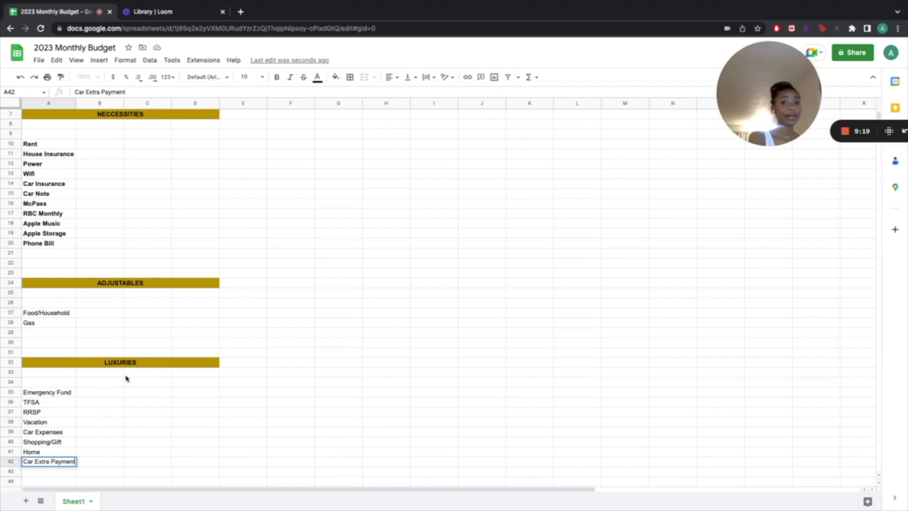
Make the ADJUSTABLES item names in A27:A28 bold.
{"action": "left_click", "coordinate": [53, 314]}
{"action": "left_click", "coordinate": [42, 327], "text": "shift"}
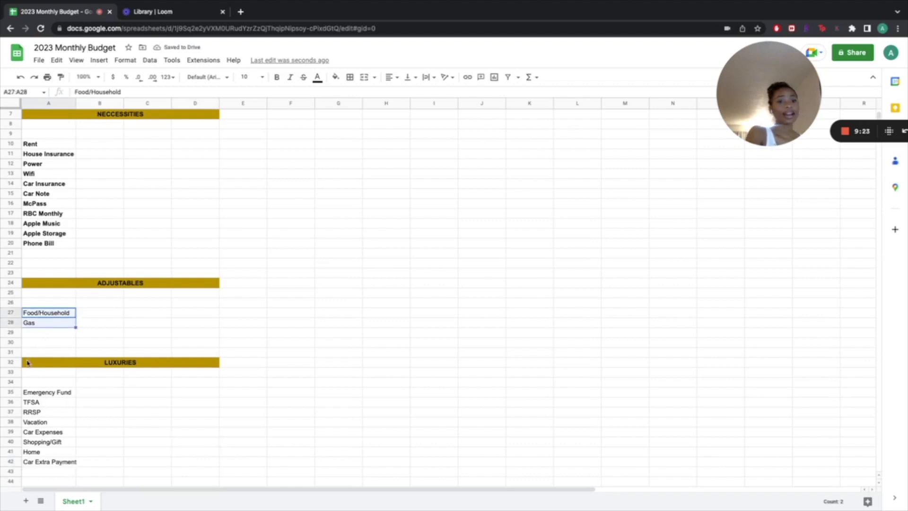
{"action": "left_click", "coordinate": [277, 77]}
Make the LUXURIES item names in A35:A42 bold.
{"action": "left_click", "coordinate": [43, 393]}
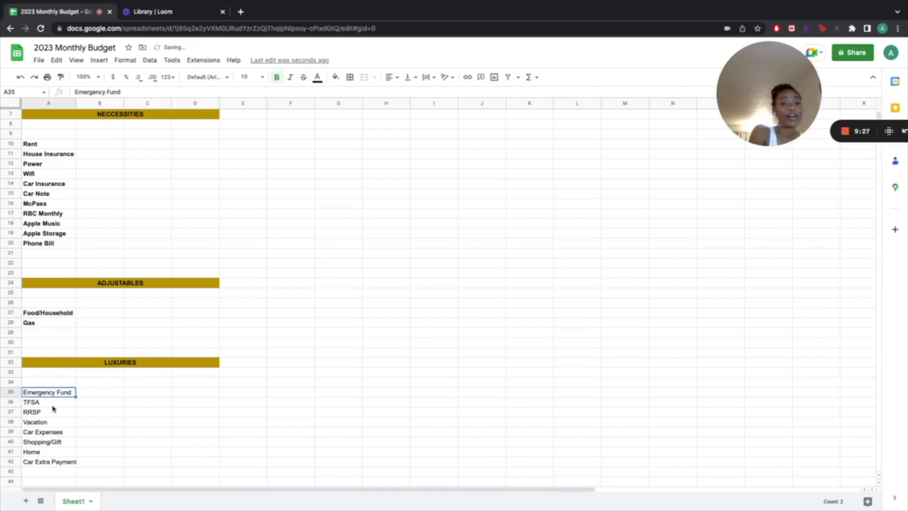
{"action": "left_click", "coordinate": [45, 415], "text": "shift"}
{"action": "left_click_drag", "start_coordinate": [45, 416], "coordinate": [70, 466]}
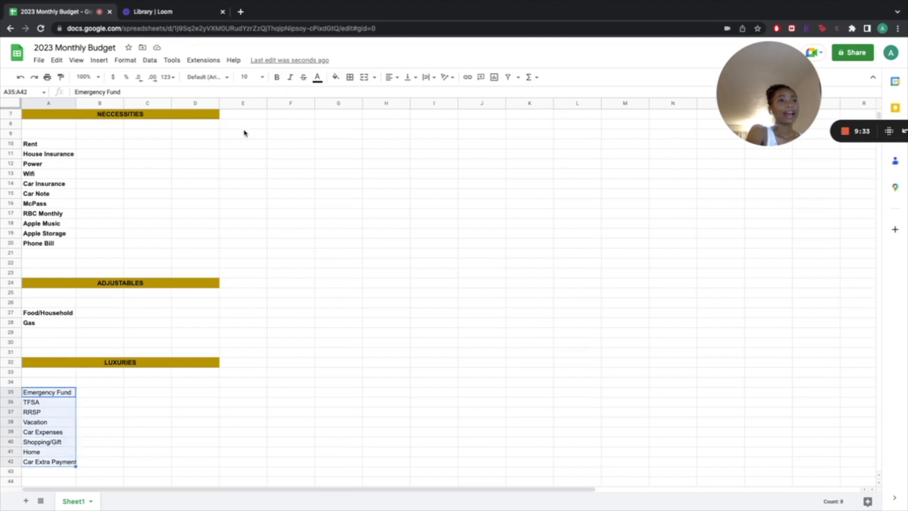
{"action": "left_click", "coordinate": [277, 77]}
{"action": "left_click", "coordinate": [204, 185]}
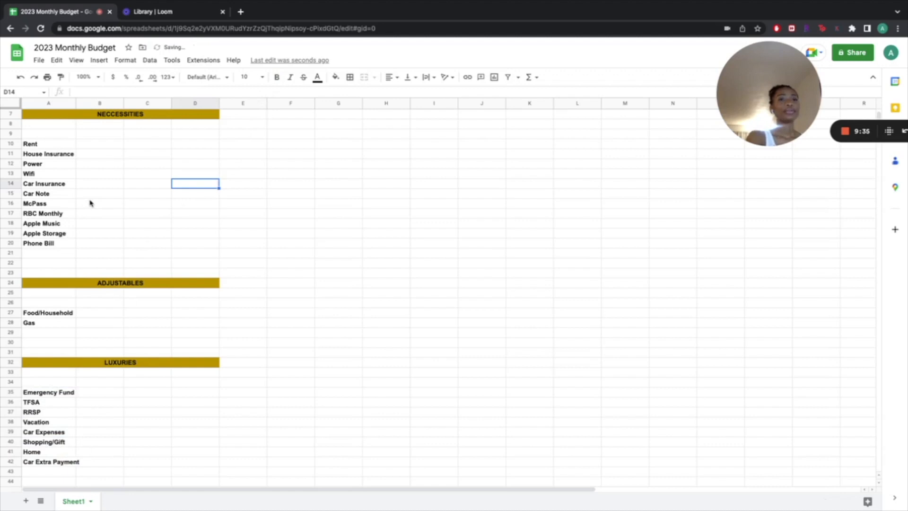
Add a "TOTAL" label below each category list, in cells A22, A30 and A44.
{"action": "scroll", "coordinate": [89, 204], "scroll_direction": "up", "scroll_amount": 3}
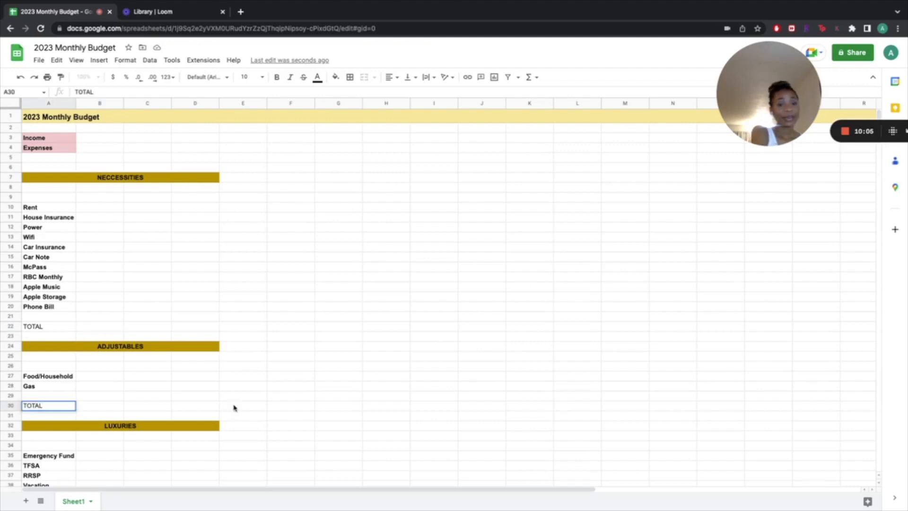
{"action": "scroll", "coordinate": [234, 407], "scroll_direction": "down", "scroll_amount": 3}
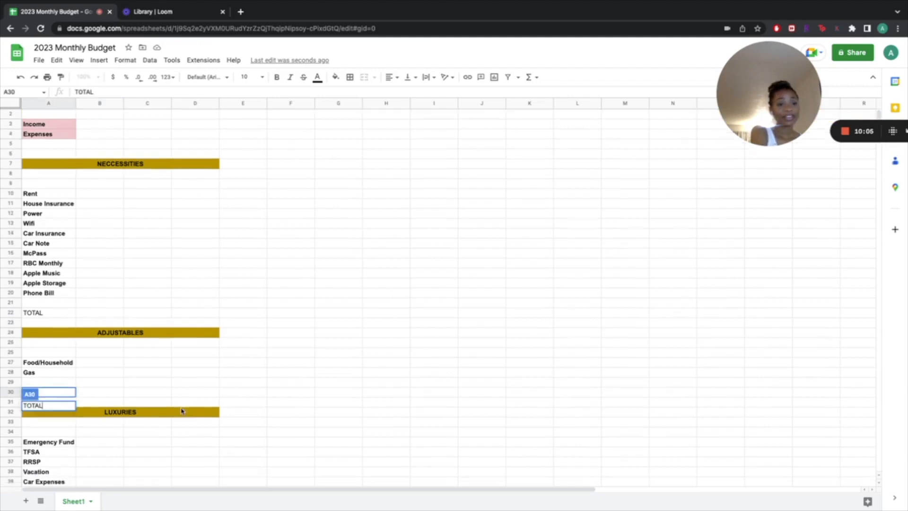
{"action": "left_click", "coordinate": [231, 414]}
{"action": "scroll", "coordinate": [231, 414], "scroll_direction": "down", "scroll_amount": 5}
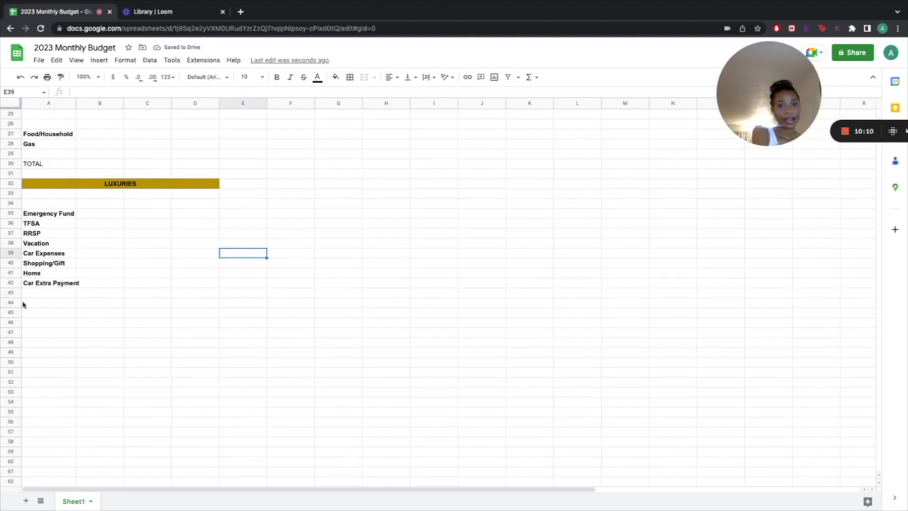
{"action": "left_click", "coordinate": [23, 304]}
{"action": "double_click", "coordinate": [28, 303]}
{"action": "type", "text": "TOTAL"}
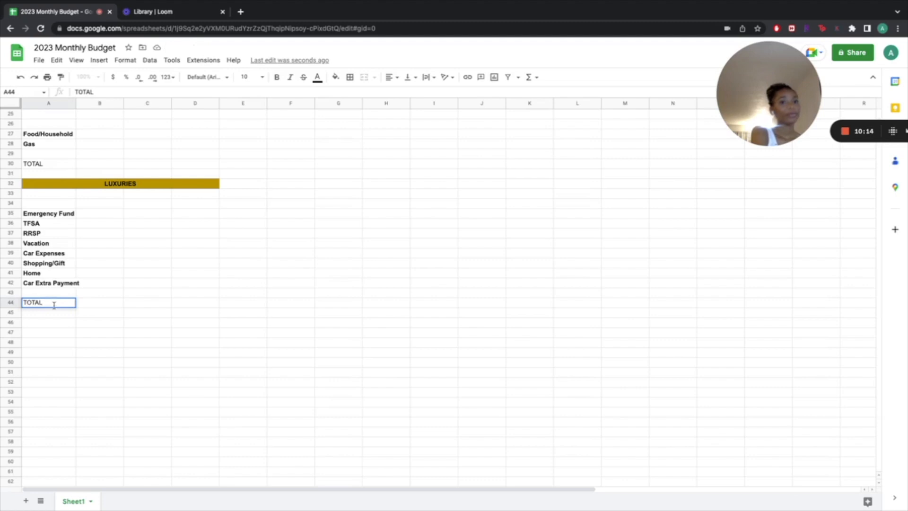
{"action": "left_click", "coordinate": [92, 304]}
Enter 3000 as the Income amount in cell B3.
{"action": "scroll", "coordinate": [99, 302], "scroll_direction": "up", "scroll_amount": 5}
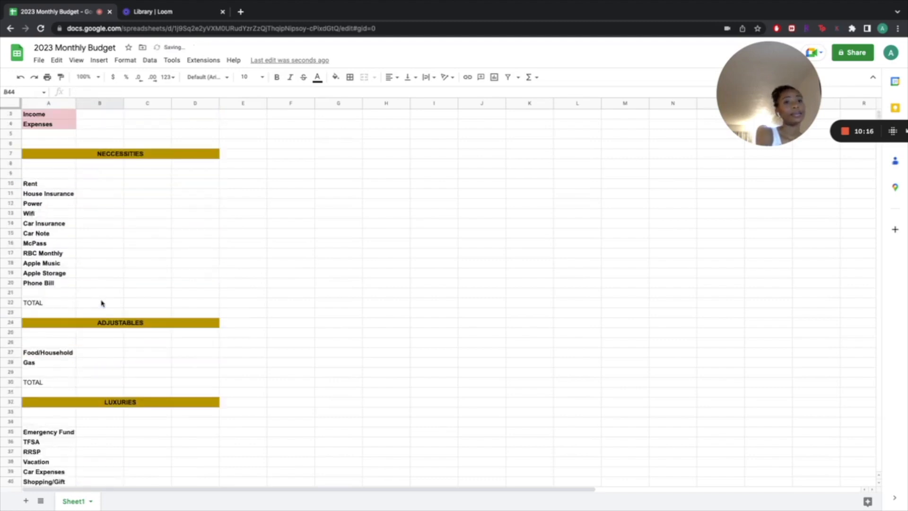
{"action": "scroll", "coordinate": [101, 303], "scroll_direction": "up", "scroll_amount": 1}
{"action": "double_click", "coordinate": [84, 137]}
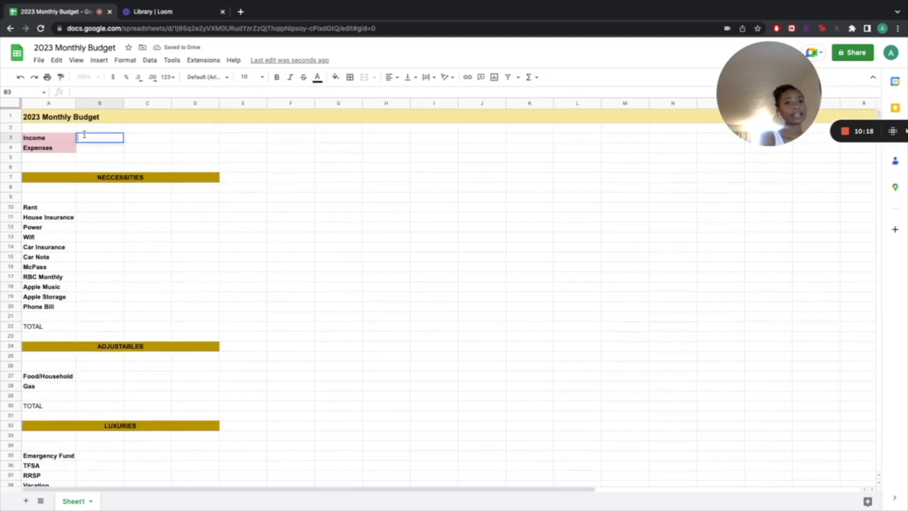
{"action": "type", "text": "3000"}
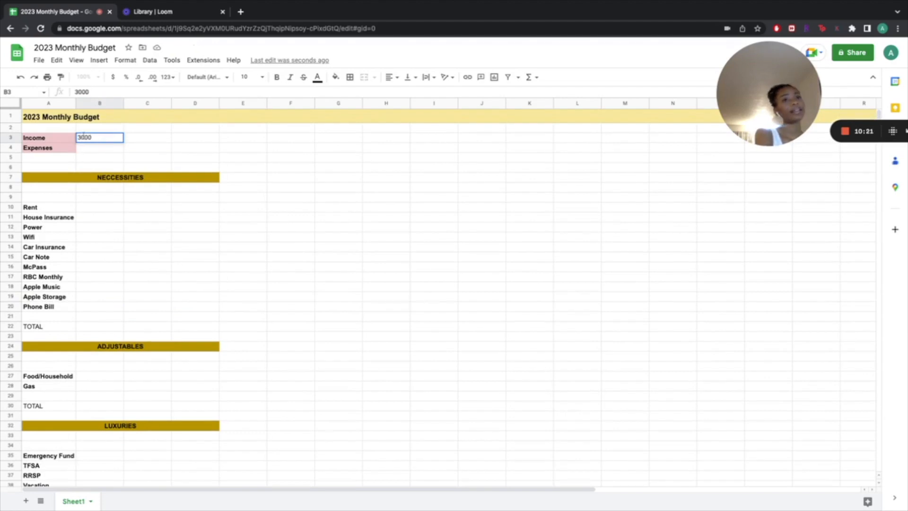
{"action": "left_click", "coordinate": [229, 179]}
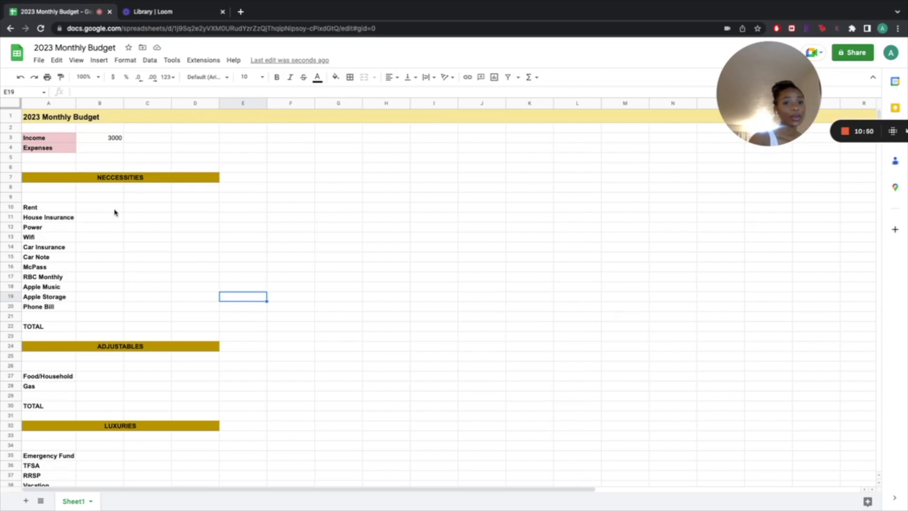
Enter the formula =B22+B30+B34 as the Expenses amount in cell B4.
{"action": "scroll", "coordinate": [100, 227], "scroll_direction": "down", "scroll_amount": 2}
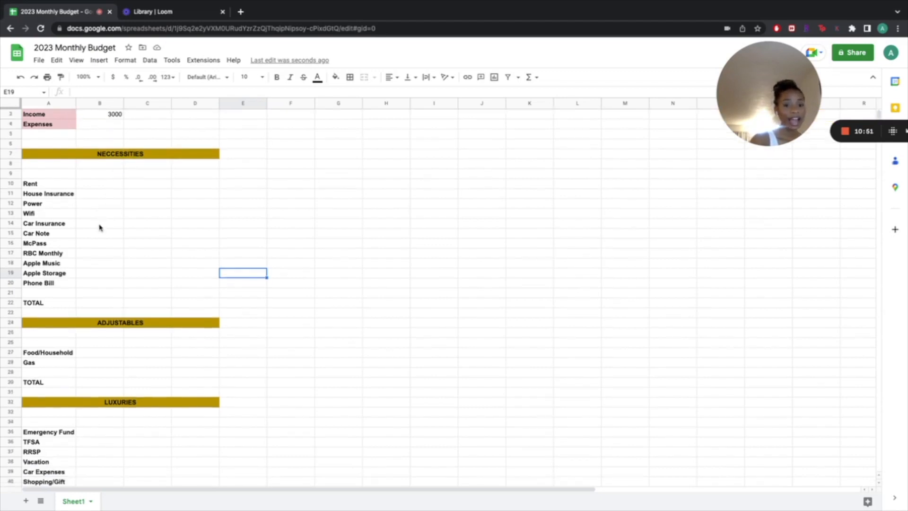
{"action": "scroll", "coordinate": [100, 228], "scroll_direction": "down", "scroll_amount": 1}
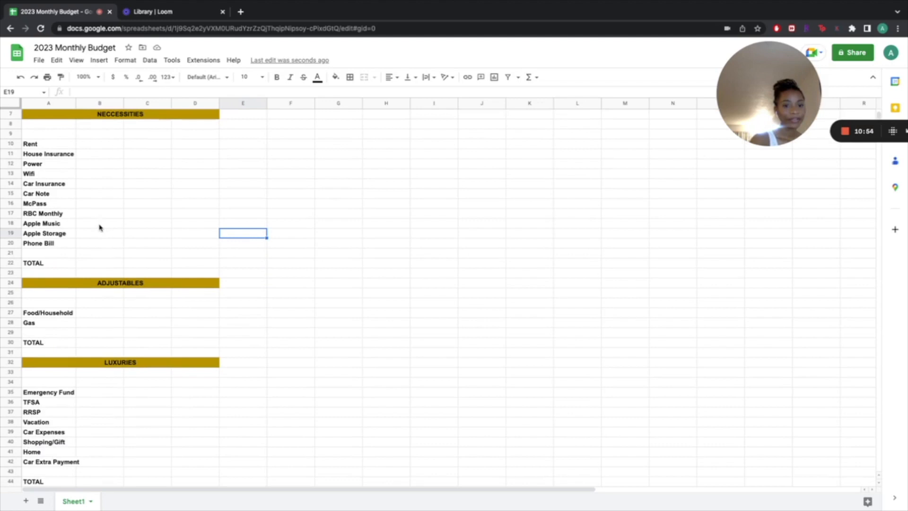
{"action": "scroll", "coordinate": [100, 228], "scroll_direction": "up", "scroll_amount": 3}
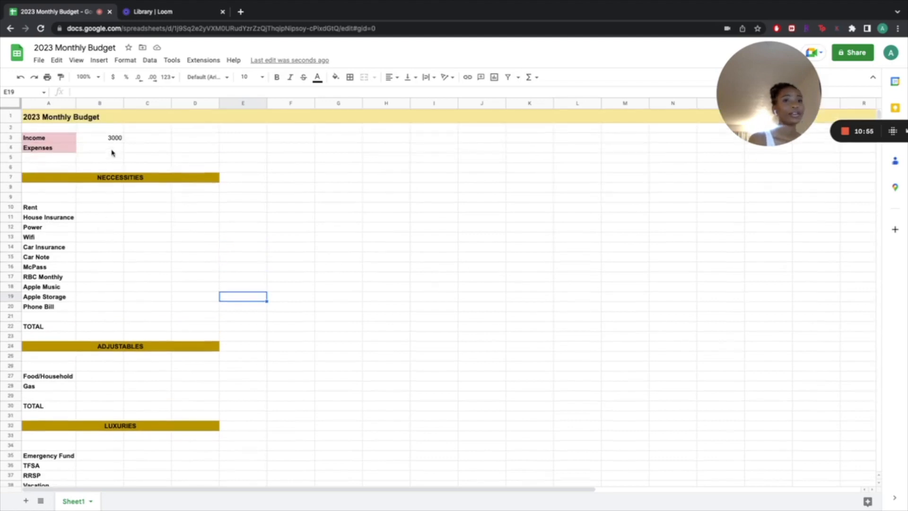
{"action": "left_click", "coordinate": [112, 148]}
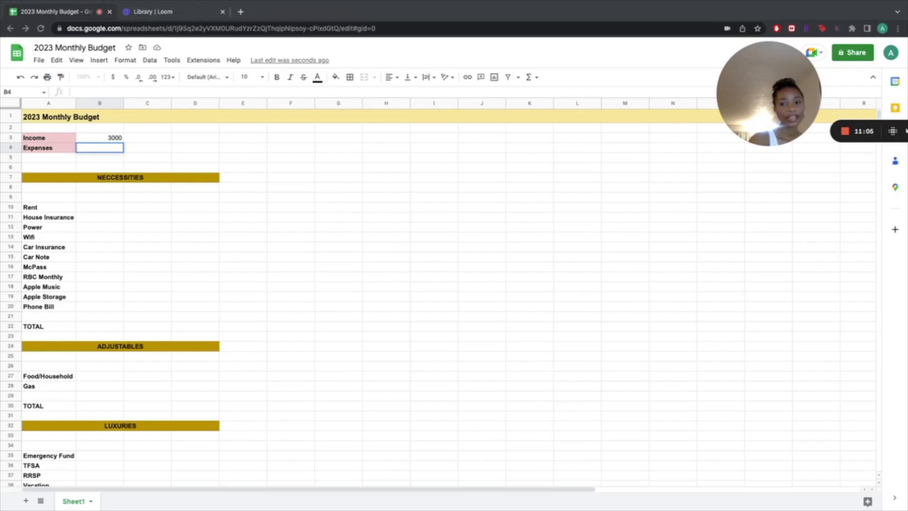
{"action": "double_click", "coordinate": [86, 148]}
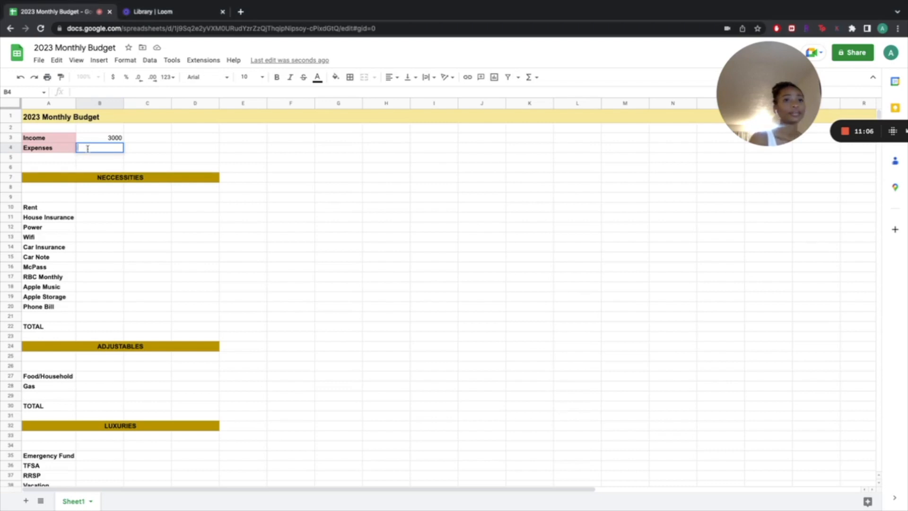
{"action": "type", "text": "=B22+"}
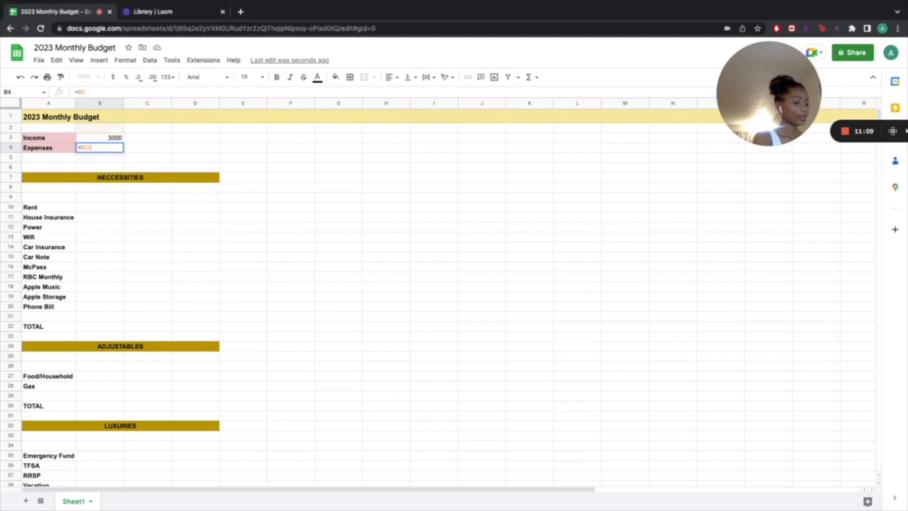
{"action": "type", "text": "B3"}
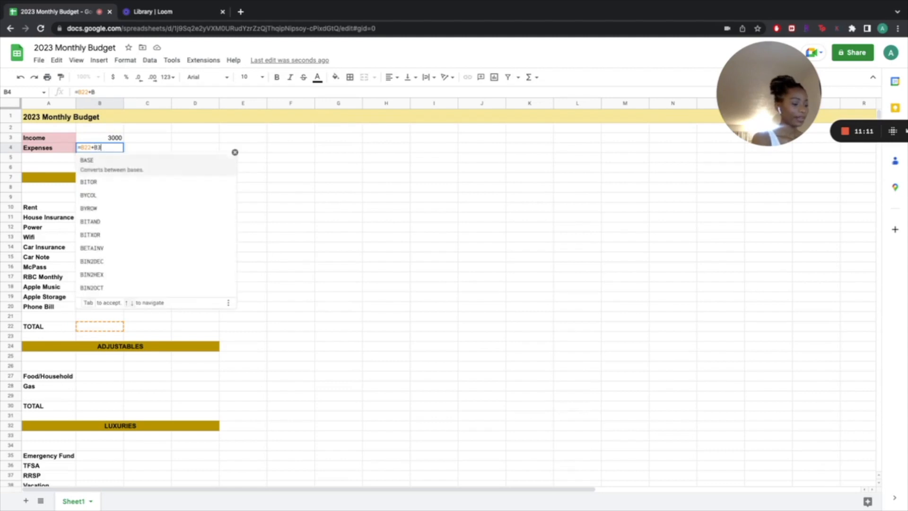
{"action": "type", "text": "0+B34"}
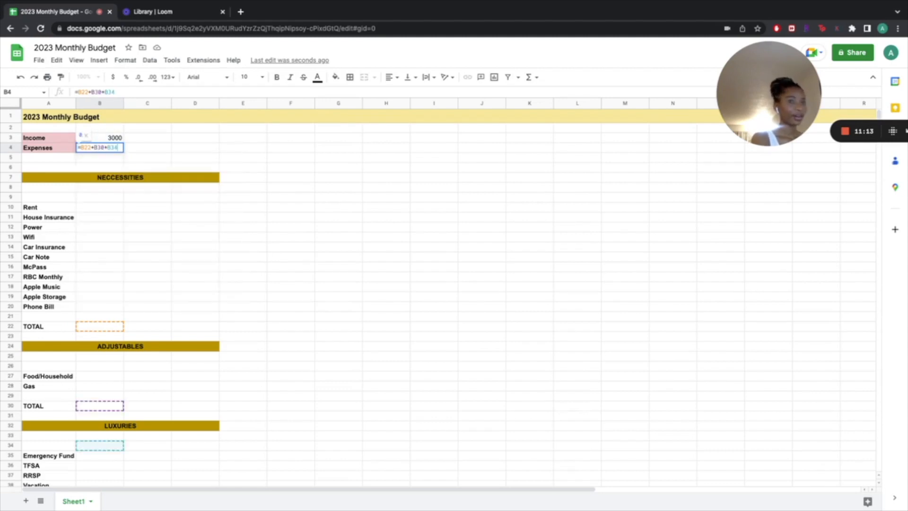
{"action": "key", "text": "Return"}
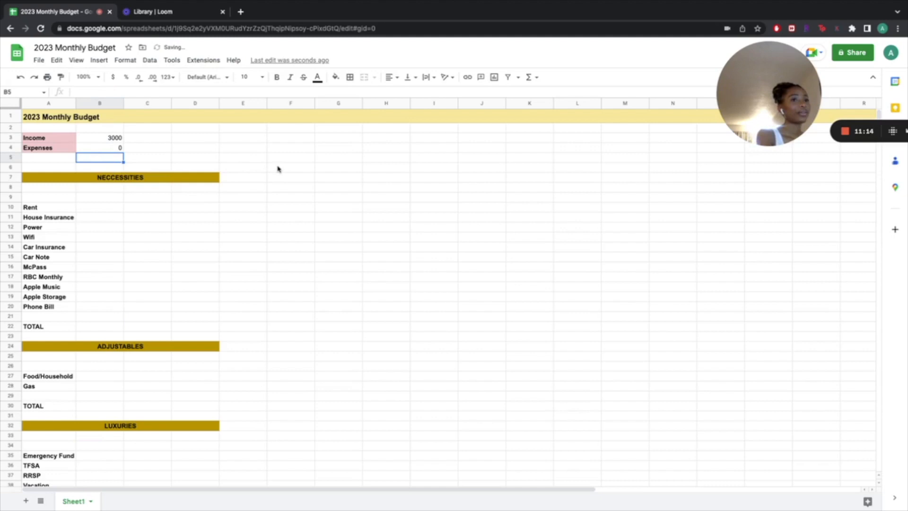
Enter 1000 for Rent in B10 and format the necessities amounts B10:B20 as currency.
{"action": "left_click", "coordinate": [107, 208]}
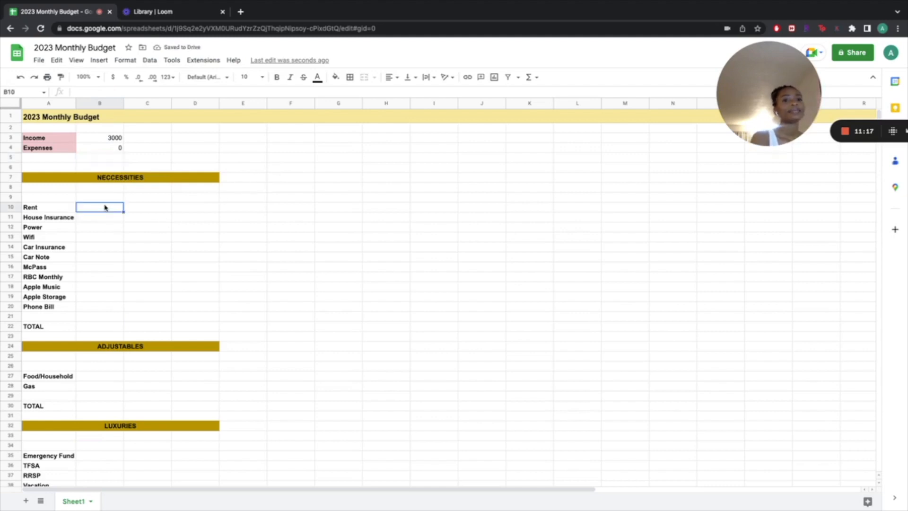
{"action": "type", "text": "1000"}
{"action": "left_click", "coordinate": [137, 237]}
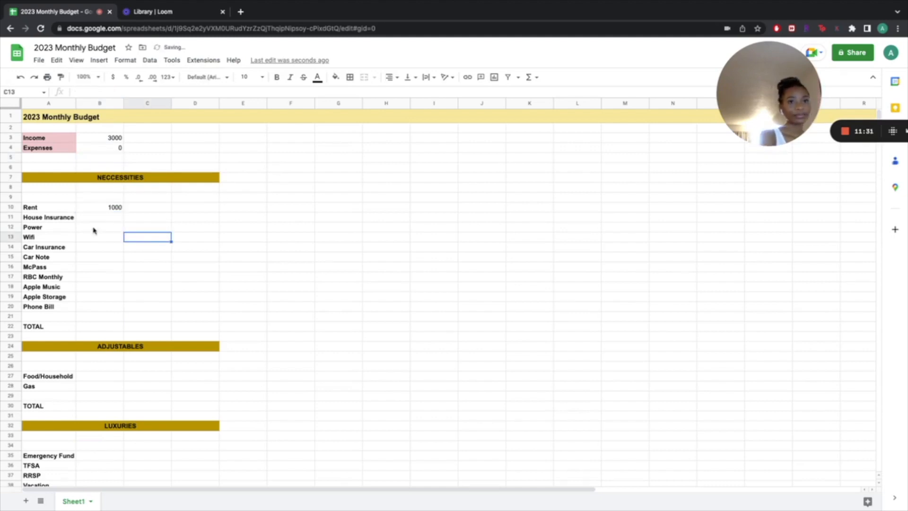
{"action": "left_click", "coordinate": [111, 210]}
{"action": "left_click", "coordinate": [100, 308], "text": "shift"}
{"action": "left_click", "coordinate": [114, 78]}
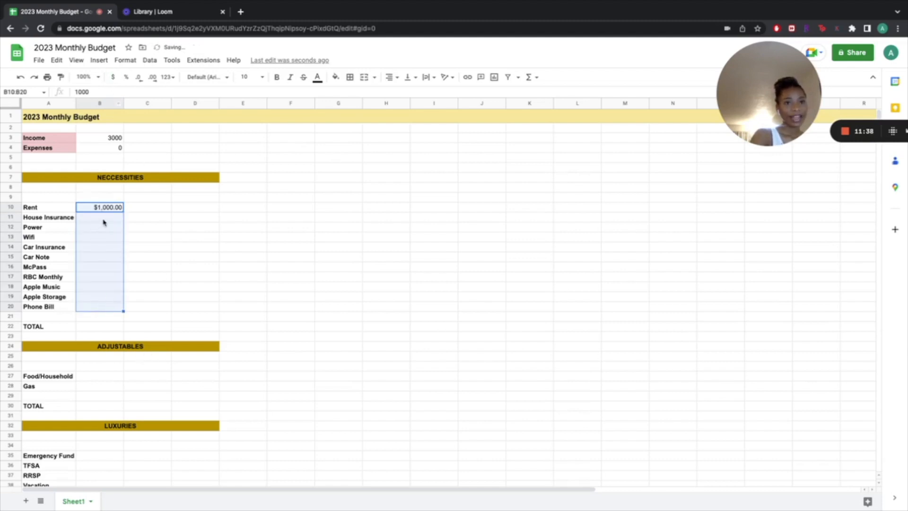
Enter the amounts 20 for House Insurance, 60 for Power and 120 for Wifi in B11:B13.
{"action": "left_click", "coordinate": [105, 218]}
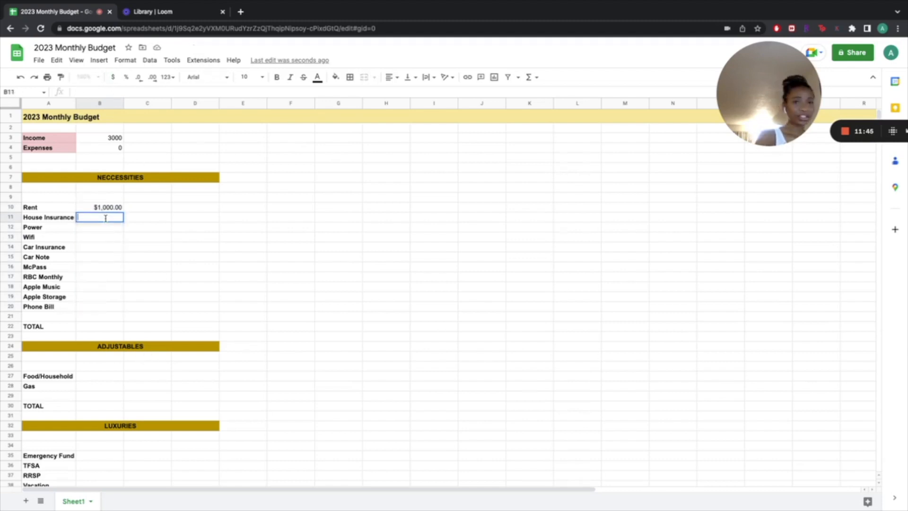
{"action": "type", "text": "20"}
{"action": "left_click", "coordinate": [98, 228]}
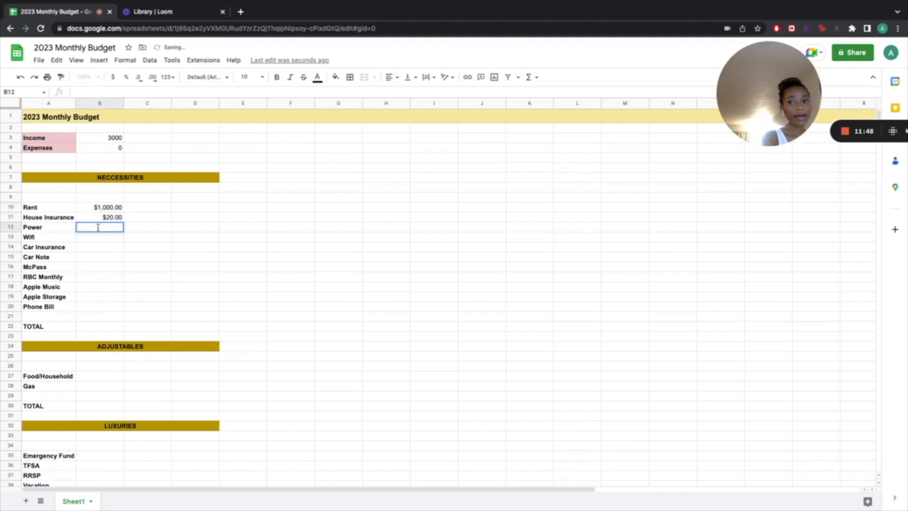
{"action": "type", "text": "60"}
{"action": "left_click", "coordinate": [111, 237]}
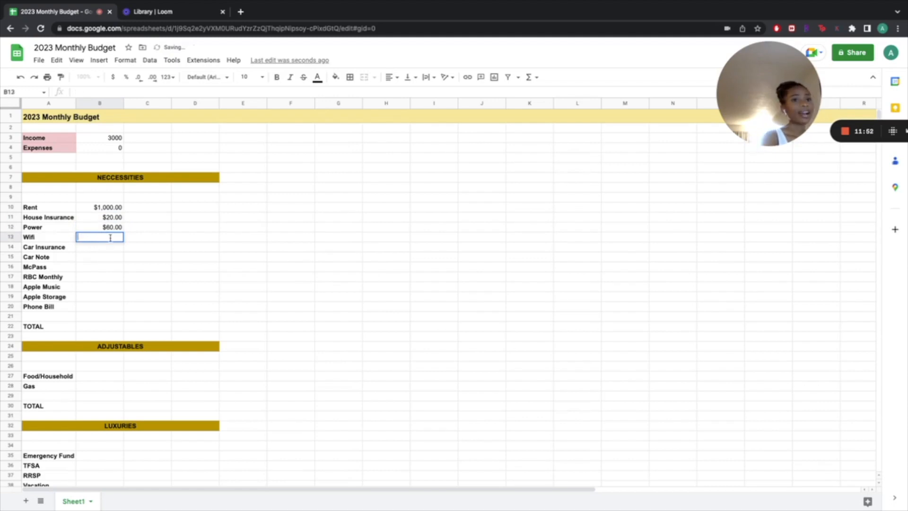
{"action": "type", "text": "120"}
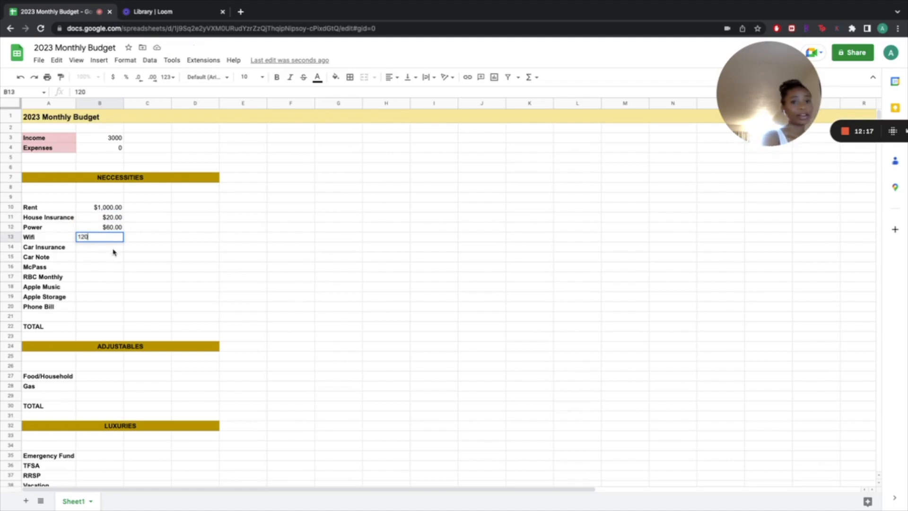
Enter the amounts 200 for Car Insurance, 300 for Car Note and 50 for McPass in B14:B16.
{"action": "left_click", "coordinate": [114, 247]}
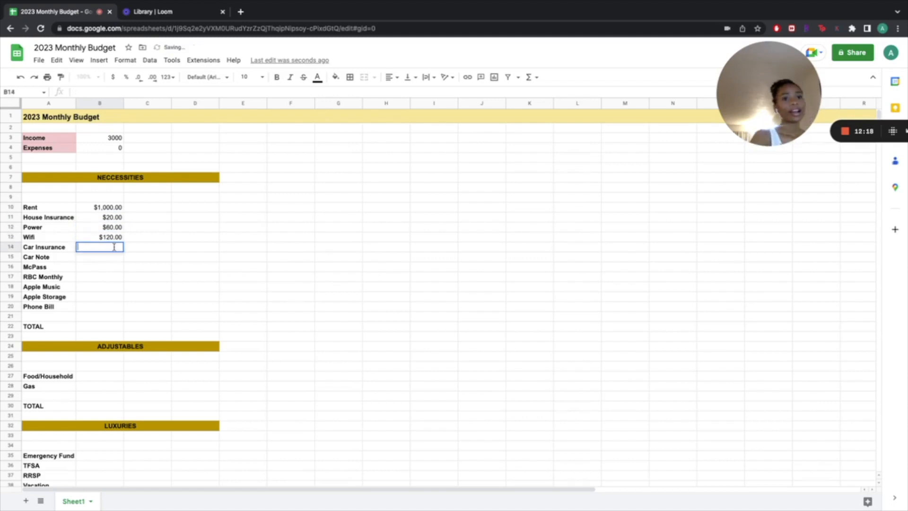
{"action": "type", "text": "200"}
{"action": "left_click", "coordinate": [110, 263]}
{"action": "key", "text": "Up"}
{"action": "type", "text": "300"}
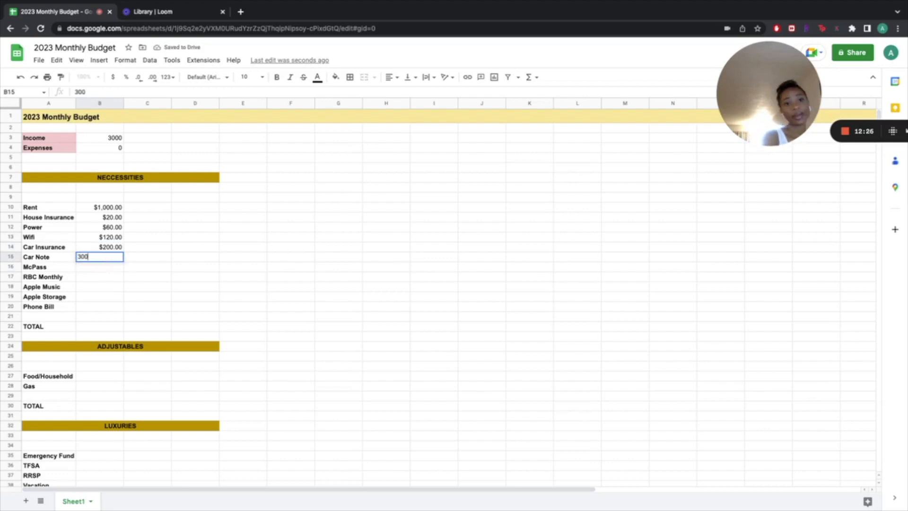
{"action": "left_click", "coordinate": [105, 271]}
{"action": "type", "text": "50"}
Enter 12 for RBC Monthly, 10 for Apple Music, 6 for Apple Storage and 60 for Phone Bill in B17:B20.
{"action": "left_click", "coordinate": [104, 281]}
{"action": "type", "text": "12"}
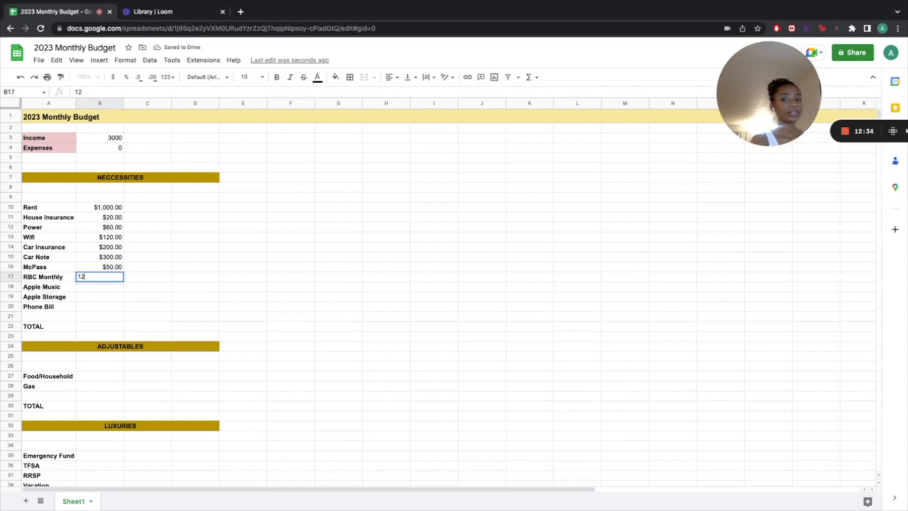
{"action": "left_click", "coordinate": [105, 288]}
{"action": "type", "text": "10"}
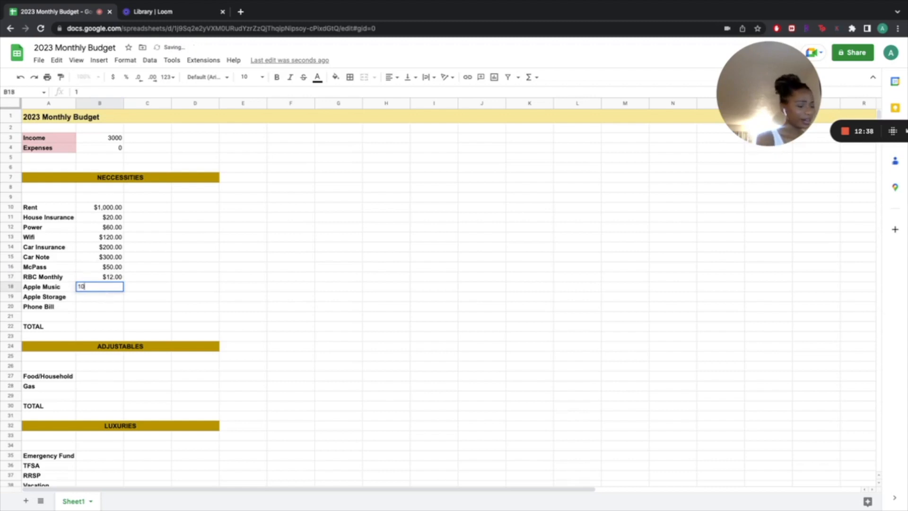
{"action": "left_click", "coordinate": [103, 297]}
{"action": "type", "text": "6"}
{"action": "left_click", "coordinate": [103, 307]}
{"action": "type", "text": "60"}
Total the necessities amounts in cell B22 with the formula =SUM(B10:B20).
{"action": "left_click", "coordinate": [95, 325]}
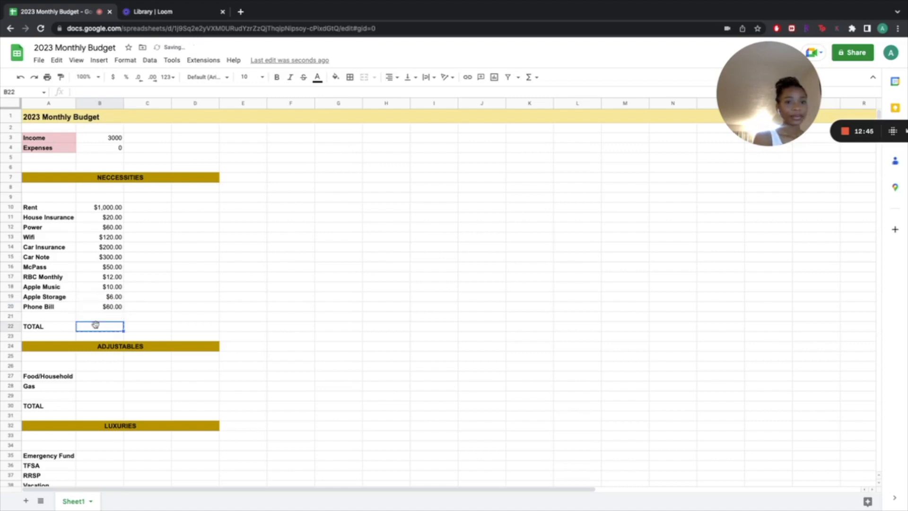
{"action": "double_click", "coordinate": [96, 326]}
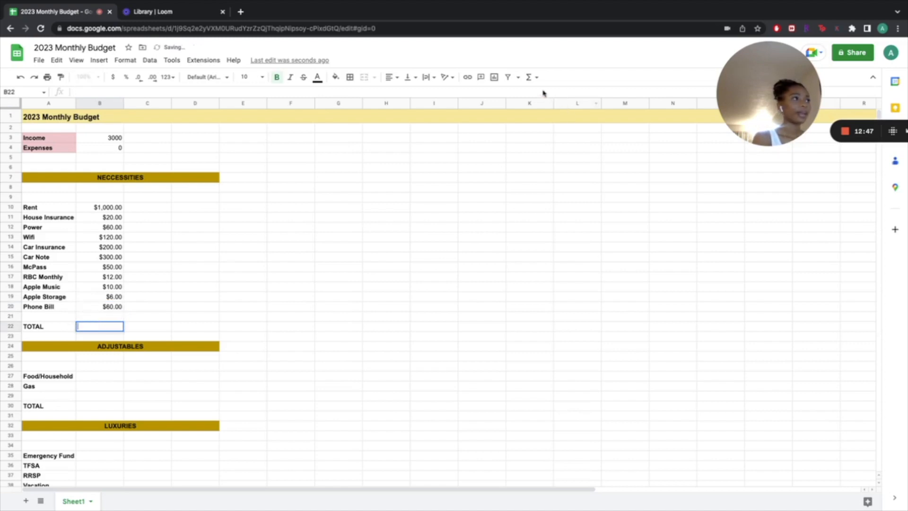
{"action": "left_click", "coordinate": [529, 77]}
{"action": "left_click", "coordinate": [533, 90]}
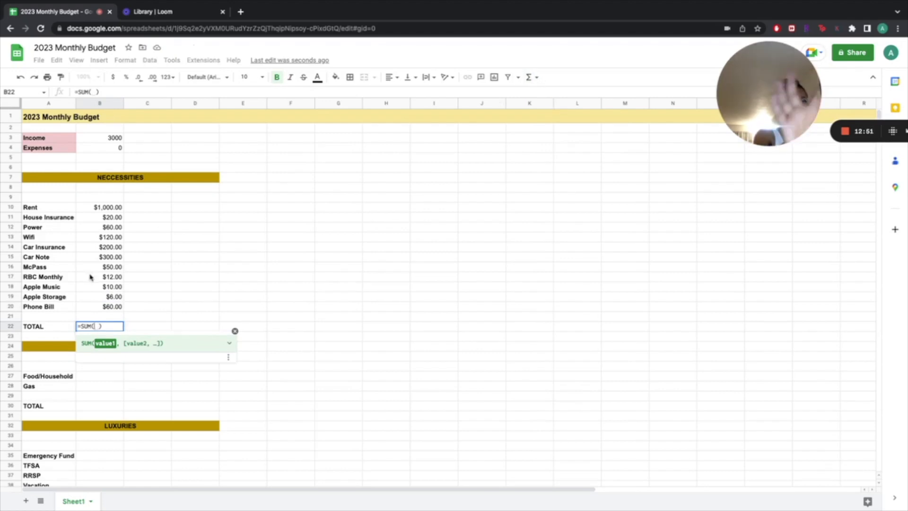
{"action": "type", "text": "B"}
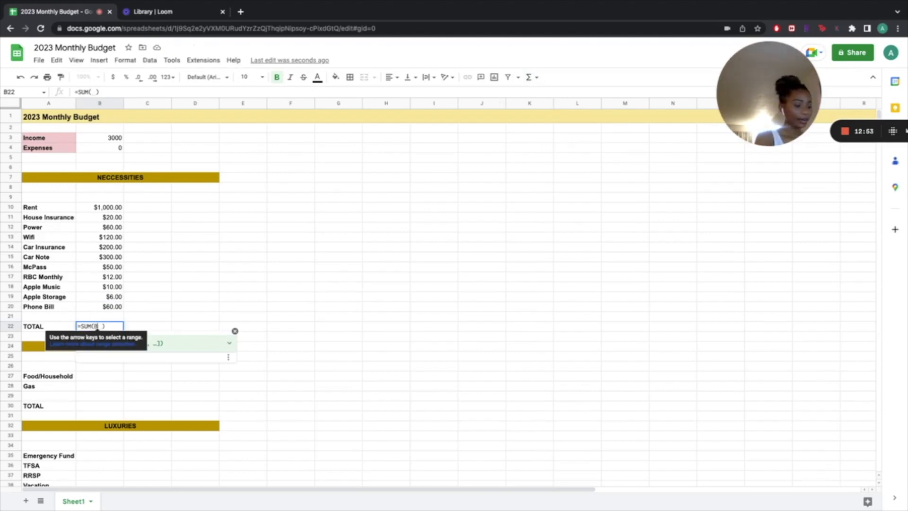
{"action": "type", "text": "10:"}
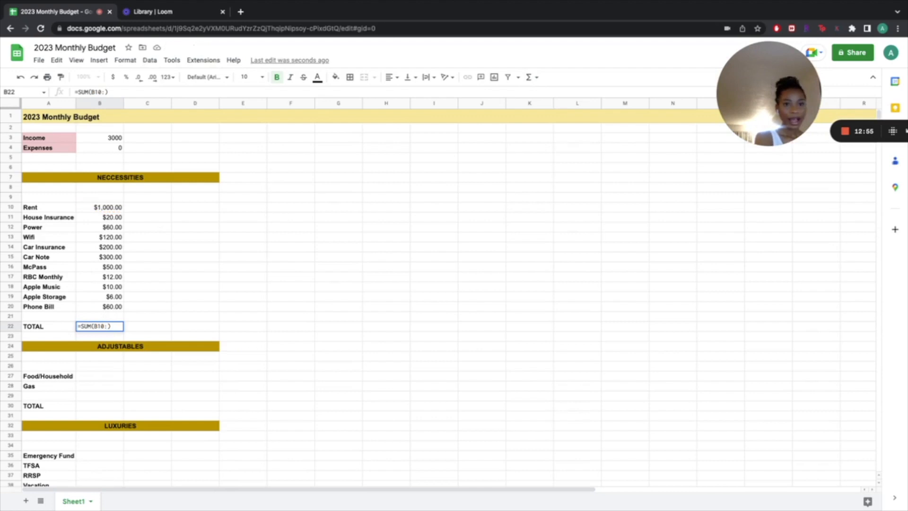
{"action": "type", "text": "B20"}
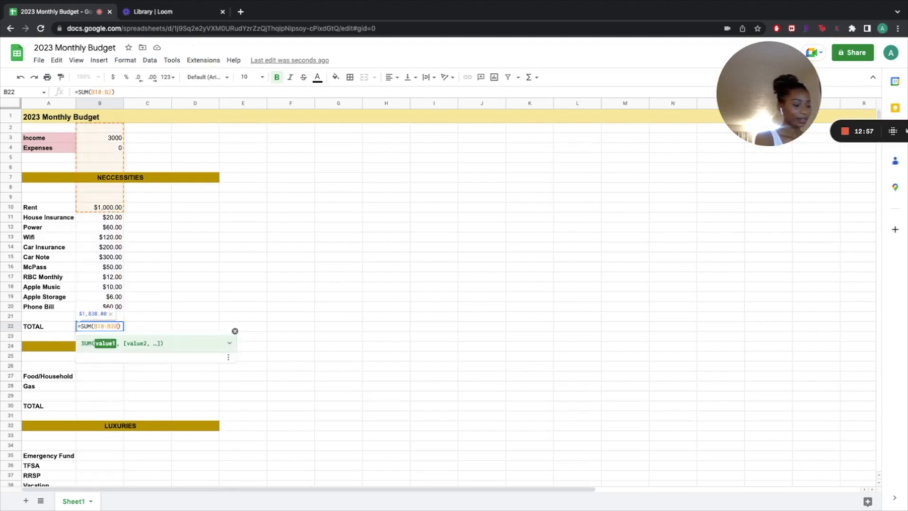
{"action": "key", "text": "Return"}
{"action": "left_click", "coordinate": [359, 357]}
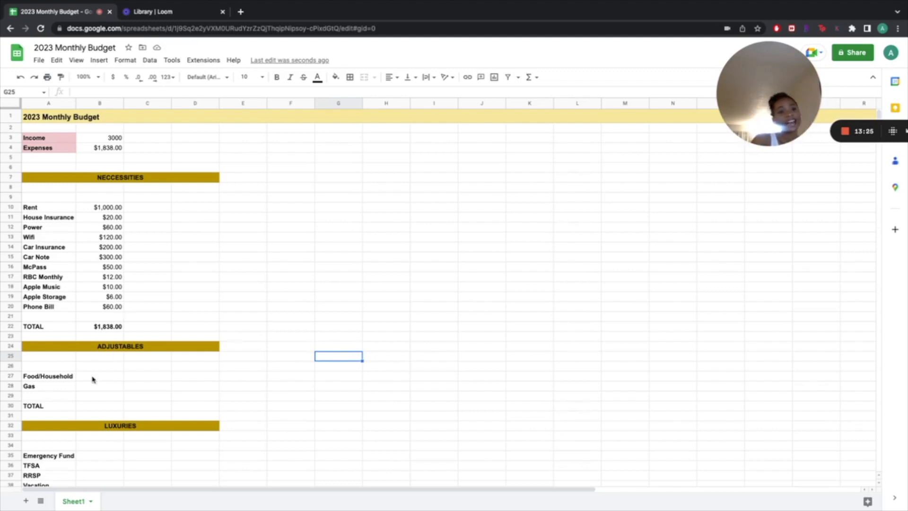
Enter the ADJUSTABLES amounts 500 for Food/Household in B27 and 150 for Gas in B28.
{"action": "left_click", "coordinate": [93, 379]}
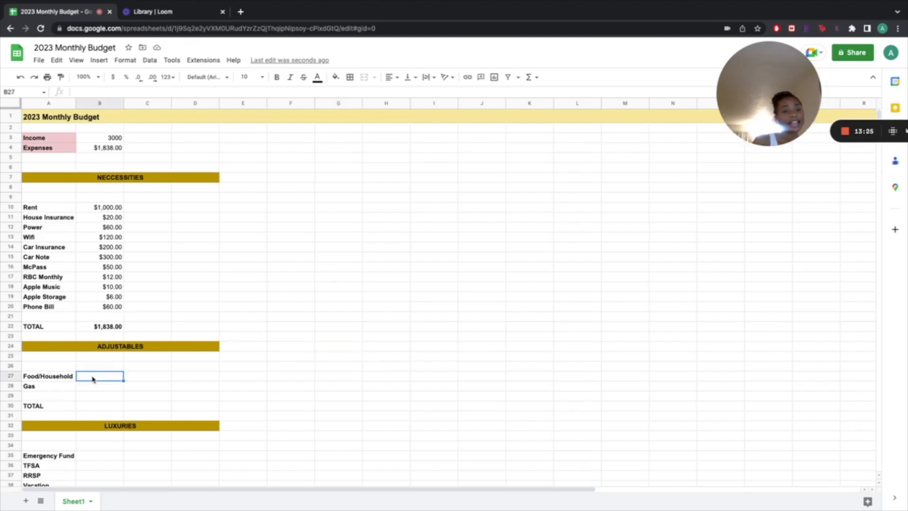
{"action": "double_click", "coordinate": [93, 377]}
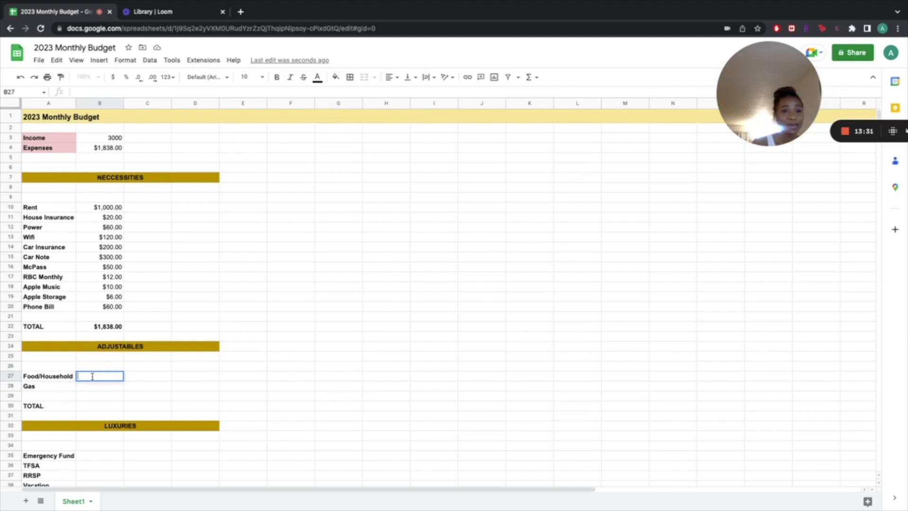
{"action": "type", "text": "500"}
{"action": "left_click", "coordinate": [105, 386]}
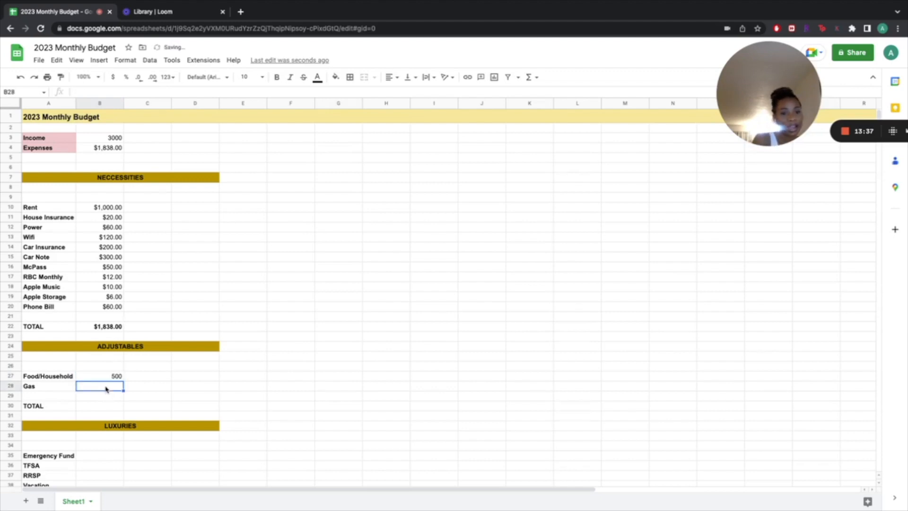
{"action": "type", "text": "150"}
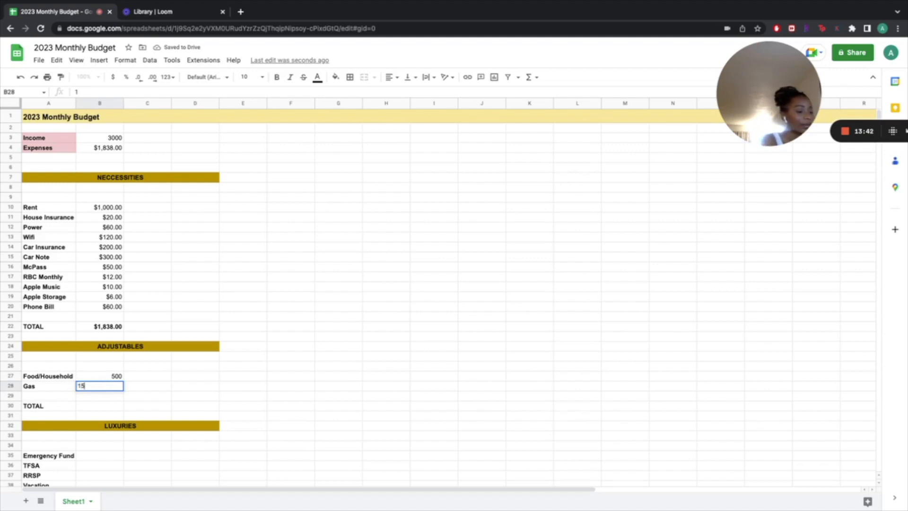
Confirm the gas amount and format the ADJUSTABLES amounts in B27:B28 as currency.
{"action": "key", "text": "Tab"}
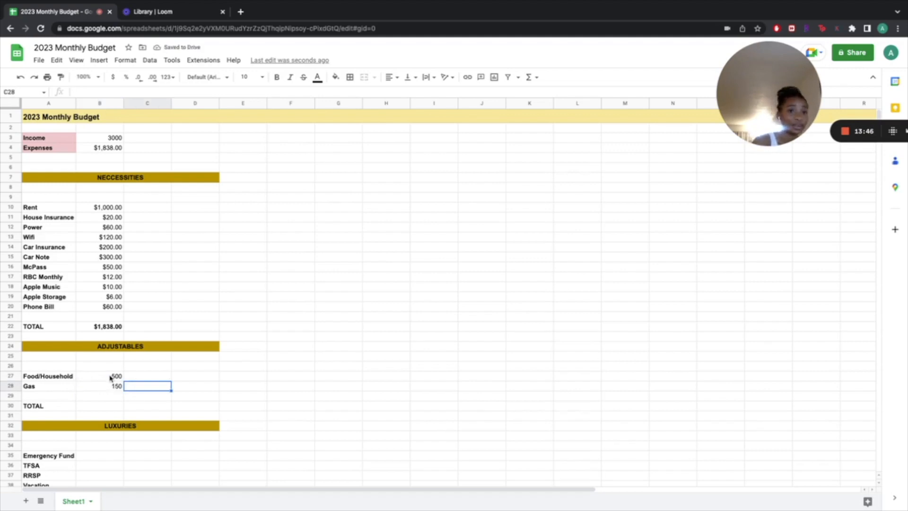
{"action": "left_click", "coordinate": [104, 378]}
{"action": "key", "text": "shift+Down"}
{"action": "left_click", "coordinate": [112, 77]}
Total the ADJUSTABLES amounts in cell B30 with the formula =SUM(B27:B28).
{"action": "left_click", "coordinate": [100, 407]}
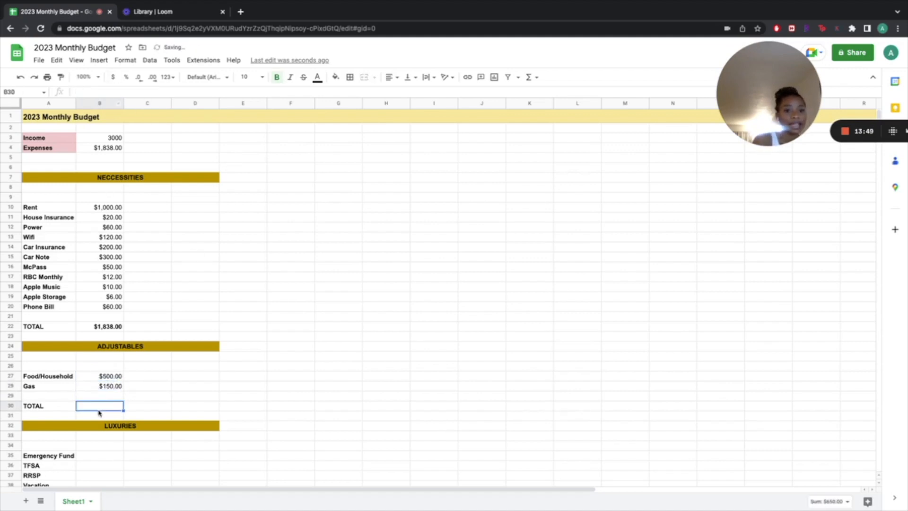
{"action": "left_click", "coordinate": [530, 77]}
{"action": "left_click", "coordinate": [532, 94]}
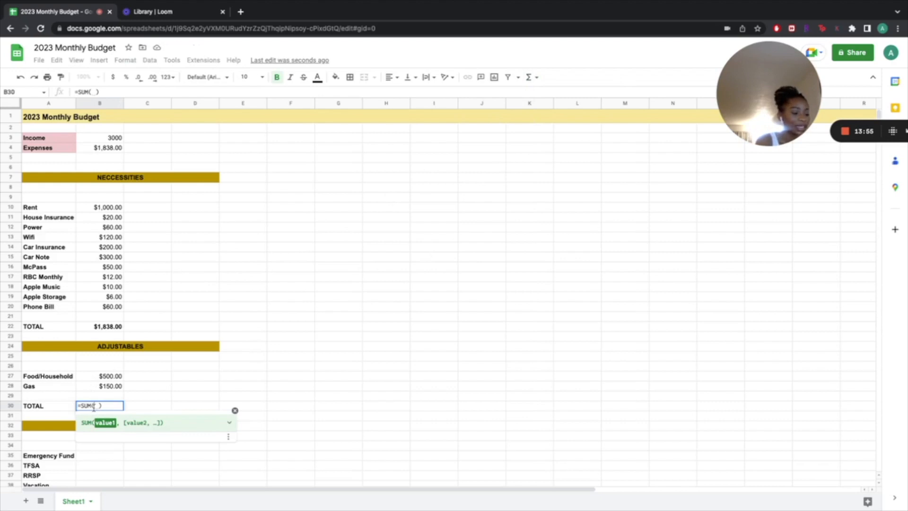
{"action": "left_click", "coordinate": [102, 377]}
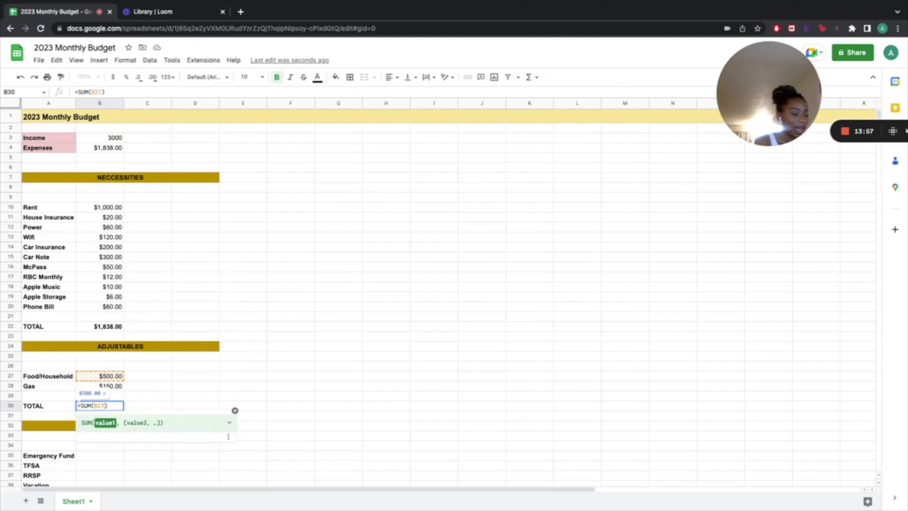
{"action": "type", "text": ":B28"}
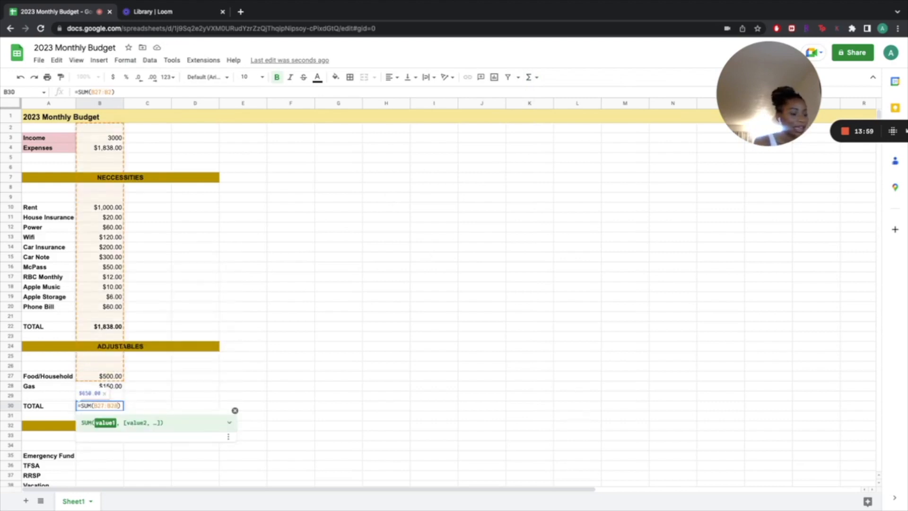
{"action": "key", "text": "Return"}
{"action": "left_click", "coordinate": [252, 388]}
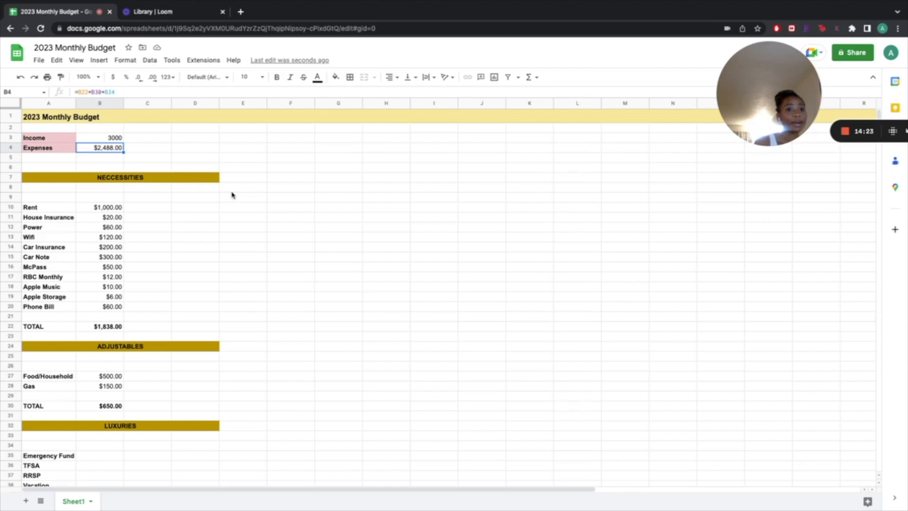
Calculate three months of expenses in cell G13 with the formula =B4*3.
{"action": "left_click", "coordinate": [338, 239]}
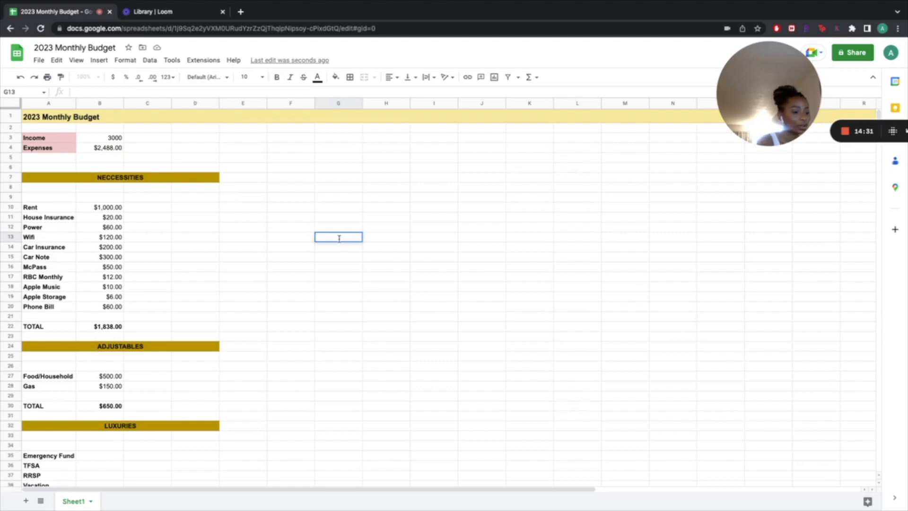
{"action": "type", "text": "="}
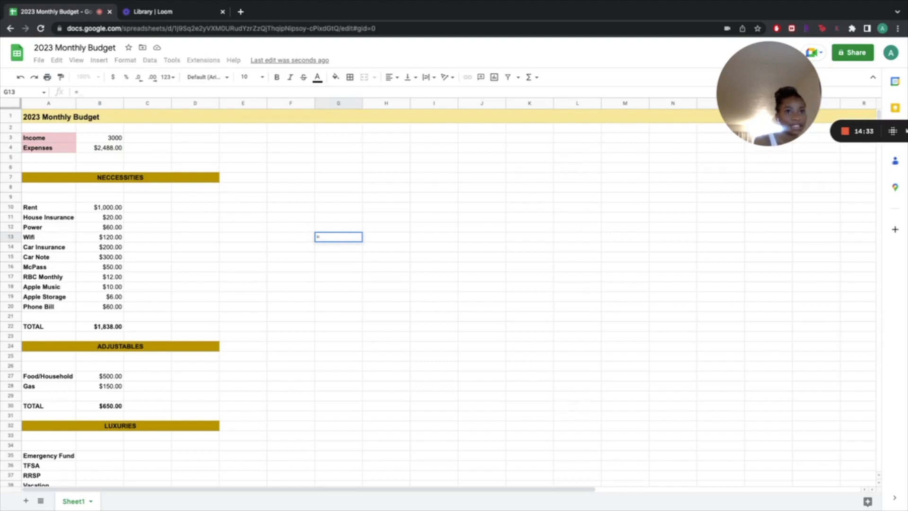
{"action": "type", "text": "B"}
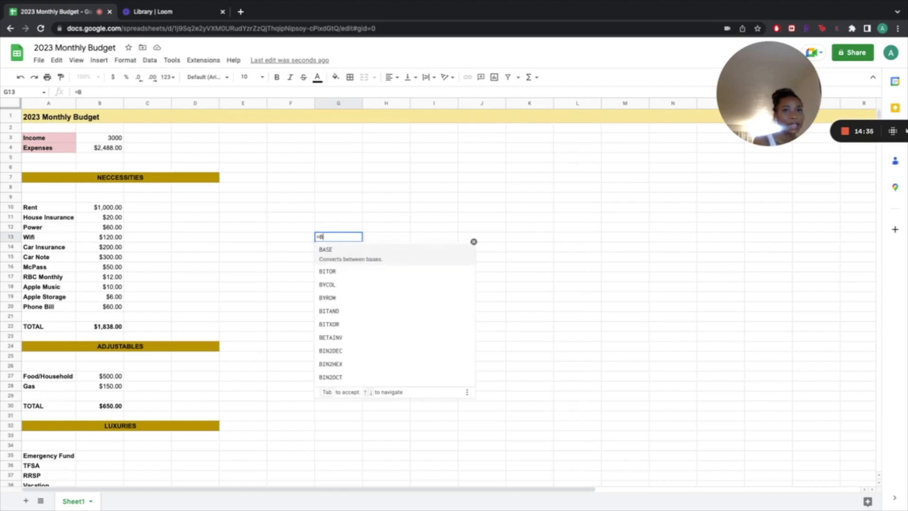
{"action": "type", "text": "4*3"}
{"action": "key", "text": "Return"}
Clear the three-month expense calculation from cell G13.
{"action": "left_click", "coordinate": [350, 242]}
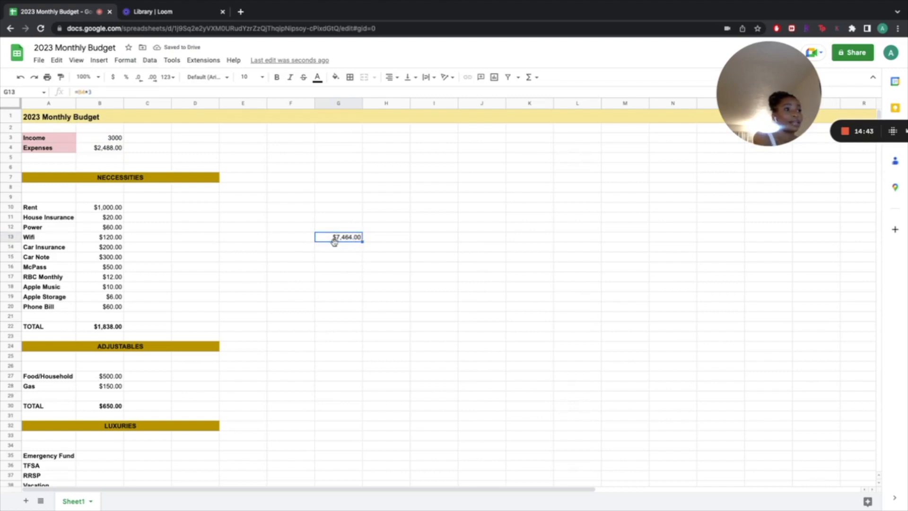
{"action": "left_click_drag", "start_coordinate": [381, 248], "coordinate": [335, 232]}
{"action": "key", "text": "shift+Up"}
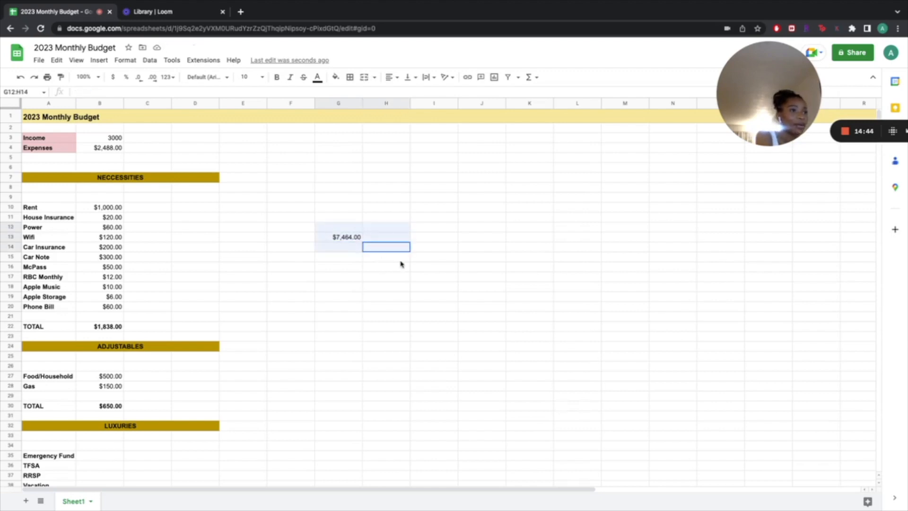
{"action": "key", "text": "Delete"}
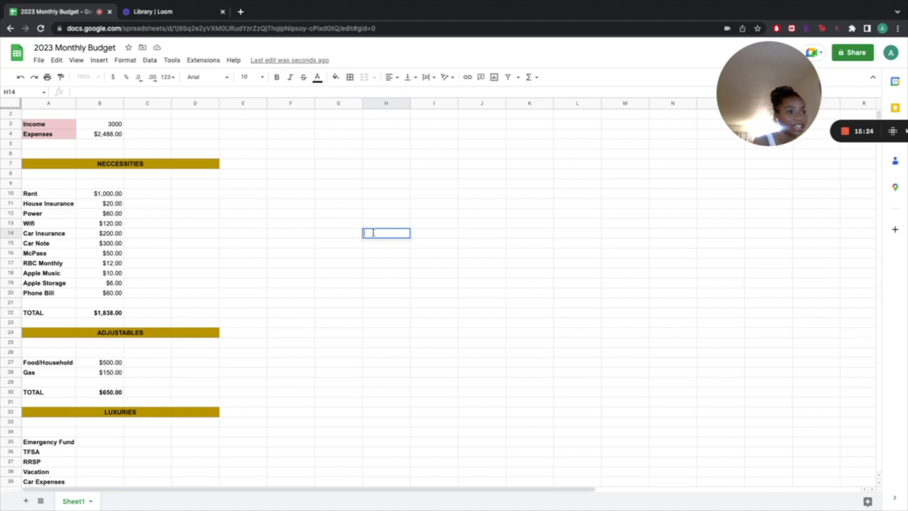
Calculate the income left after expenses in cell H14 with the formula =B3-B4.
{"action": "type", "text": "="}
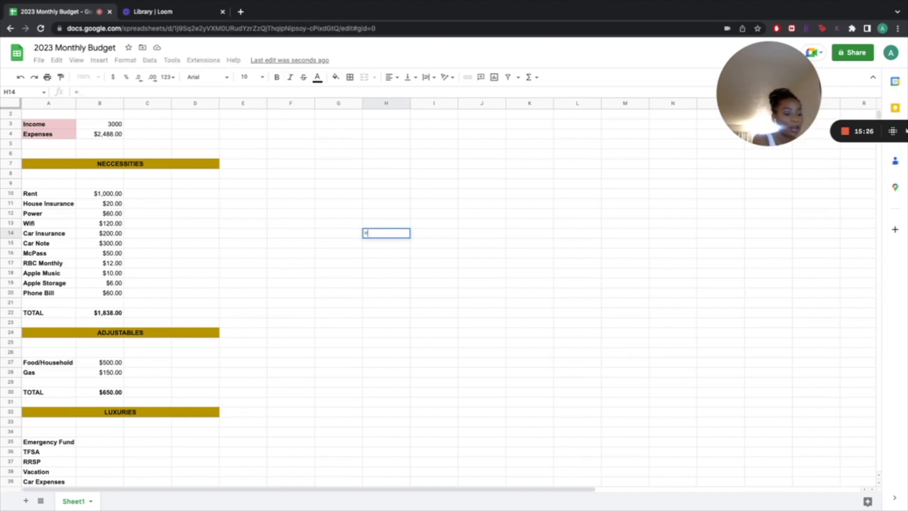
{"action": "type", "text": "B3-B4"}
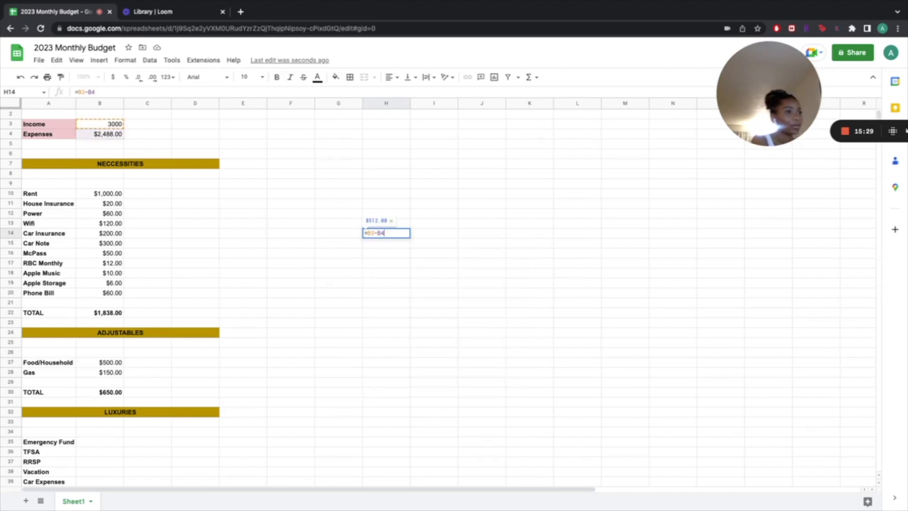
{"action": "key", "text": "Return"}
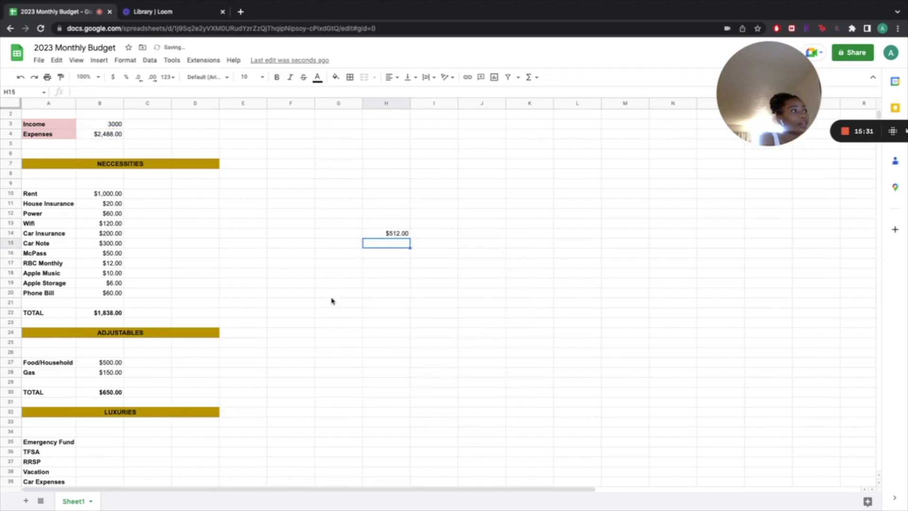
Total the LUXURIES amounts in cell B44 with a SUM formula over B35:B42.
{"action": "scroll", "coordinate": [333, 300], "scroll_direction": "down", "scroll_amount": 2}
{"action": "scroll", "coordinate": [178, 362], "scroll_direction": "down", "scroll_amount": 3}
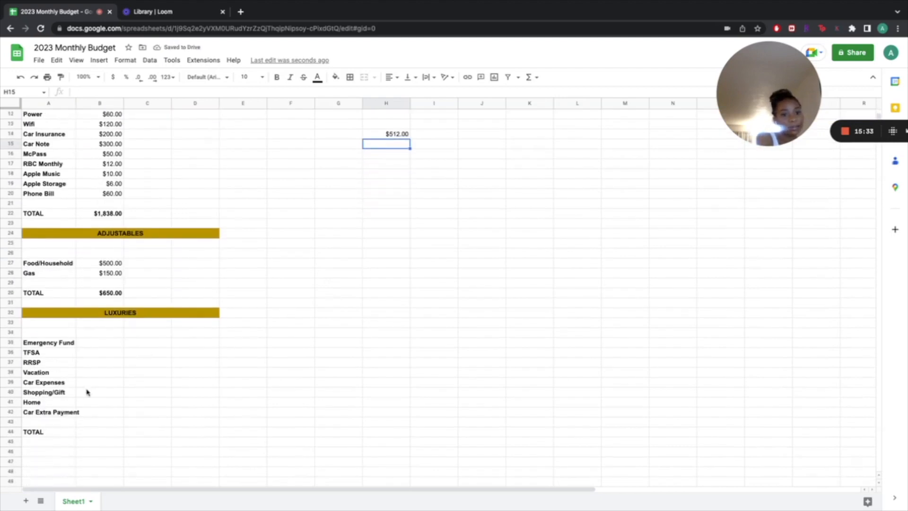
{"action": "double_click", "coordinate": [97, 342]}
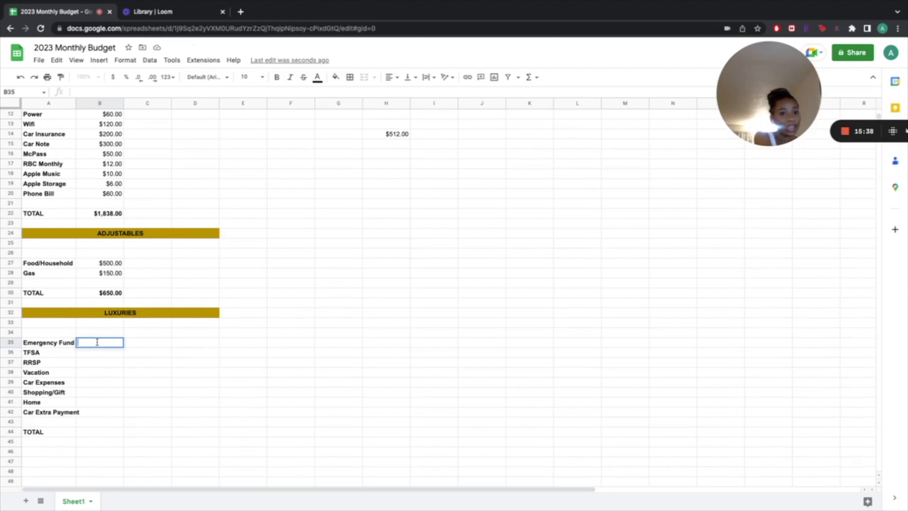
{"action": "left_click", "coordinate": [88, 432]}
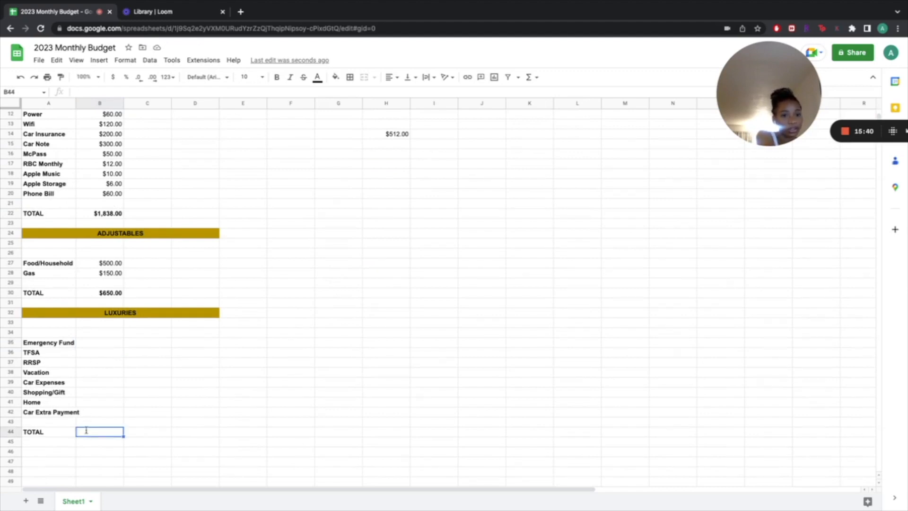
{"action": "left_click", "coordinate": [530, 77]}
{"action": "left_click", "coordinate": [536, 95]}
{"action": "left_click", "coordinate": [100, 342]}
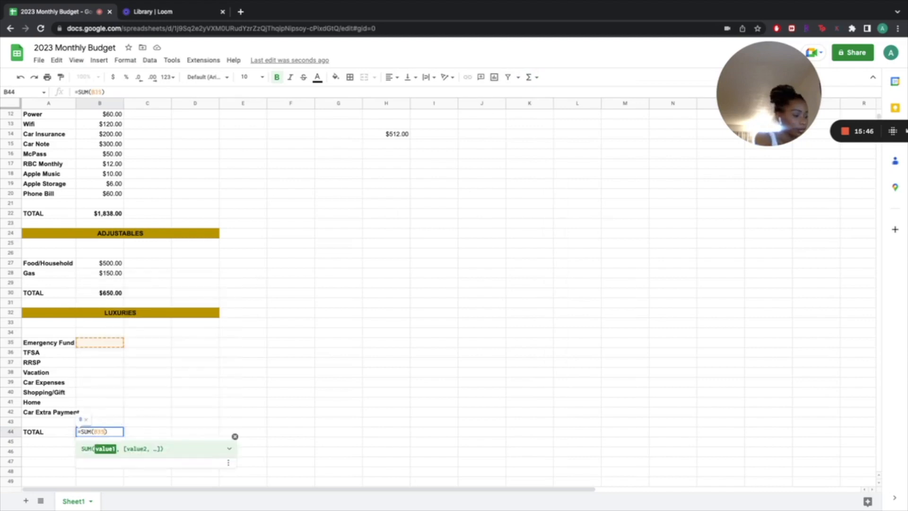
{"action": "left_click_drag", "start_coordinate": [100, 342], "coordinate": [99, 412]}
{"action": "key", "text": "Return"}
Enter the LUXURIES amounts 50 for Emergency Fund, 200 for TFSA and 100 for RRSP in B35:B37.
{"action": "double_click", "coordinate": [110, 341]}
{"action": "type", "text": "50"}
{"action": "left_click", "coordinate": [106, 356]}
{"action": "type", "text": "200"}
{"action": "left_click", "coordinate": [101, 360]}
{"action": "type", "text": "100"}
{"action": "left_click", "coordinate": [122, 383]}
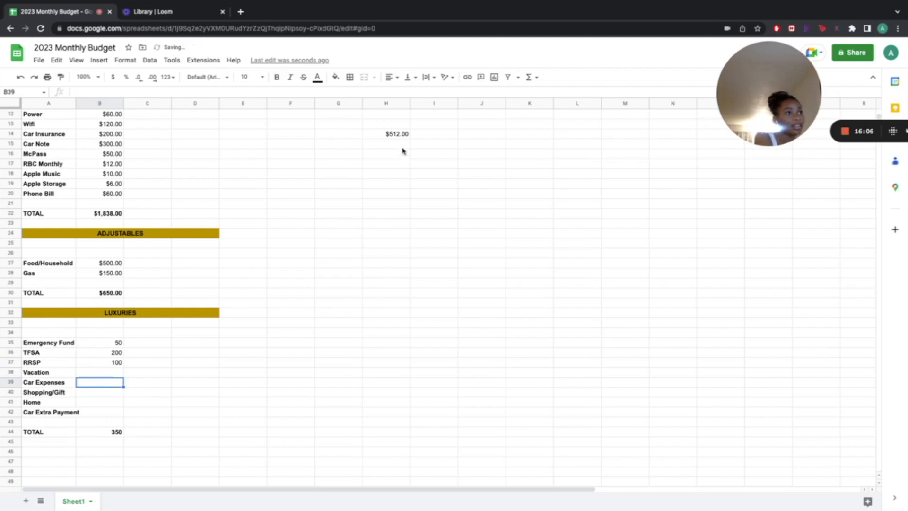
Enter 100 for Vacation in B38 and 50 for Car Expenses in B39.
{"action": "double_click", "coordinate": [114, 373]}
{"action": "type", "text": "100"}
{"action": "left_click", "coordinate": [116, 383]}
{"action": "type", "text": "50"}
{"action": "left_click", "coordinate": [116, 403]}
{"action": "double_click", "coordinate": [100, 412]}
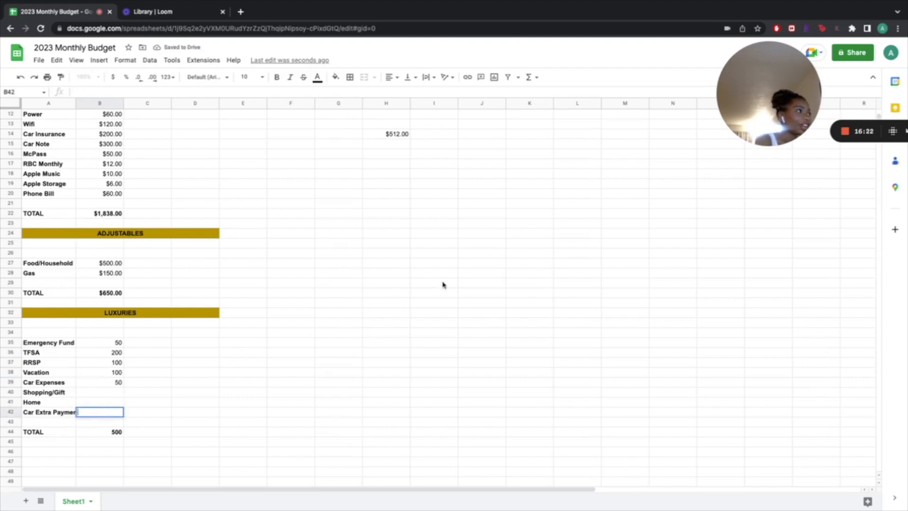
Change the TFSA amount in B36 to 120 and the RRSP amount in B37 to 50.
{"action": "double_click", "coordinate": [110, 355]}
{"action": "left_click_drag", "start_coordinate": [111, 353], "coordinate": [123, 354]}
{"action": "type", "text": "120"}
{"action": "left_click", "coordinate": [117, 364]}
{"action": "double_click", "coordinate": [118, 364]}
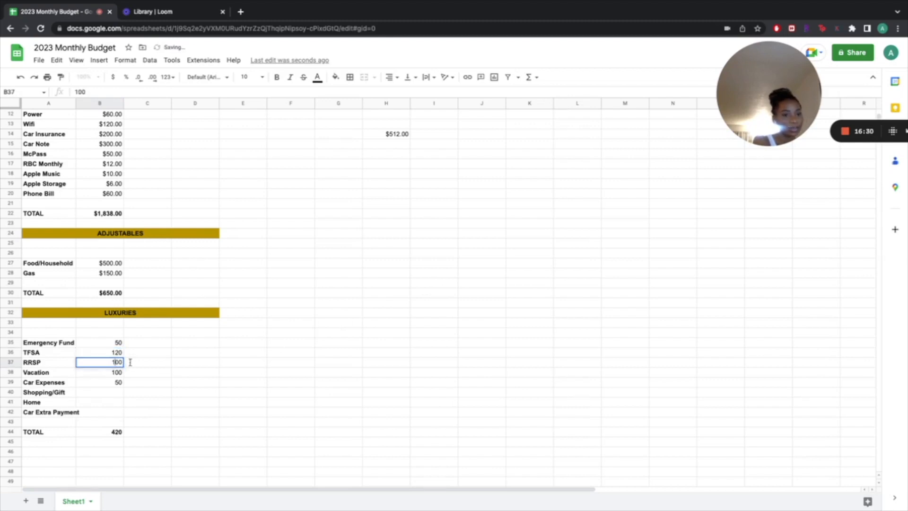
{"action": "key", "text": "BackSpace"}
{"action": "key", "text": "BackSpace"}
{"action": "key", "text": "BackSpace"}
{"action": "type", "text": "50"}
Enter 50 for Shopping/Gift, 50 for Home and 42 for Car Extra Payment in B40:B42.
{"action": "left_click", "coordinate": [109, 401]}
{"action": "left_click", "coordinate": [107, 394]}
{"action": "type", "text": "50"}
{"action": "double_click", "coordinate": [107, 402]}
{"action": "type", "text": "50"}
{"action": "left_click", "coordinate": [129, 416]}
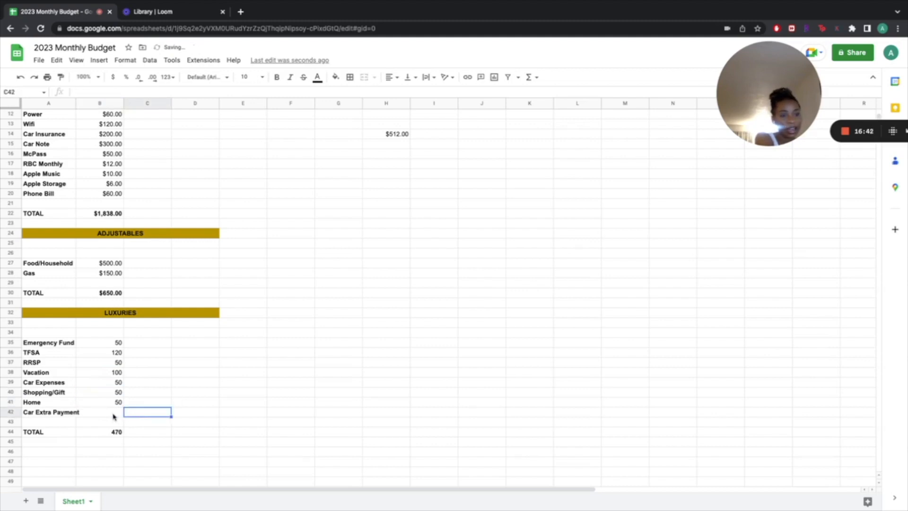
{"action": "double_click", "coordinate": [113, 413]}
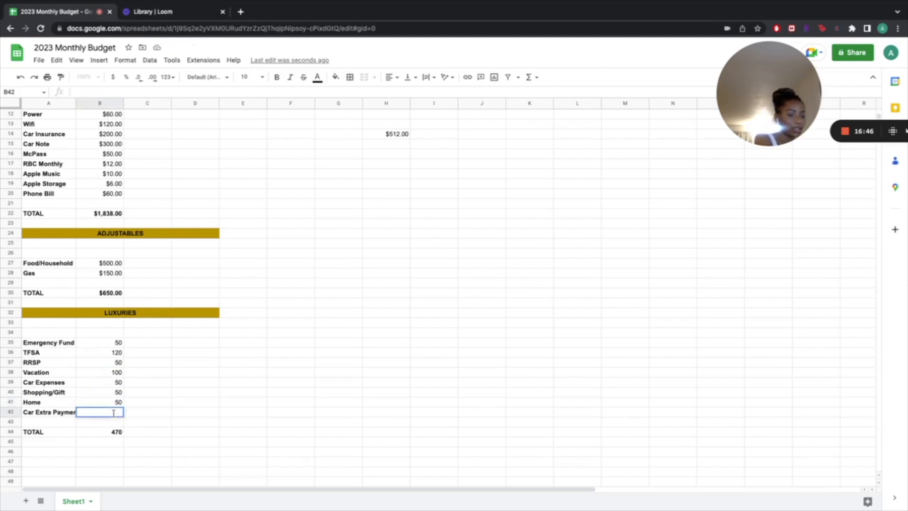
{"action": "type", "text": "50"}
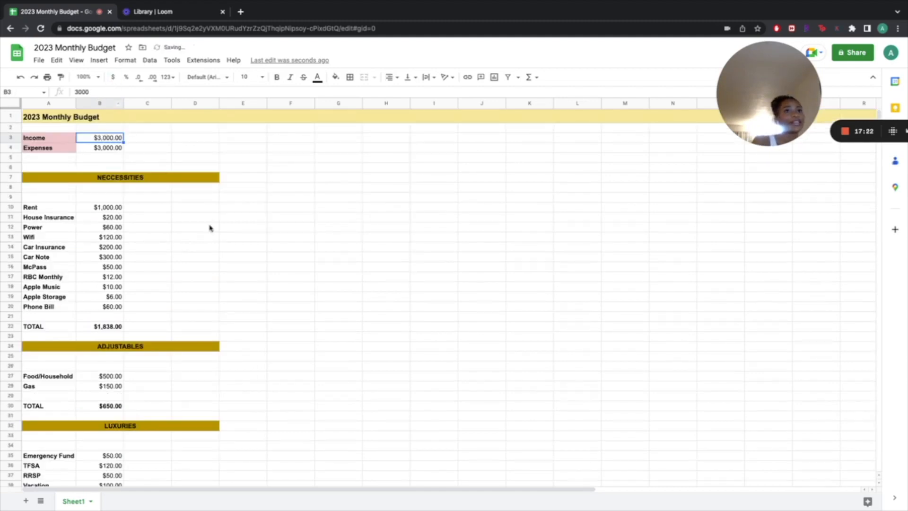
{"action": "left_click", "coordinate": [211, 228]}
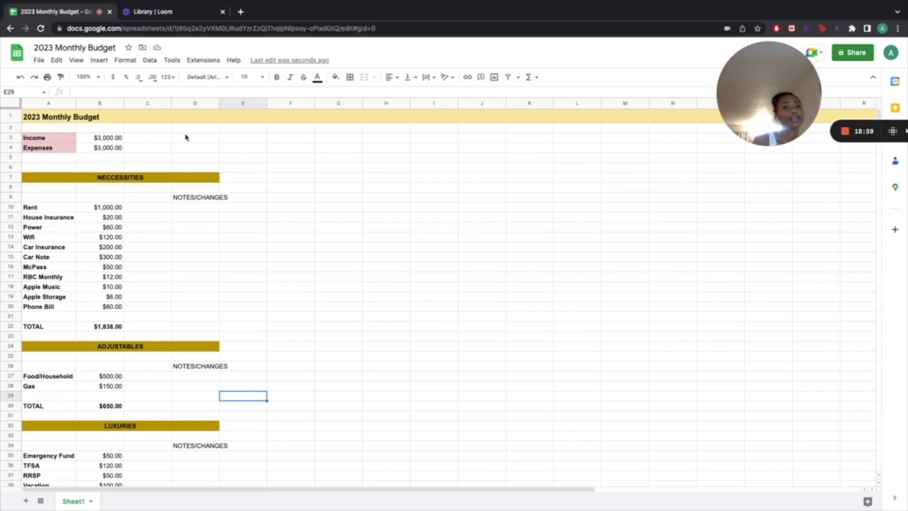
Fill the month headings Jan through Dec across F7:Q7 and give them an orange background.
{"action": "double_click", "coordinate": [294, 179]}
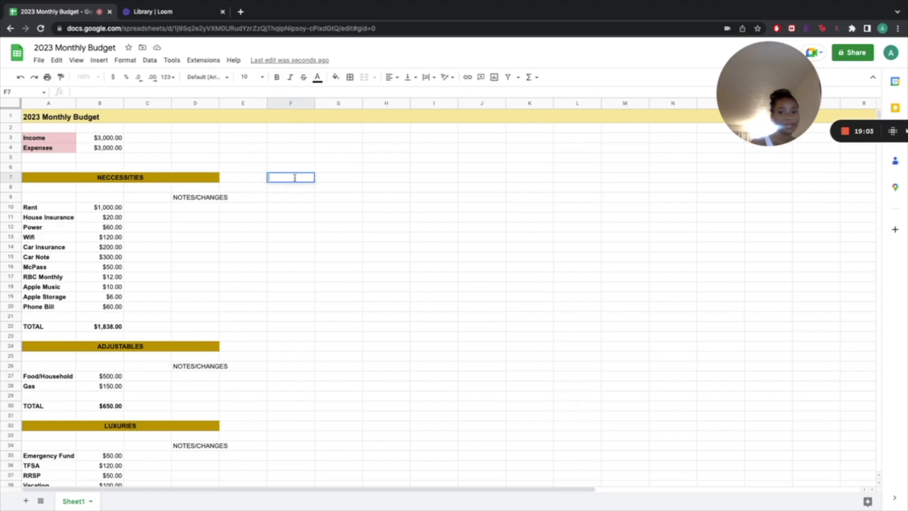
{"action": "type", "text": "Jan"}
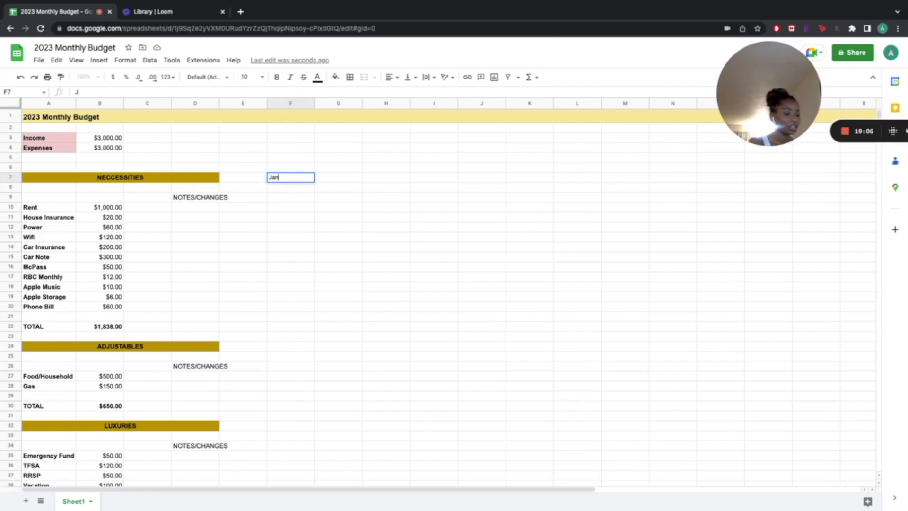
{"action": "left_click", "coordinate": [336, 179]}
{"action": "left_click", "coordinate": [301, 180]}
{"action": "left_click_drag", "start_coordinate": [316, 184], "coordinate": [371, 180]}
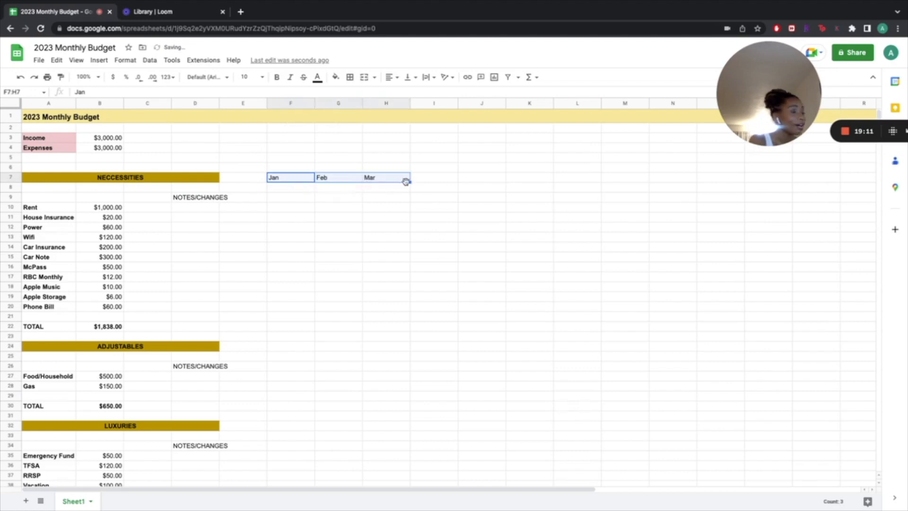
{"action": "left_click_drag", "start_coordinate": [410, 185], "coordinate": [771, 187]}
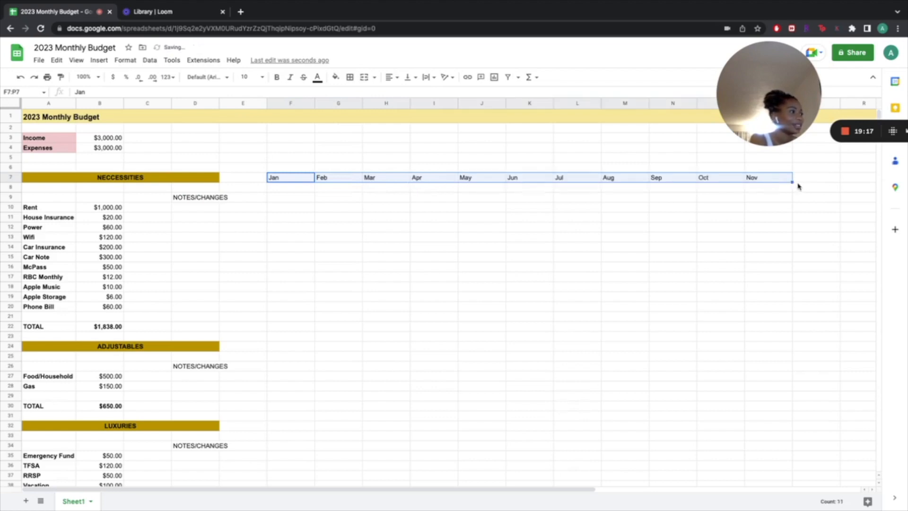
{"action": "left_click_drag", "start_coordinate": [800, 182], "coordinate": [821, 186]}
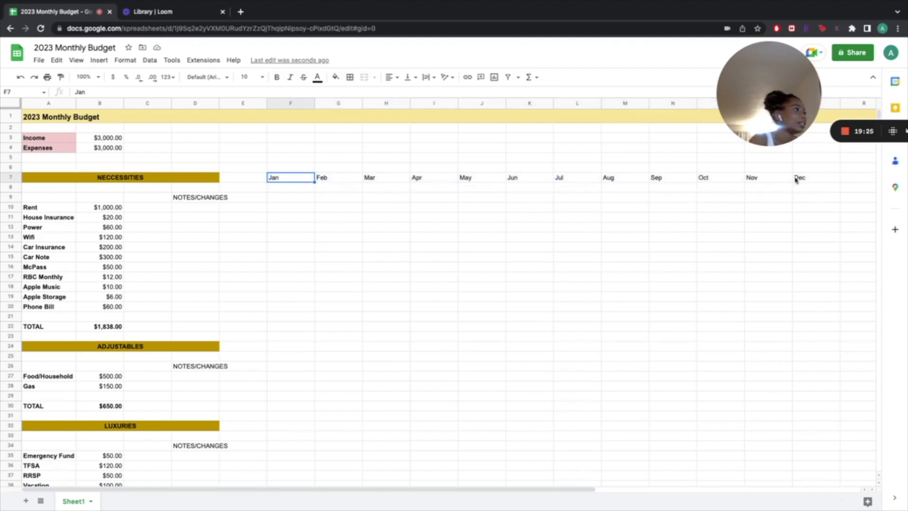
{"action": "left_click", "coordinate": [335, 76]}
{"action": "left_click", "coordinate": [360, 162]}
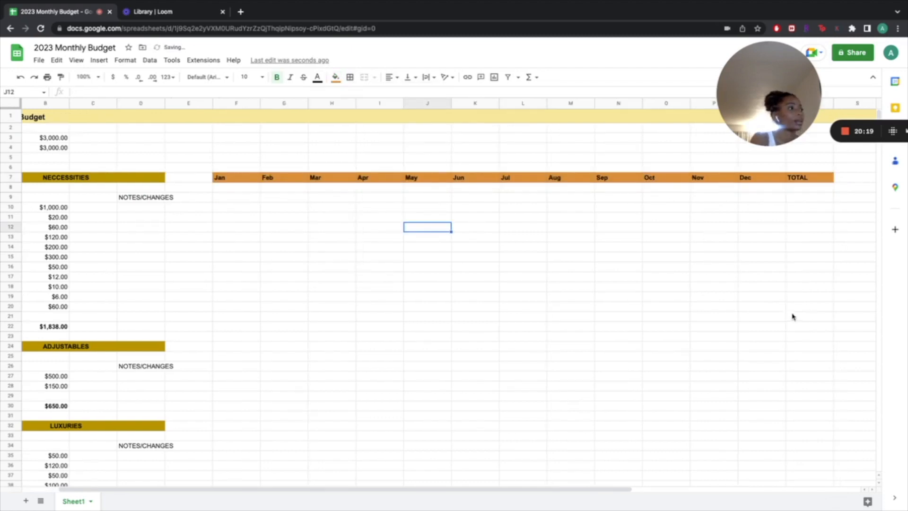
Enter the label TOTAL/MONTH in A46 below the luxuries total.
{"action": "scroll", "coordinate": [243, 235], "scroll_direction": "down", "scroll_amount": 5}
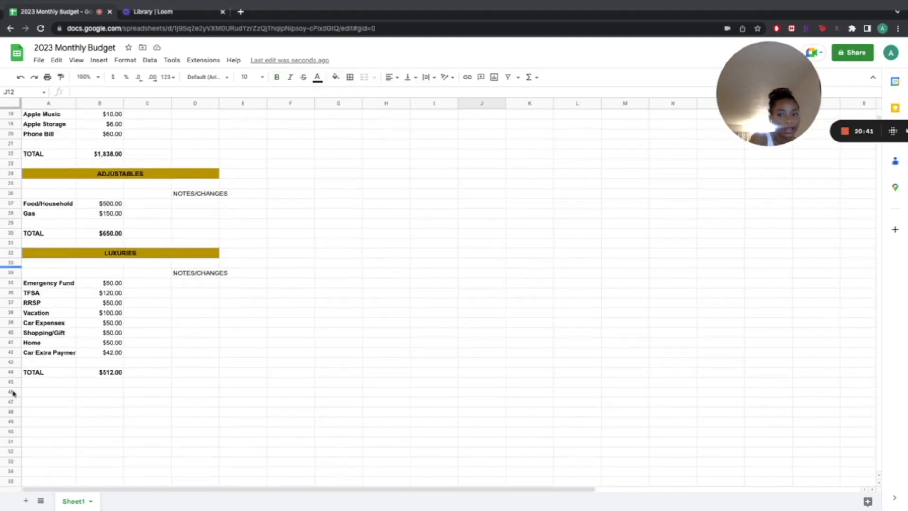
{"action": "left_click", "coordinate": [28, 393]}
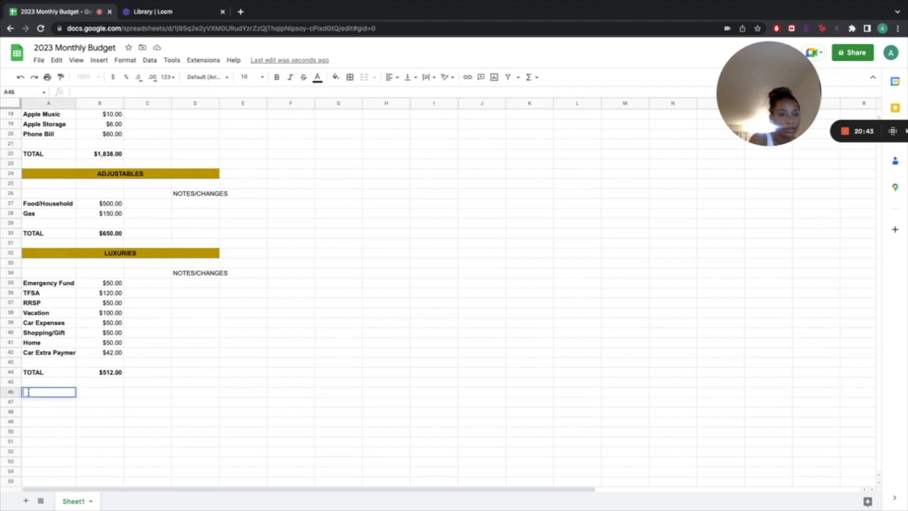
{"action": "type", "text": "TOTAL"}
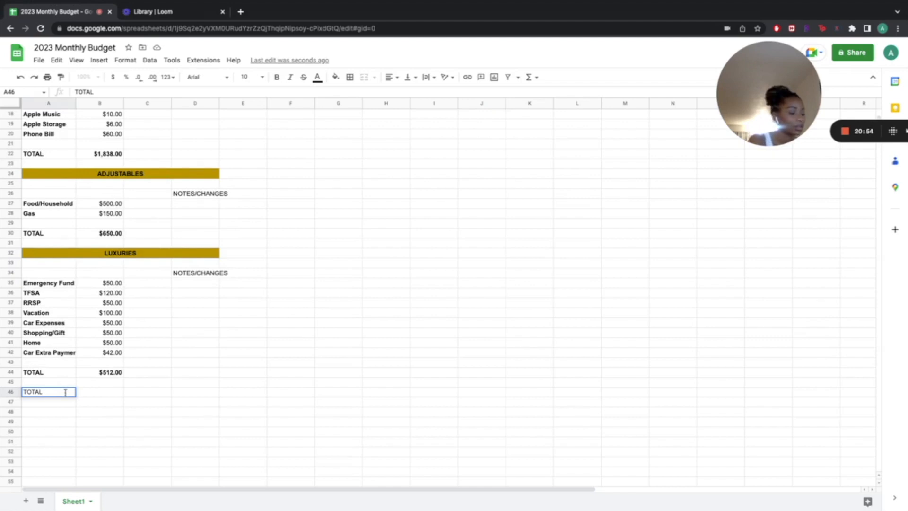
{"action": "type", "text": "/MONTH"}
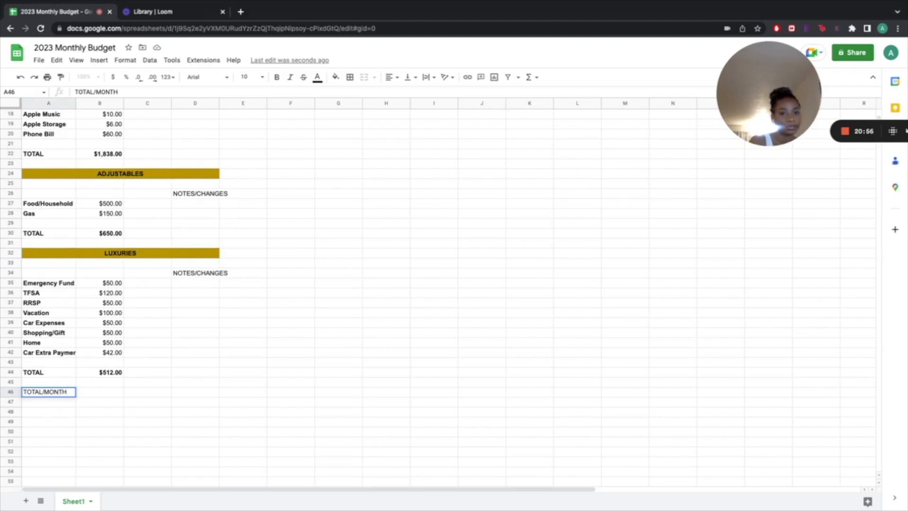
{"action": "key", "text": "Return"}
Give the whole TOTAL/MONTH row 46 an orange background.
{"action": "left_click", "coordinate": [10, 393]}
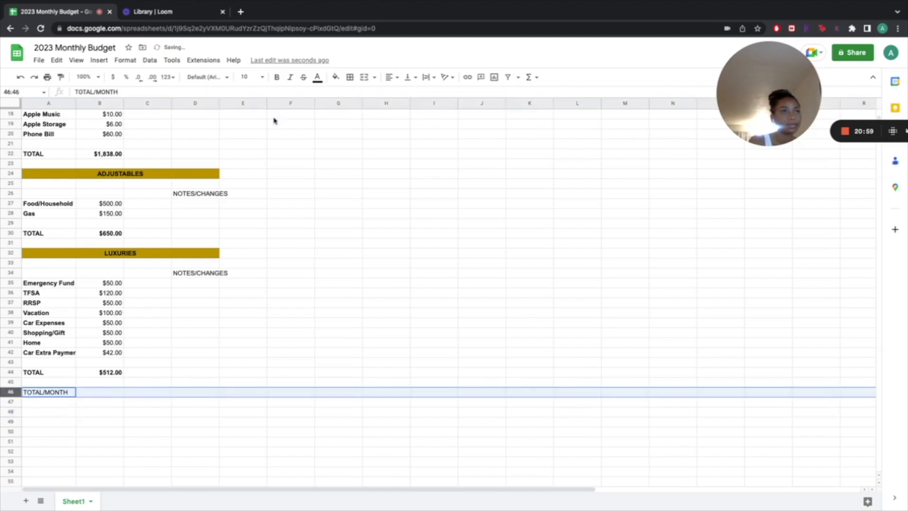
{"action": "left_click", "coordinate": [335, 77]}
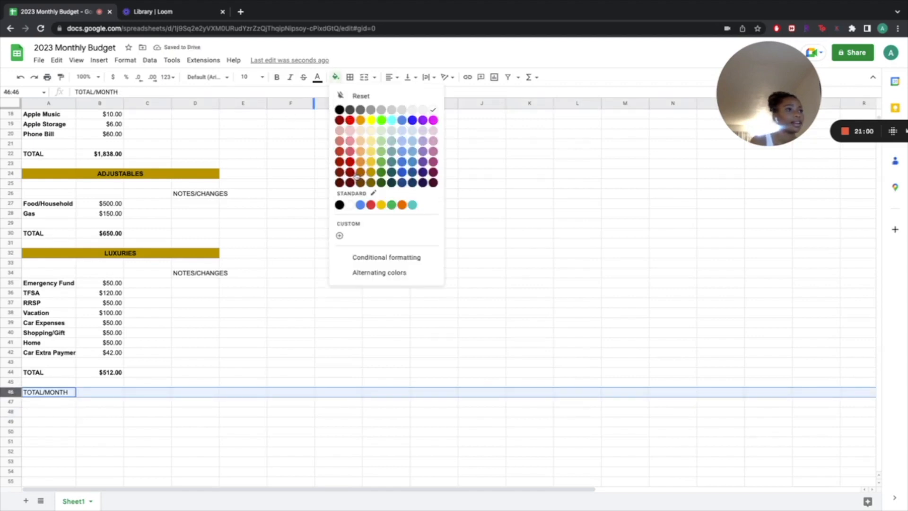
{"action": "left_click", "coordinate": [361, 166]}
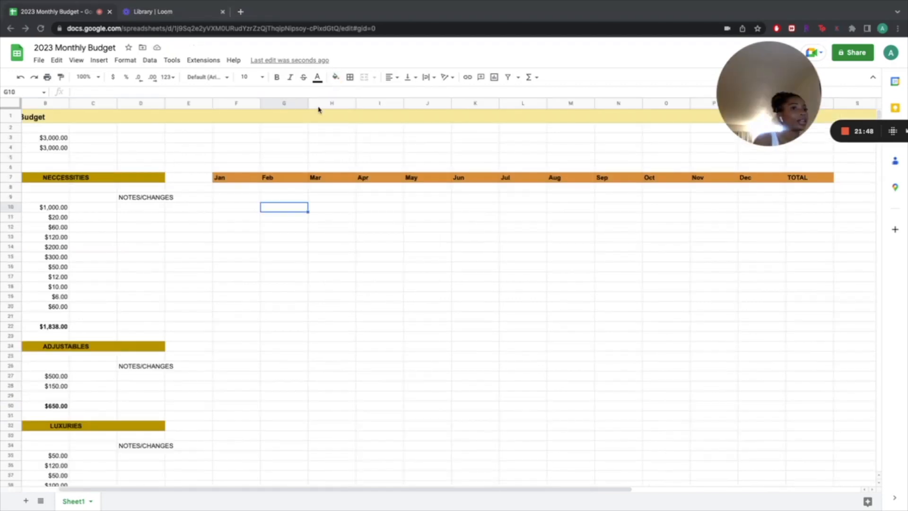
Enter =SUM(F10:Q10) in R10 to total the rent row across all months.
{"action": "left_click", "coordinate": [809, 207]}
{"action": "type", "text": "=SUM("}
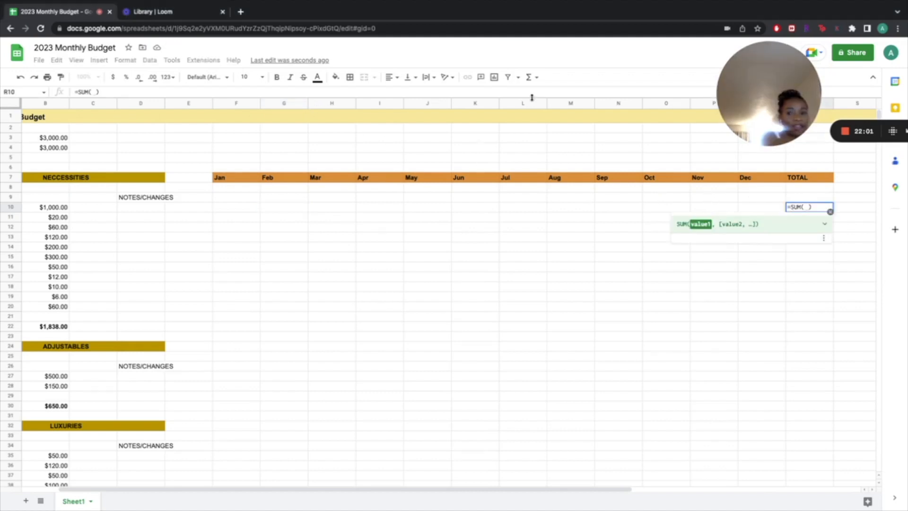
{"action": "type", "text": "F1"}
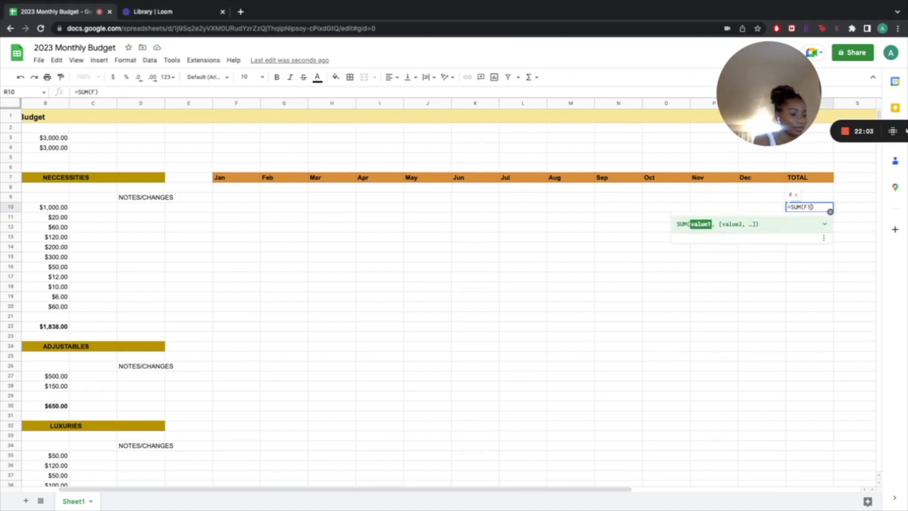
{"action": "type", "text": "0:"}
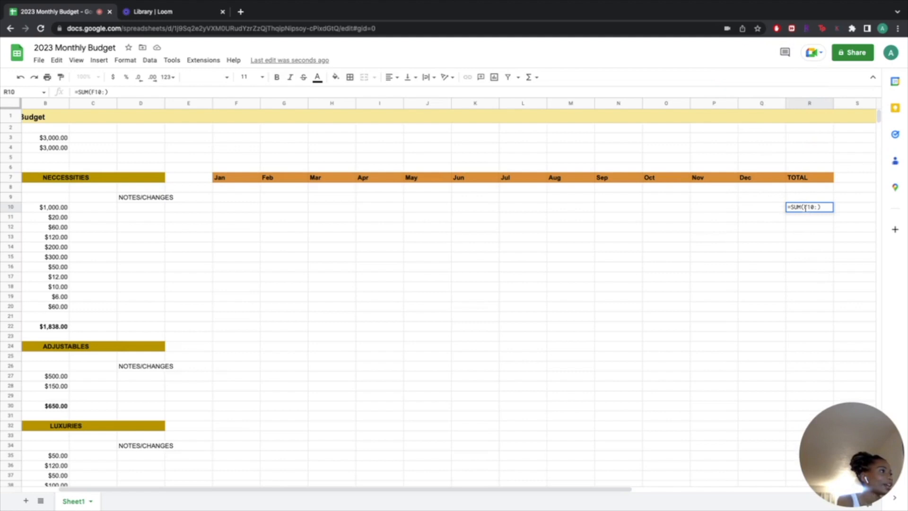
{"action": "type", "text": "Q10"}
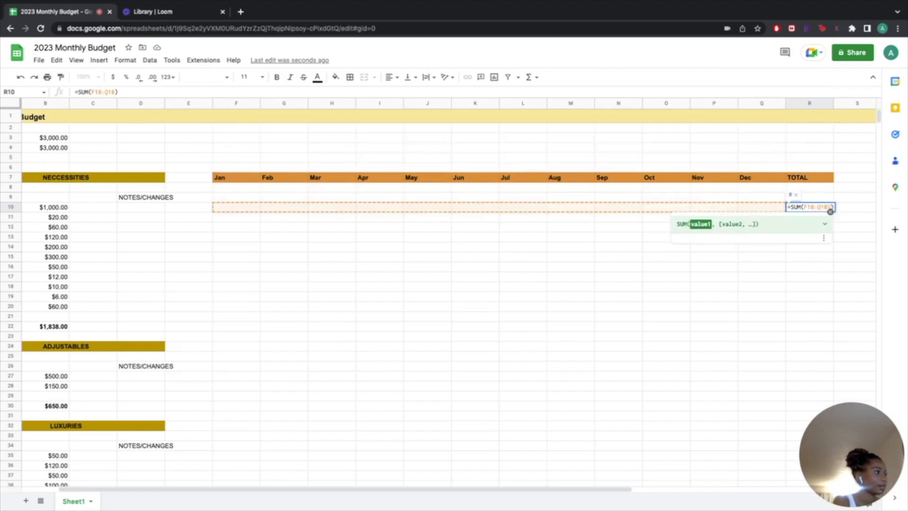
{"action": "key", "text": "Return"}
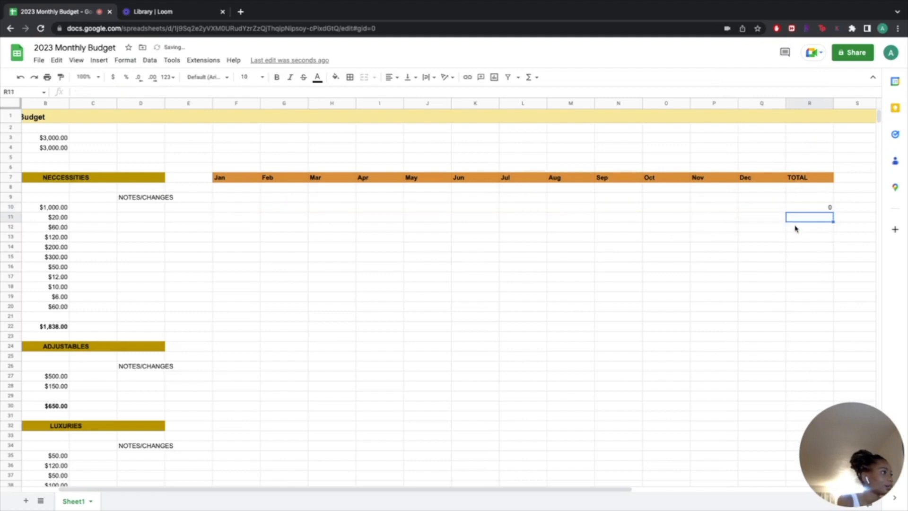
Copy the R10 sum formula down the TOTAL column through the luxuries section.
{"action": "left_click", "coordinate": [823, 208]}
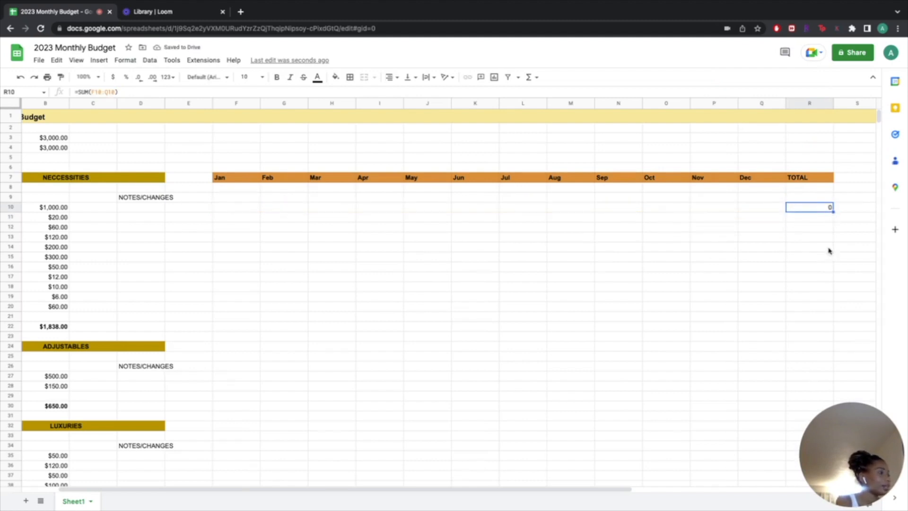
{"action": "left_click_drag", "start_coordinate": [834, 212], "coordinate": [834, 380]}
{"action": "left_click_drag", "start_coordinate": [834, 381], "coordinate": [820, 475]}
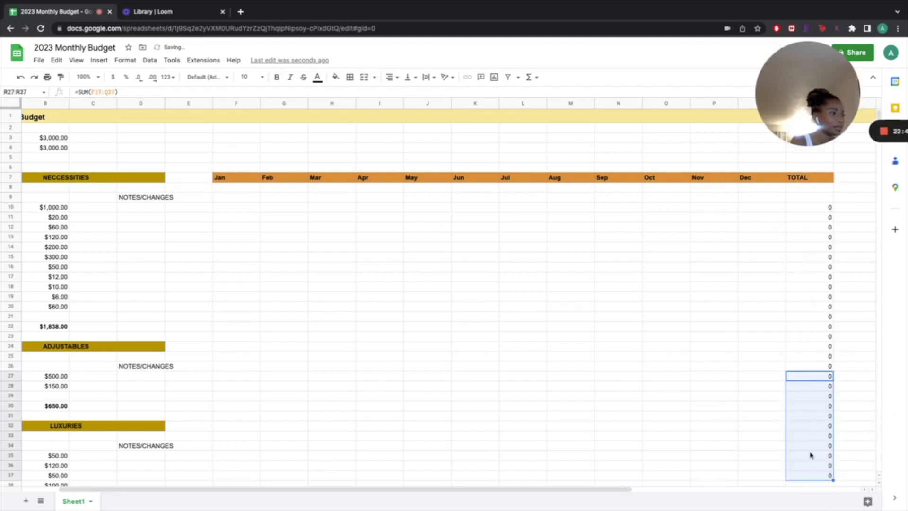
{"action": "scroll", "coordinate": [811, 456], "scroll_direction": "down", "scroll_amount": 3}
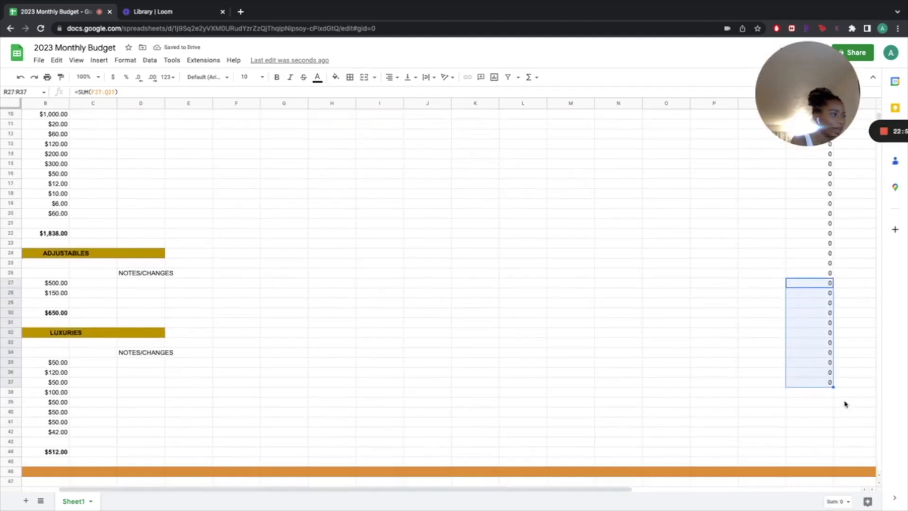
{"action": "left_click_drag", "start_coordinate": [834, 386], "coordinate": [823, 450]}
{"action": "scroll", "coordinate": [550, 306], "scroll_direction": "up", "scroll_amount": 3}
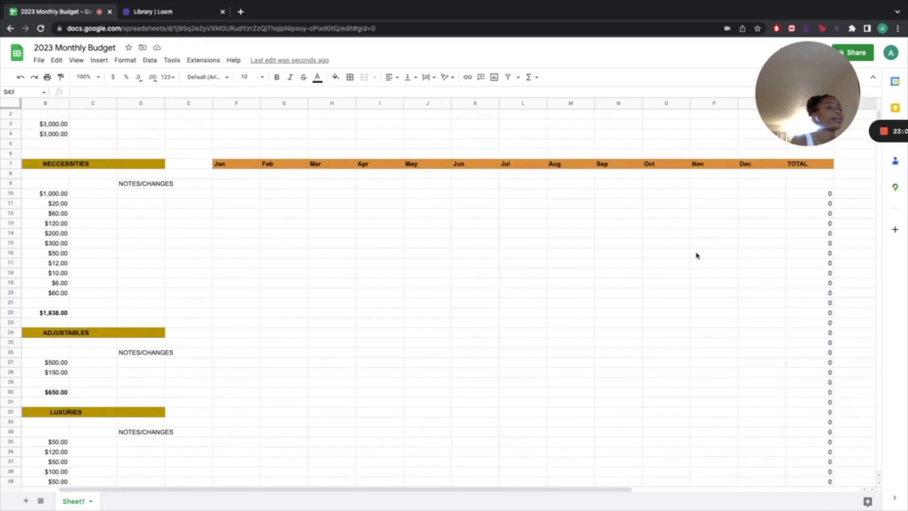
Enter 1000 as the January and February rent in F10 and G10.
{"action": "left_click", "coordinate": [227, 194]}
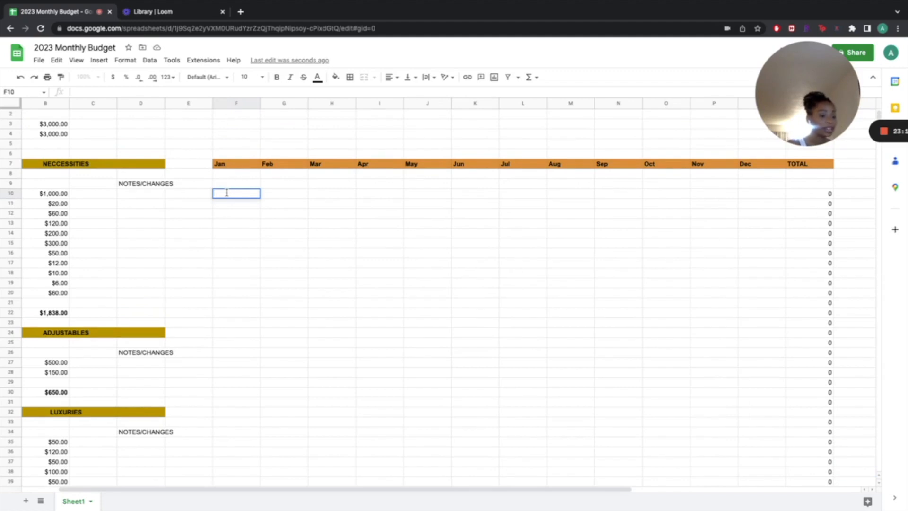
{"action": "type", "text": "100"}
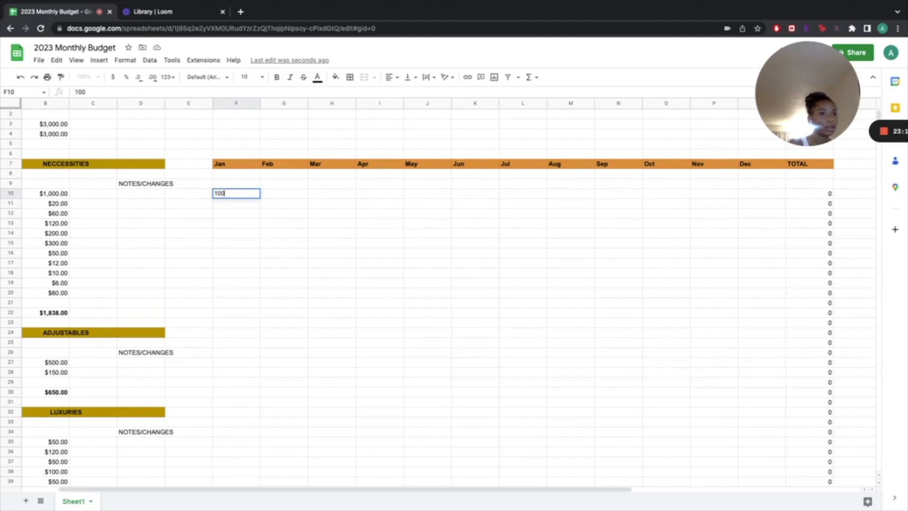
{"action": "type", "text": "0"}
{"action": "left_click", "coordinate": [263, 193]}
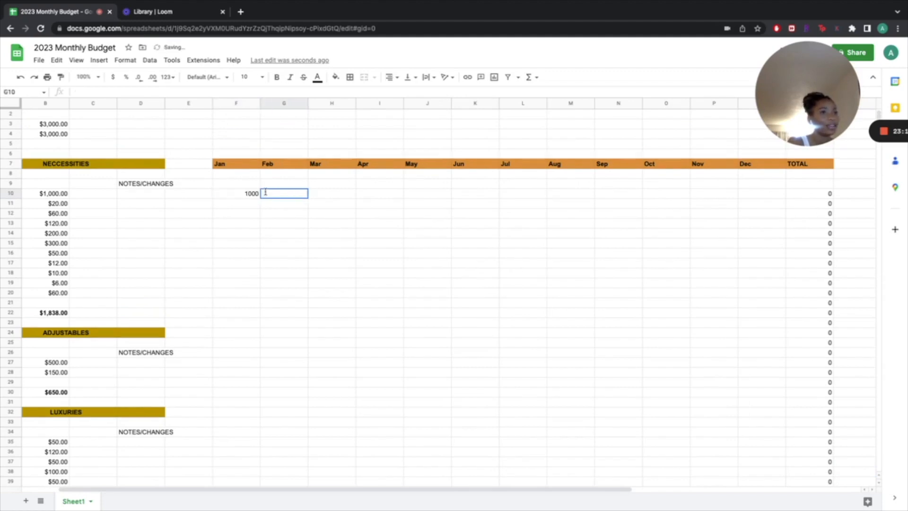
{"action": "type", "text": "1"}
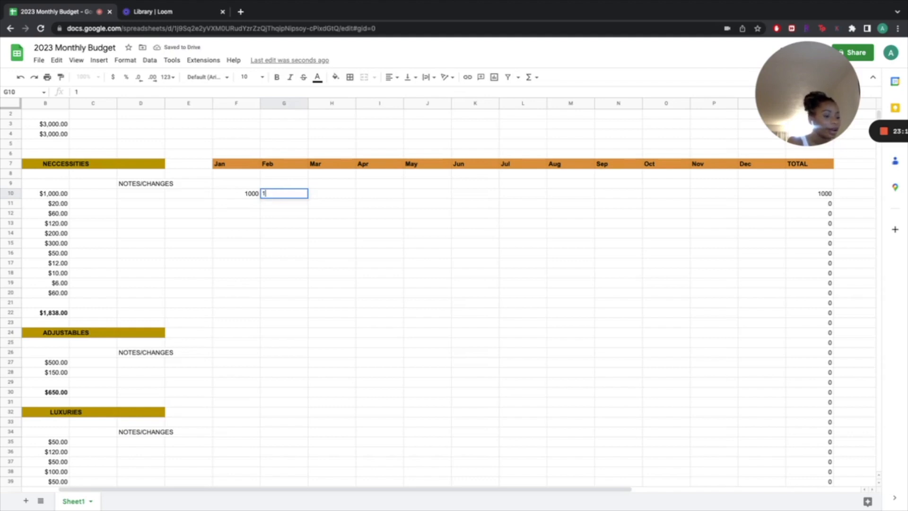
{"action": "type", "text": "000"}
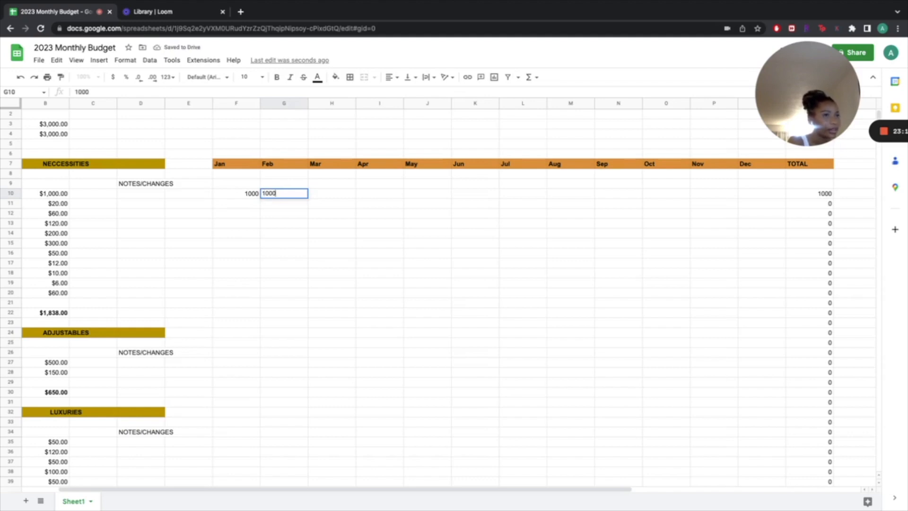
Enter 1200 as the March rent in H10.
{"action": "double_click", "coordinate": [328, 193]}
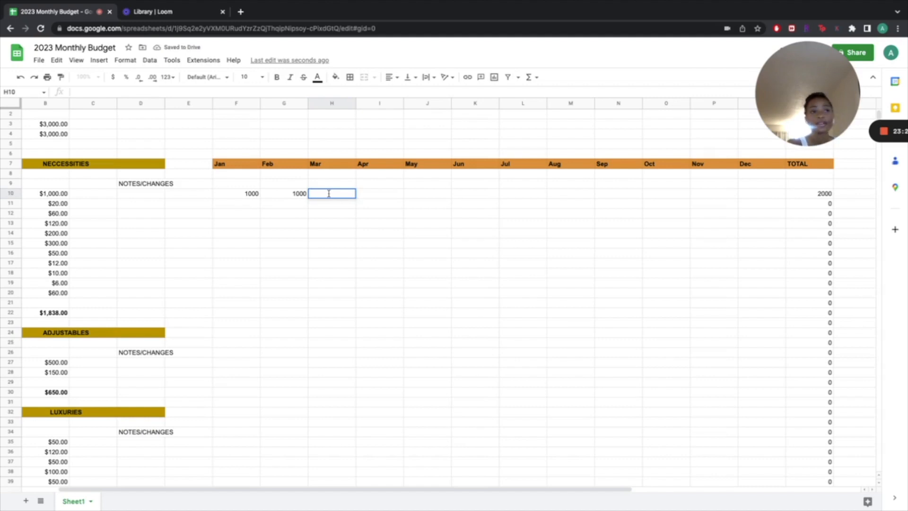
{"action": "type", "text": "1"}
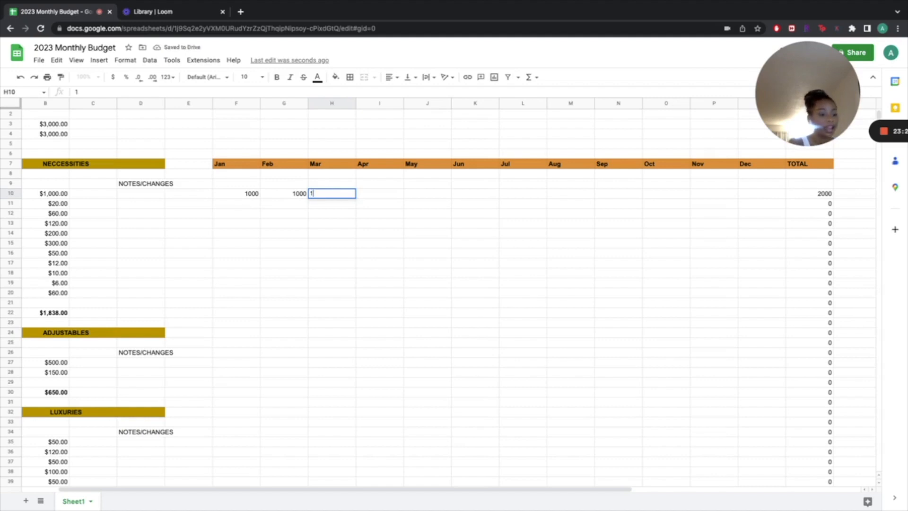
{"action": "type", "text": "200"}
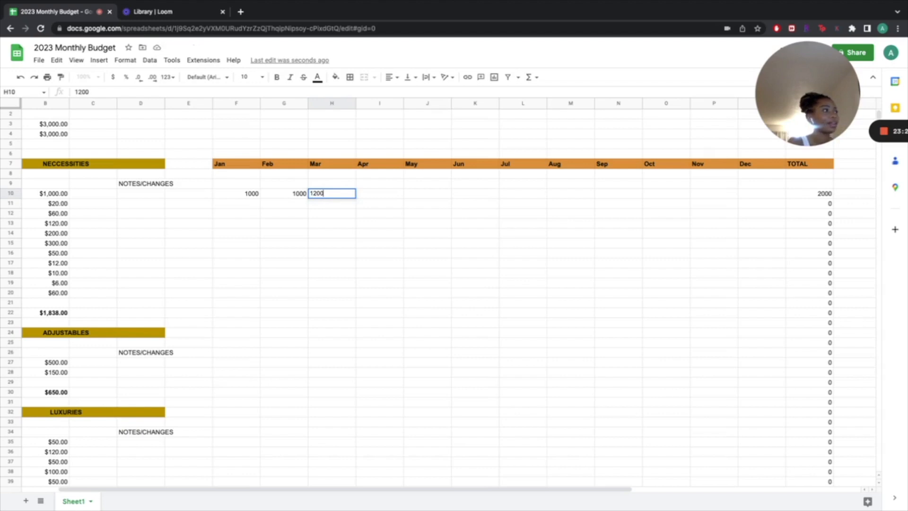
{"action": "left_click", "coordinate": [355, 227]}
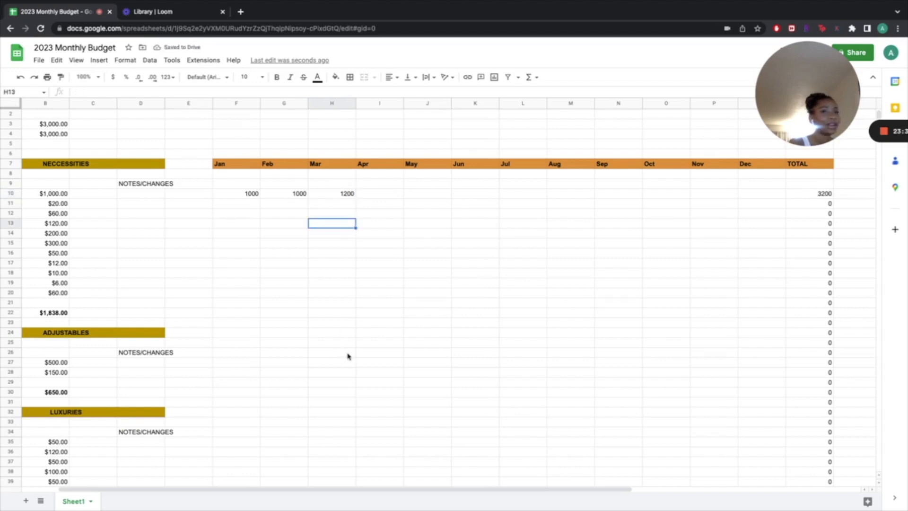
Change the budgeted Rent amount in B10 to 1200.
{"action": "double_click", "coordinate": [56, 193]}
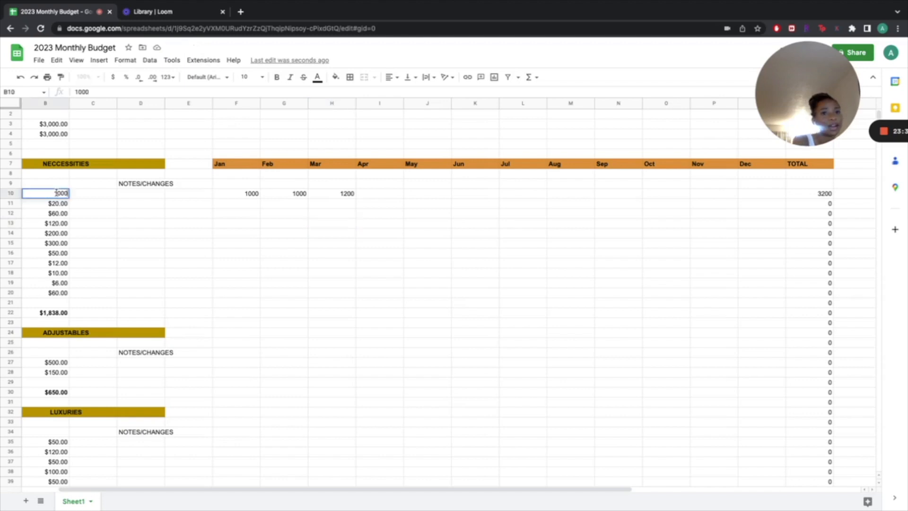
{"action": "key", "text": "BackSpace"}
{"action": "key", "text": "BackSpace"}
{"action": "key", "text": "BackSpace"}
{"action": "key", "text": "BackSpace"}
{"action": "type", "text": "1200"}
{"action": "left_click", "coordinate": [117, 279]}
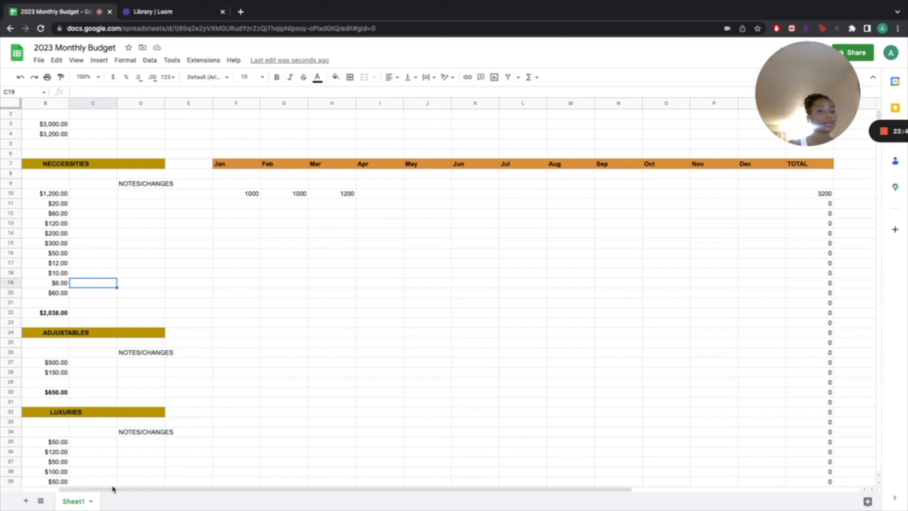
Lower the Food/Household amount in B27 to 400.
{"action": "scroll", "coordinate": [75, 490], "scroll_direction": "left", "scroll_amount": 3}
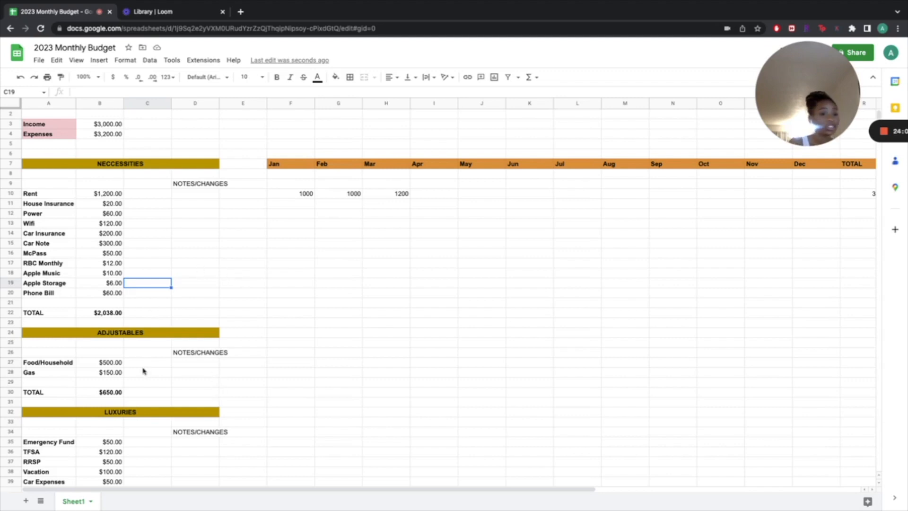
{"action": "scroll", "coordinate": [145, 420], "scroll_direction": "down", "scroll_amount": 2}
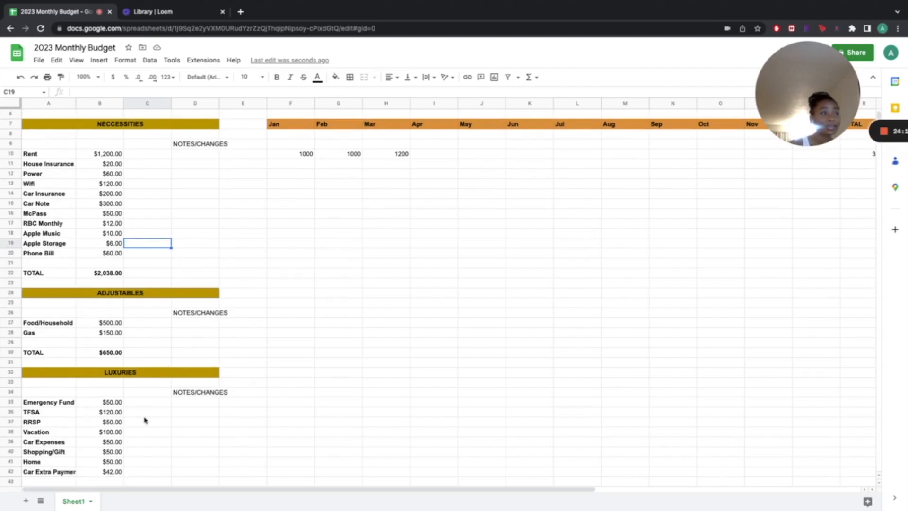
{"action": "double_click", "coordinate": [106, 322]}
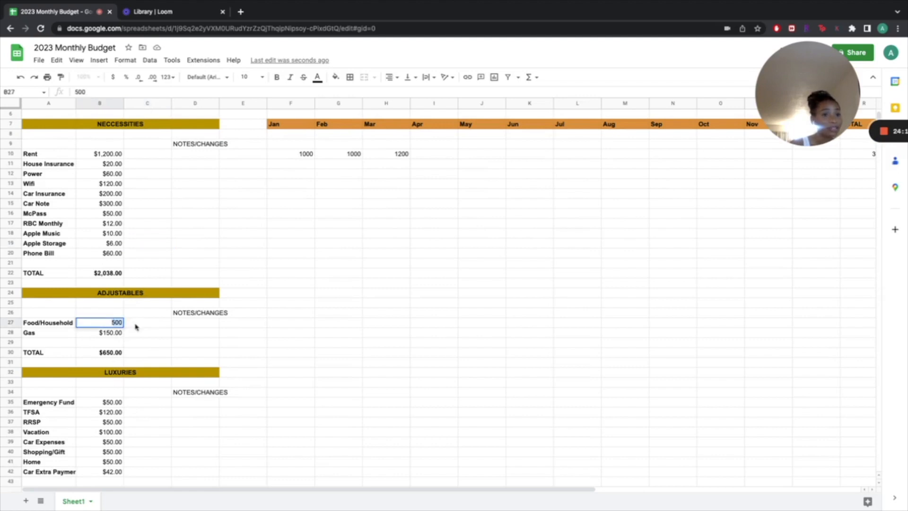
{"action": "key", "text": "BackSpace"}
{"action": "key", "text": "BackSpace"}
{"action": "key", "text": "BackSpace"}
{"action": "type", "text": "400"}
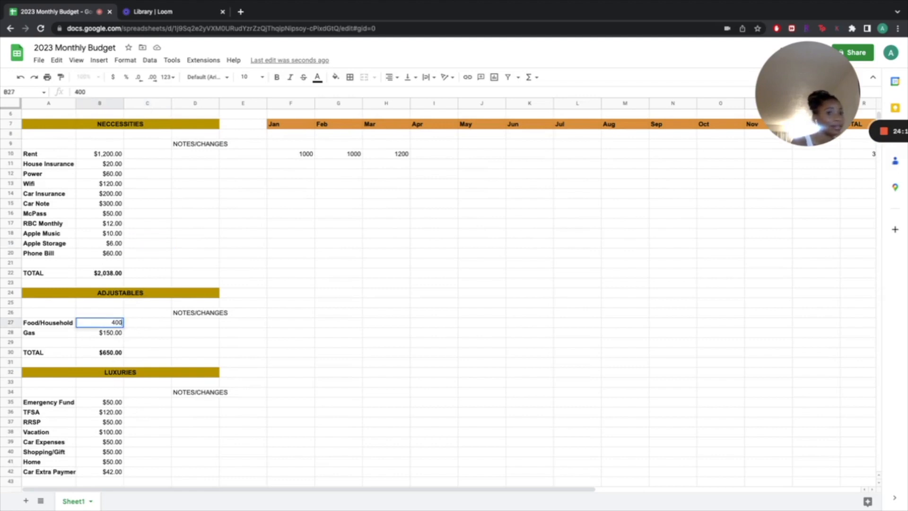
{"action": "left_click", "coordinate": [330, 386]}
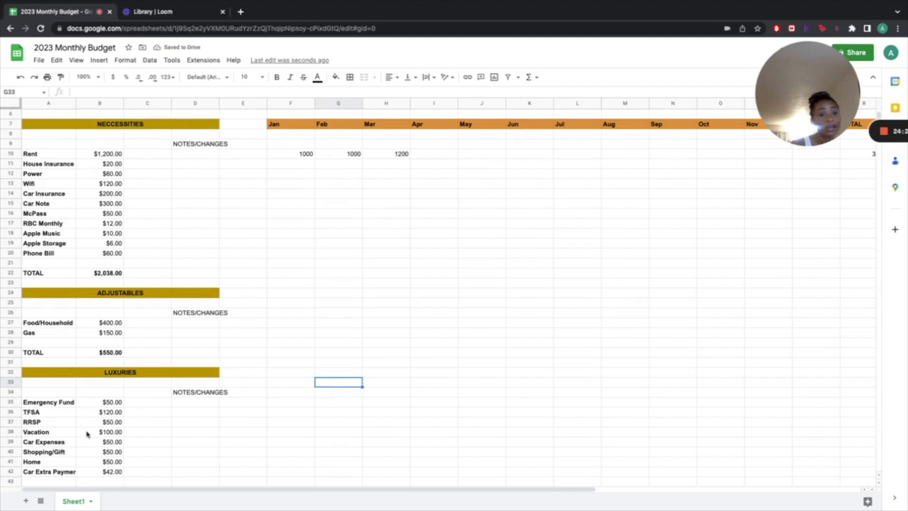
Clear the Vacation amount in B38.
{"action": "left_click", "coordinate": [105, 432]}
{"action": "key", "text": "Delete"}
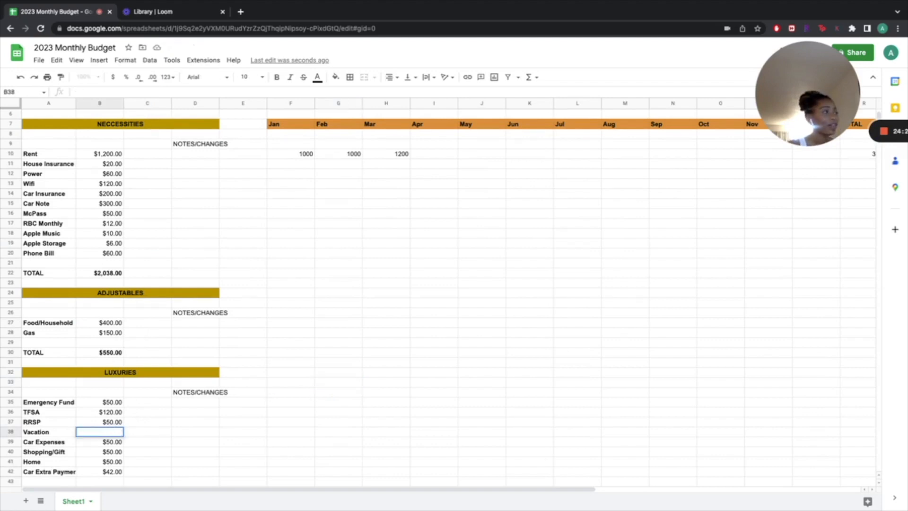
{"action": "left_click", "coordinate": [250, 431]}
Enter 1200 as the rent for April through December in I10:Q10.
{"action": "scroll", "coordinate": [250, 434], "scroll_direction": "up", "scroll_amount": 2}
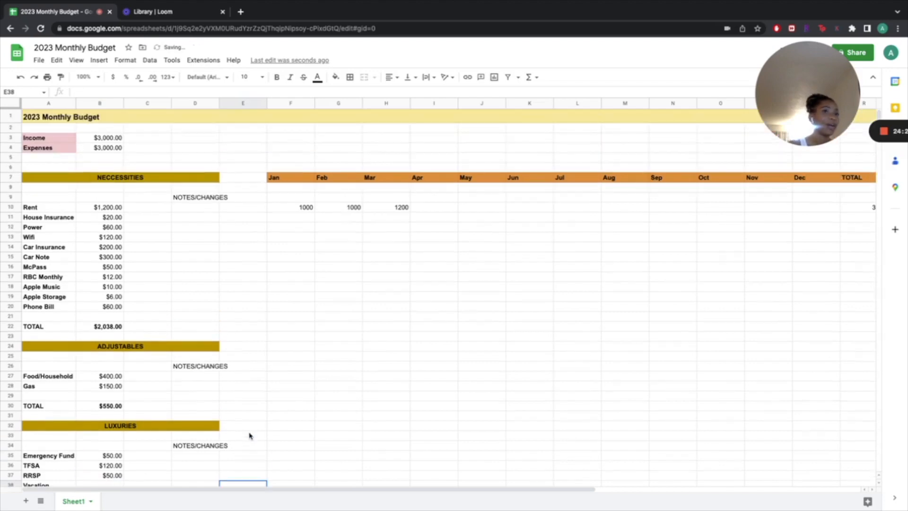
{"action": "left_click", "coordinate": [444, 208]}
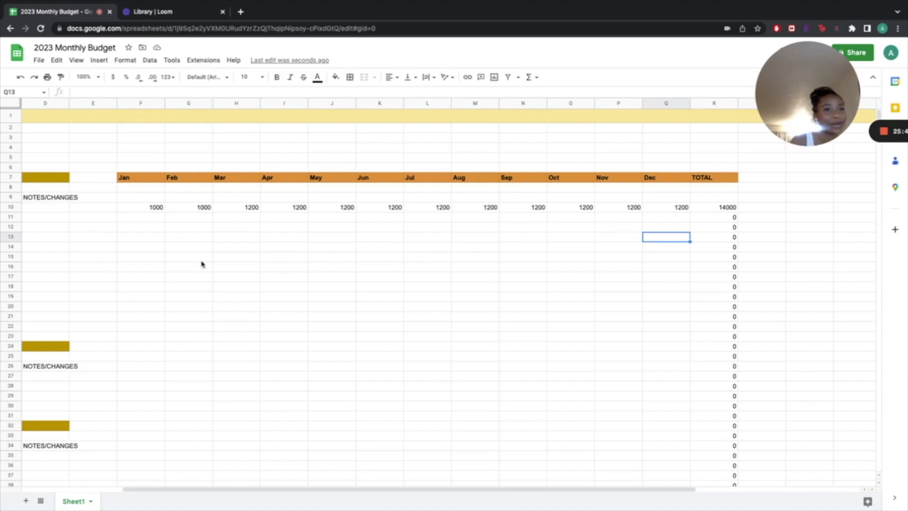
Enter a SUM formula for F10:F42 in F46 to total January's spending in the TOTAL/MONTH row.
{"action": "scroll", "coordinate": [259, 420], "scroll_direction": "down", "scroll_amount": 5}
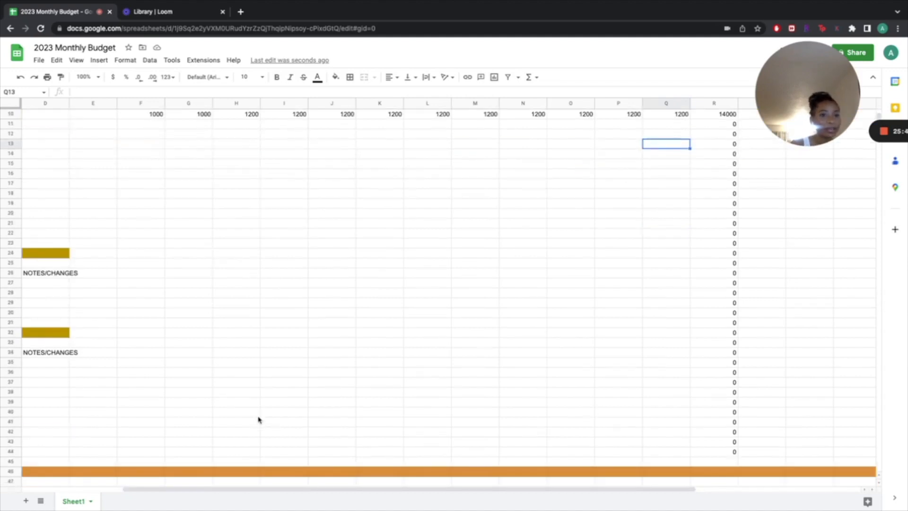
{"action": "scroll", "coordinate": [148, 490], "scroll_direction": "left", "scroll_amount": 2}
{"action": "left_click_drag", "start_coordinate": [148, 491], "coordinate": [95, 490]}
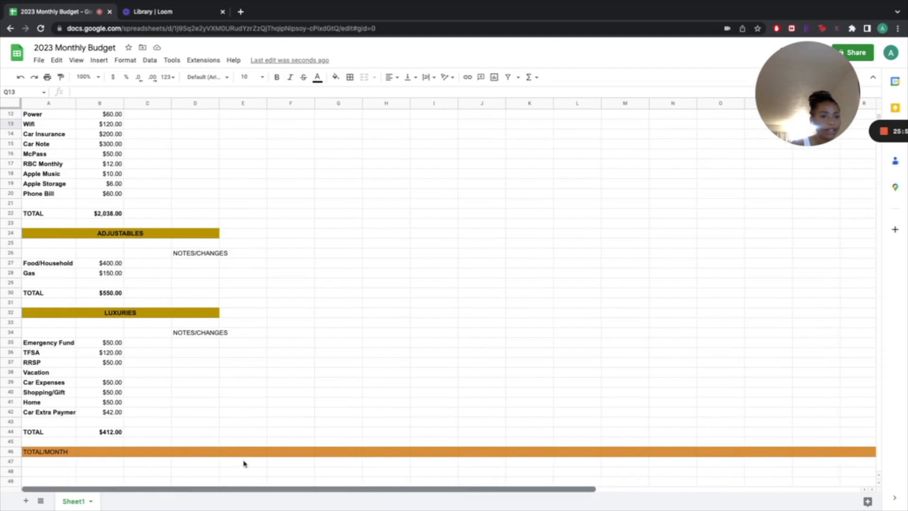
{"action": "scroll", "coordinate": [309, 399], "scroll_direction": "up", "scroll_amount": 3}
{"action": "scroll", "coordinate": [309, 399], "scroll_direction": "down", "scroll_amount": 2}
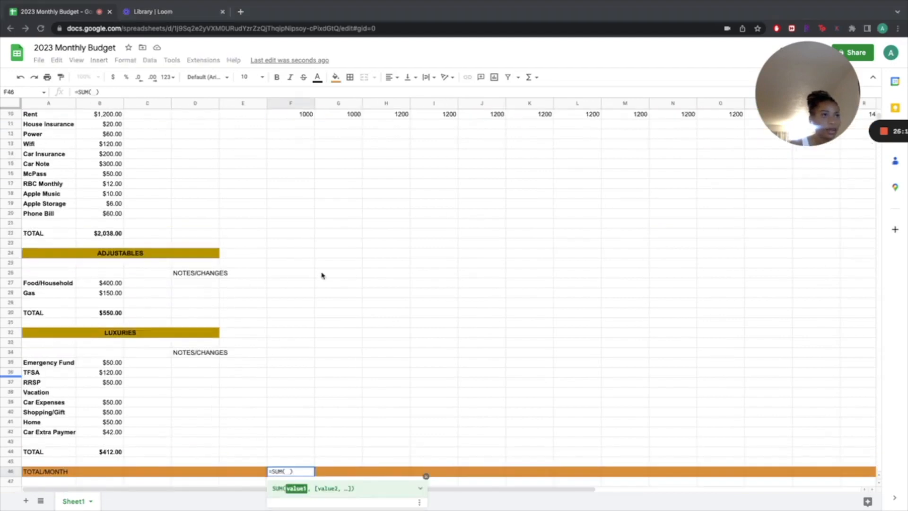
{"action": "scroll", "coordinate": [315, 264], "scroll_direction": "up", "scroll_amount": 5}
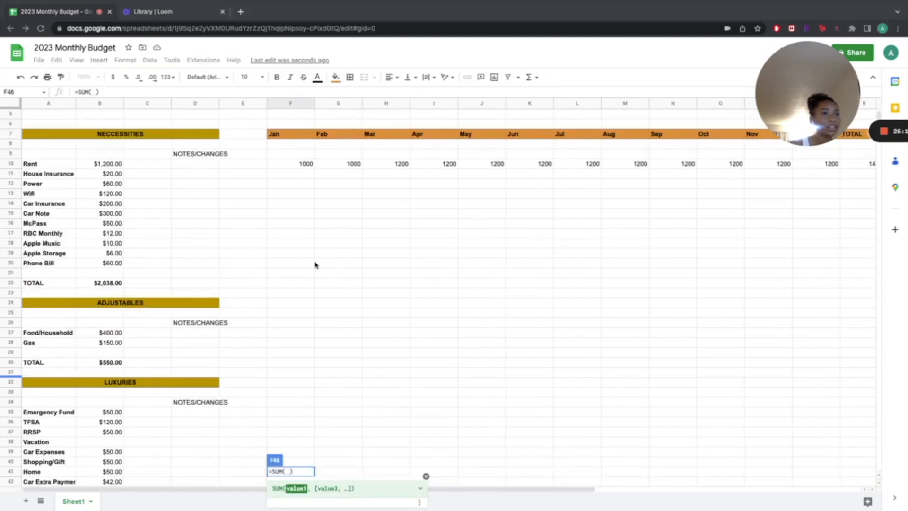
{"action": "scroll", "coordinate": [314, 263], "scroll_direction": "up", "scroll_amount": 2}
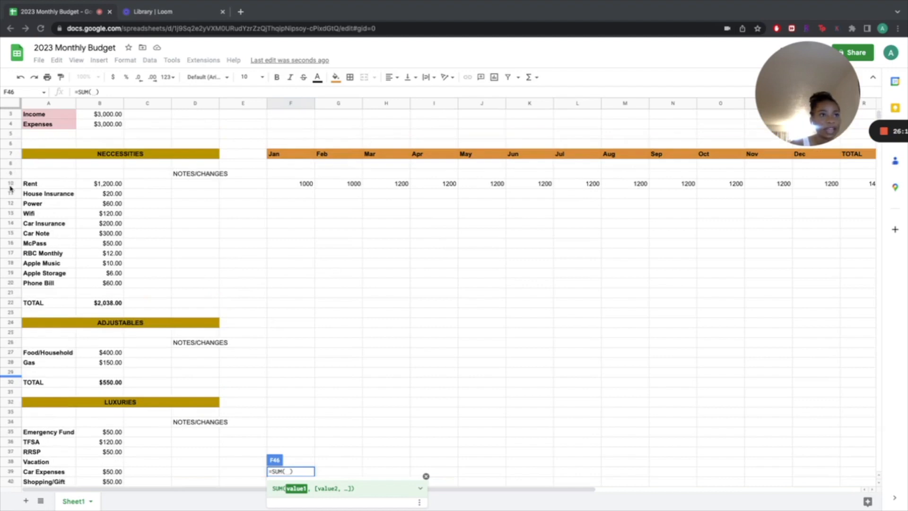
{"action": "scroll", "coordinate": [92, 343], "scroll_direction": "down", "scroll_amount": 2}
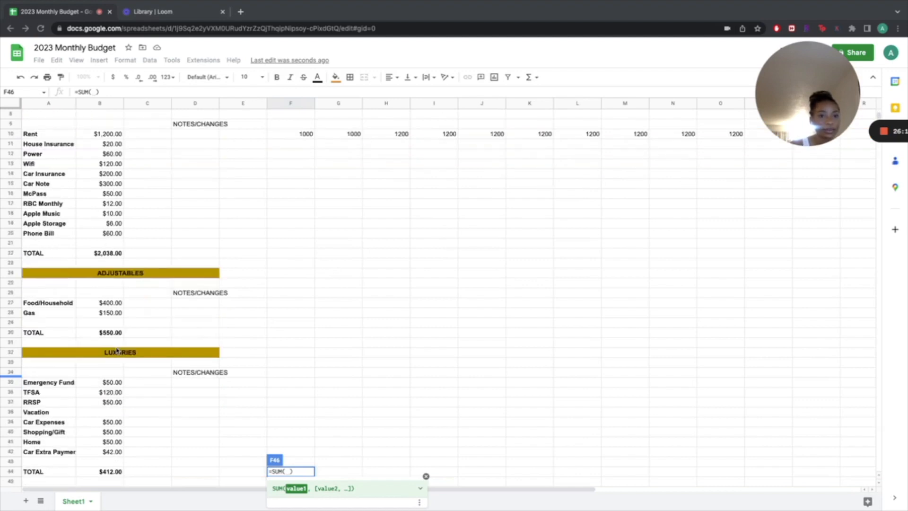
{"action": "scroll", "coordinate": [117, 351], "scroll_direction": "down", "scroll_amount": 1}
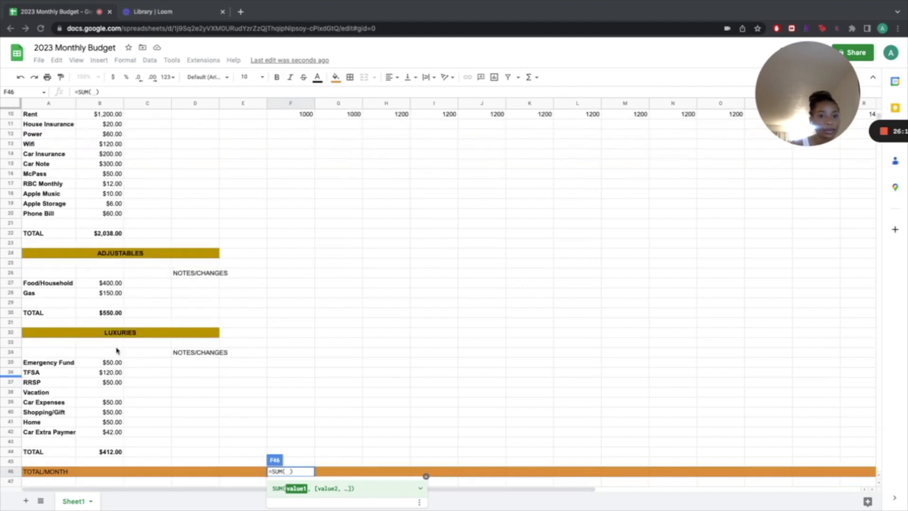
{"action": "left_click", "coordinate": [286, 472]}
{"action": "type", "text": "f10:f42"}
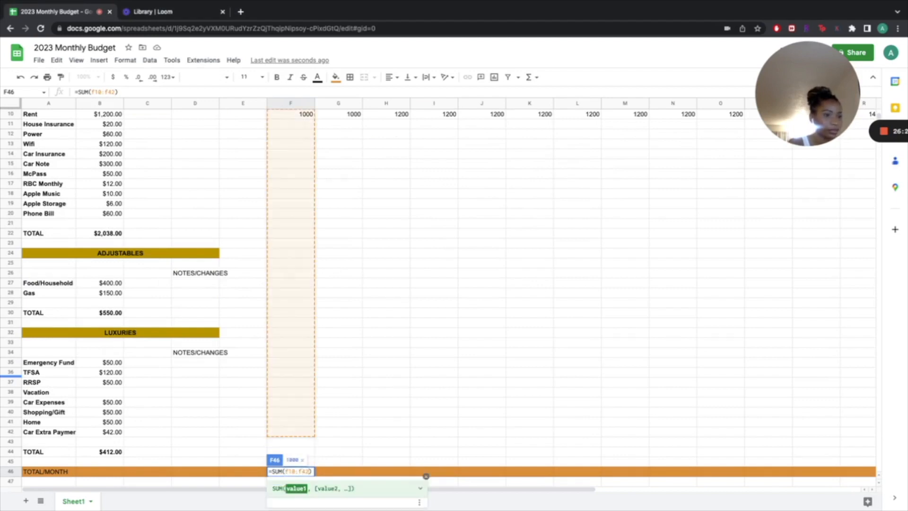
{"action": "left_click", "coordinate": [372, 465]}
Fill the January total formula across the TOTAL/MONTH row from F46 through R46.
{"action": "left_click", "coordinate": [314, 473]}
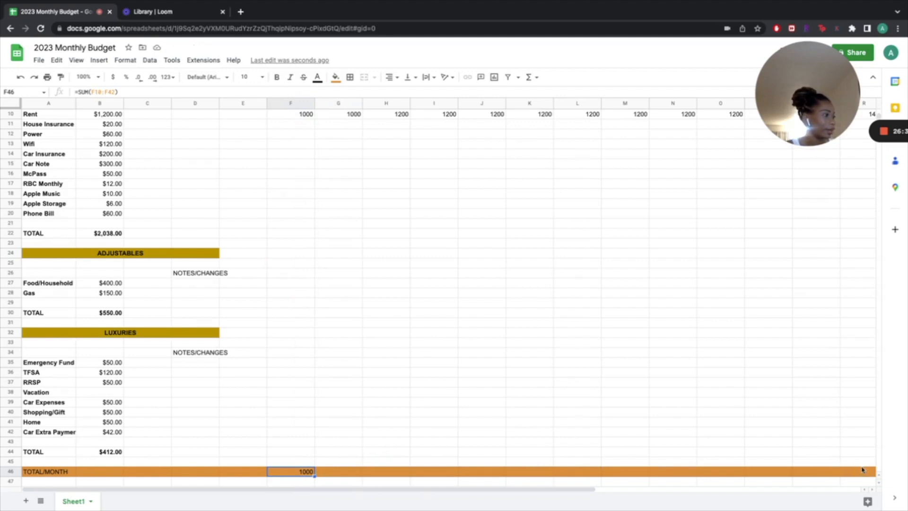
{"action": "left_click", "coordinate": [862, 469], "text": "shift"}
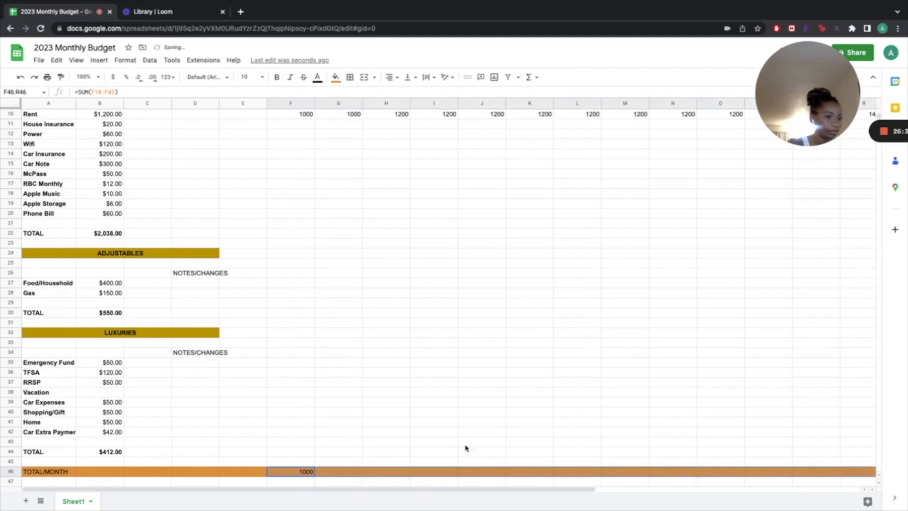
{"action": "left_click", "coordinate": [577, 352]}
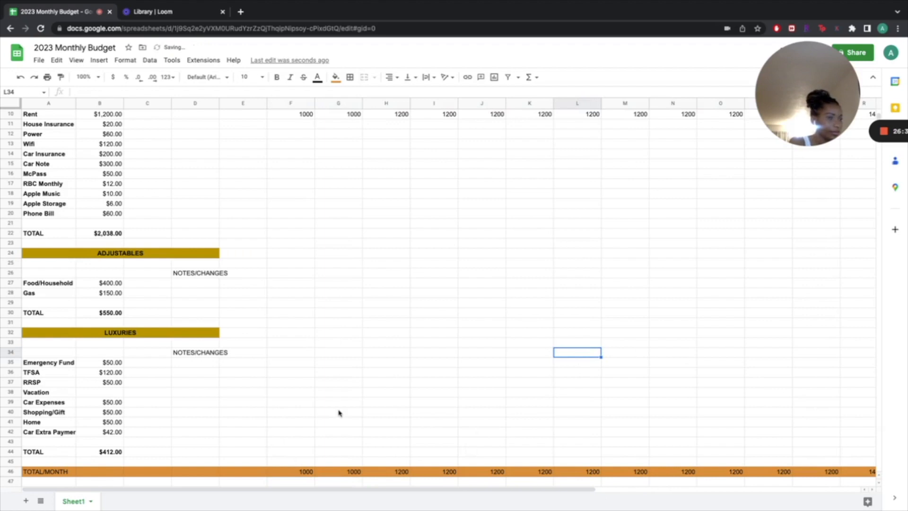
Enter January amounts in F11:F15: House Insurance 20, Power 55, Wifi 100, Car Insurance 200 and Car Note 300.
{"action": "scroll", "coordinate": [339, 413], "scroll_direction": "up", "scroll_amount": 2}
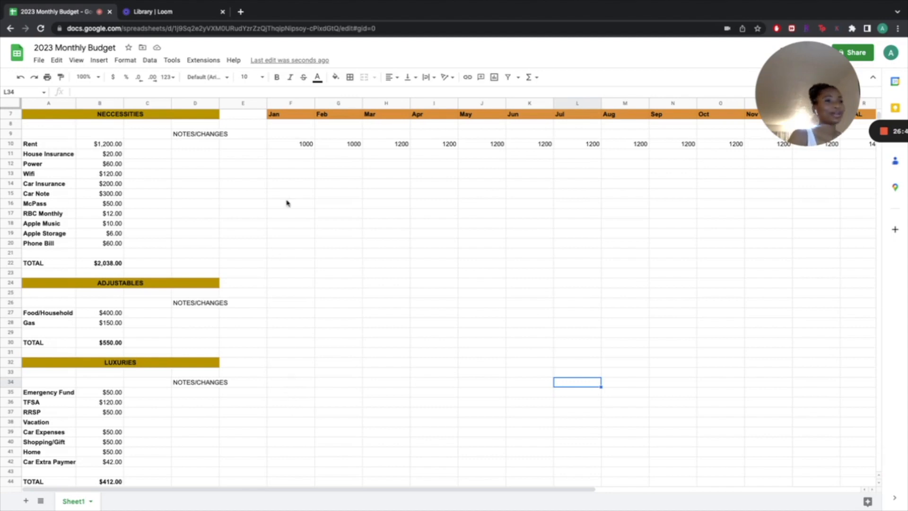
{"action": "left_click", "coordinate": [296, 154]}
{"action": "type", "text": "20"}
{"action": "key", "text": "Return"}
{"action": "type", "text": "55"}
{"action": "key", "text": "Return"}
{"action": "type", "text": "100"}
{"action": "left_click", "coordinate": [303, 202]}
{"action": "type", "text": "12"}
{"action": "left_click", "coordinate": [306, 194]}
{"action": "type", "text": "300"}
{"action": "double_click", "coordinate": [306, 183]}
{"action": "type", "text": "200"}
Enter January amounts in F16:F20: McPass 50, RBC Monthly 12, Apple Music 10, Apple Storage 6 and Phone Bill 60.
{"action": "left_click", "coordinate": [308, 204]}
{"action": "type", "text": "50"}
{"action": "left_click", "coordinate": [305, 214]}
{"action": "type", "text": "12"}
{"action": "left_click", "coordinate": [303, 224]}
{"action": "type", "text": "10"}
{"action": "double_click", "coordinate": [302, 233]}
{"action": "type", "text": "6"}
{"action": "key", "text": "Return"}
{"action": "type", "text": "60"}
Enter January's Food/Household 400 and Gas 150 in F27:F28, and Emergency Fund 50, TFSA 120 and RRSP 50 in F35:F37.
{"action": "left_click", "coordinate": [300, 312]}
{"action": "type", "text": "400150"}
{"action": "scroll", "coordinate": [298, 341], "scroll_direction": "down", "scroll_amount": 2}
{"action": "double_click", "coordinate": [292, 332]}
{"action": "type", "text": "50"}
{"action": "double_click", "coordinate": [291, 342]}
{"action": "type", "text": "120"}
{"action": "double_click", "coordinate": [289, 353]}
{"action": "type", "text": "50"}
Enter the remaining January luxuries: Vacation 100, Car Expenses, Shopping/Gift and Home 50 each, and the extra car payment 42 in F38:F42.
{"action": "double_click", "coordinate": [286, 373]}
{"action": "type", "text": "50"}
{"action": "double_click", "coordinate": [284, 383]}
{"action": "double_click", "coordinate": [280, 403]}
{"action": "type", "text": "42"}
{"action": "left_click", "coordinate": [433, 392]}
{"action": "double_click", "coordinate": [303, 363]}
{"action": "type", "text": "50"}
{"action": "left_click", "coordinate": [481, 353]}
{"action": "left_click", "coordinate": [310, 363]}
{"action": "type", "text": "100"}
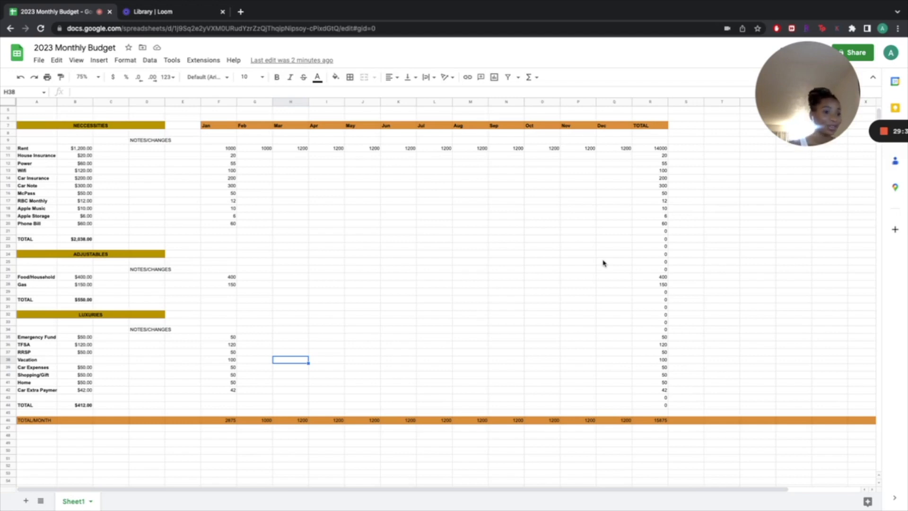
{"action": "left_click", "coordinate": [235, 415]}
{"action": "left_click", "coordinate": [624, 456]}
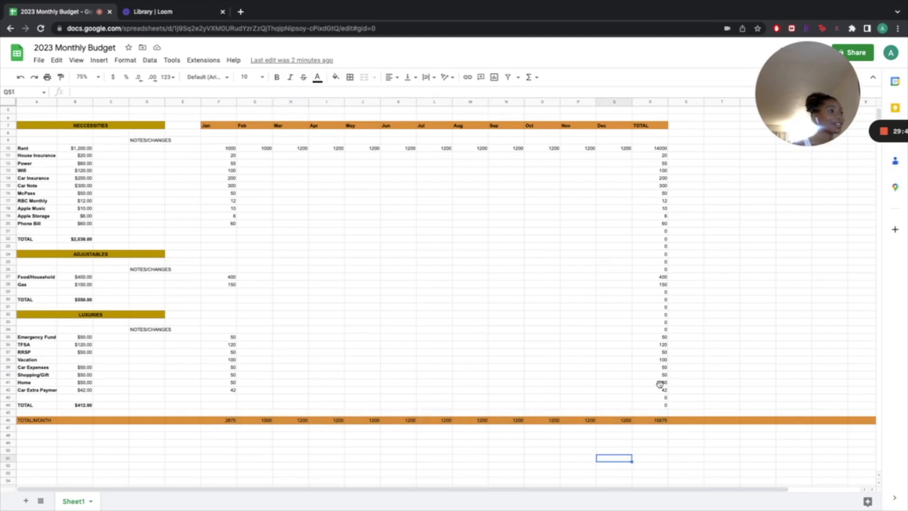
{"action": "left_click_drag", "start_coordinate": [687, 148], "coordinate": [661, 148]}
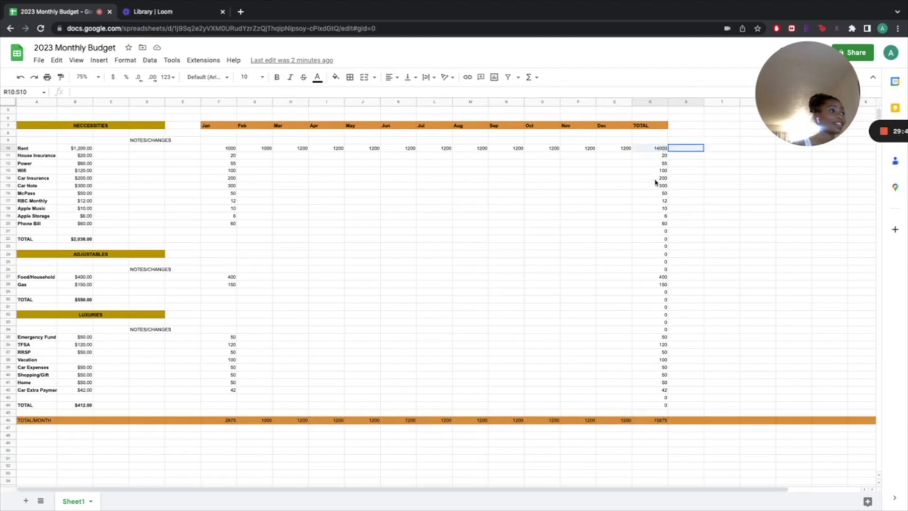
{"action": "left_click_drag", "start_coordinate": [663, 245], "coordinate": [671, 407]}
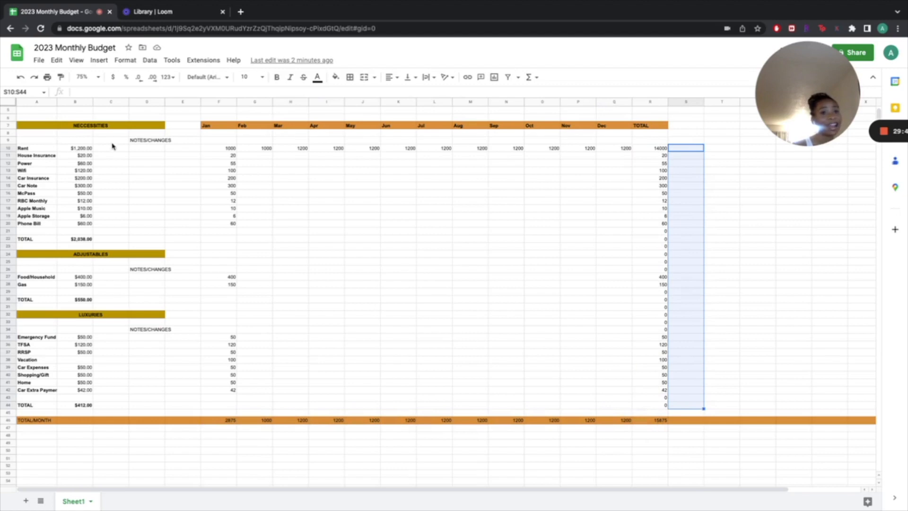
{"action": "left_click", "coordinate": [732, 190]}
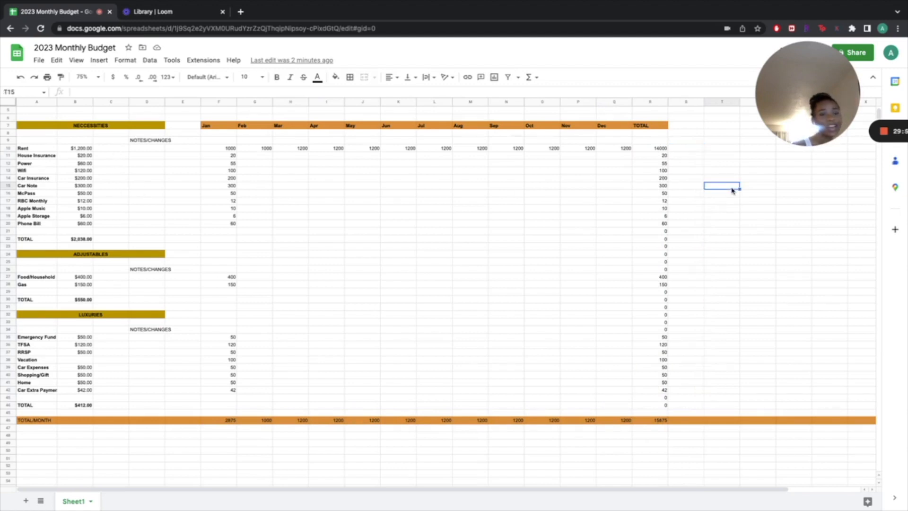